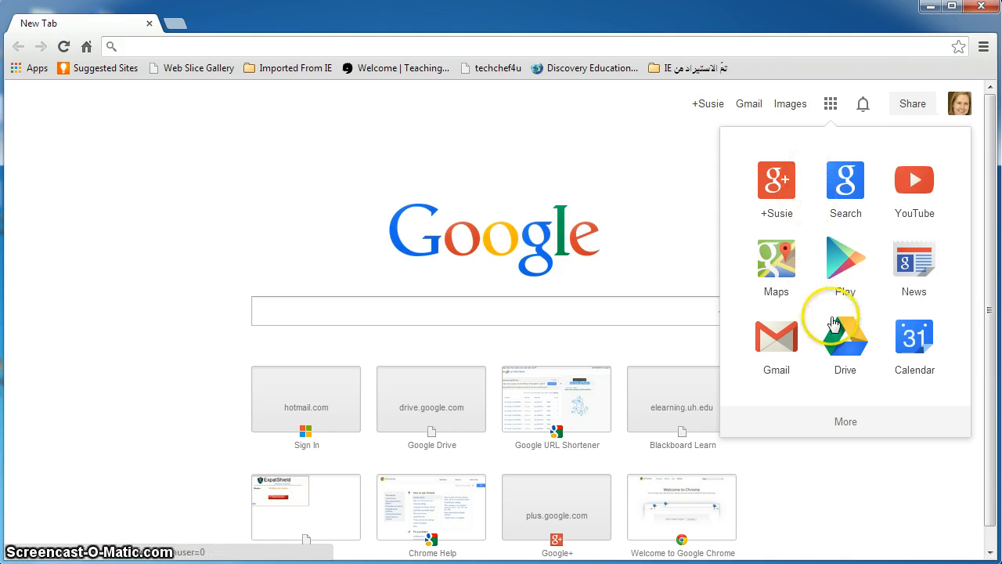
Go to Google Drive and create a new blank Google Form from the CREATE menu
click(845, 333)
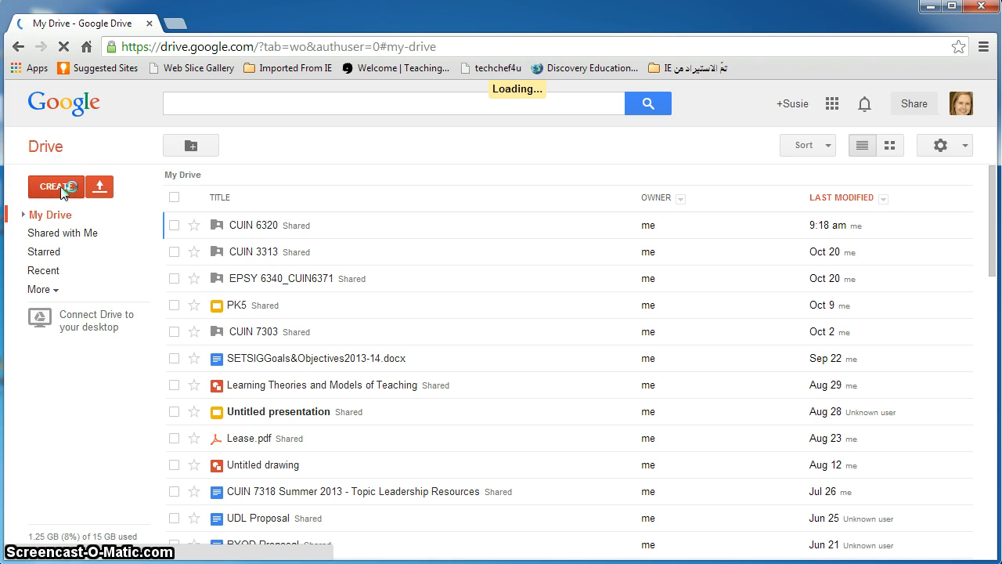
click(60, 186)
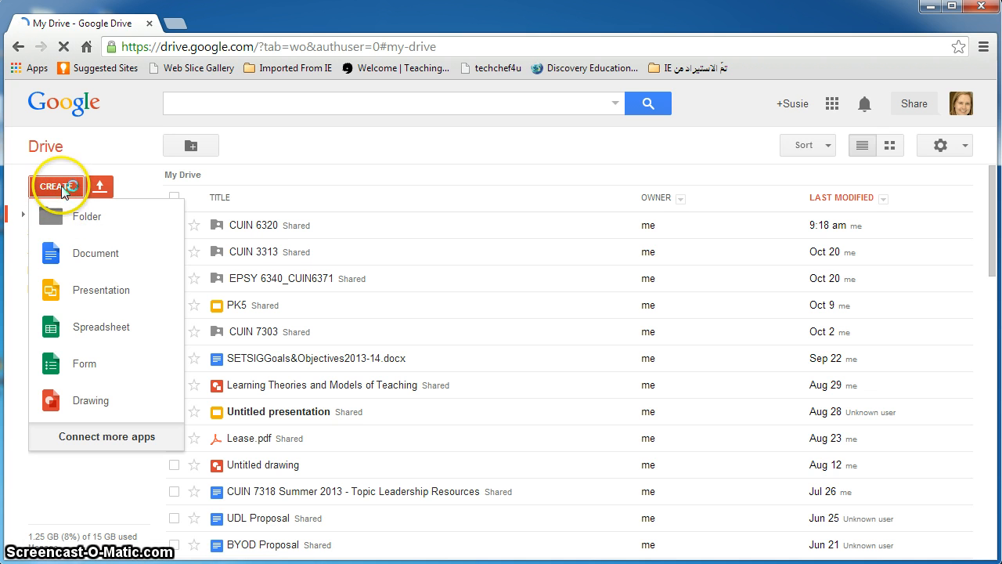
click(84, 364)
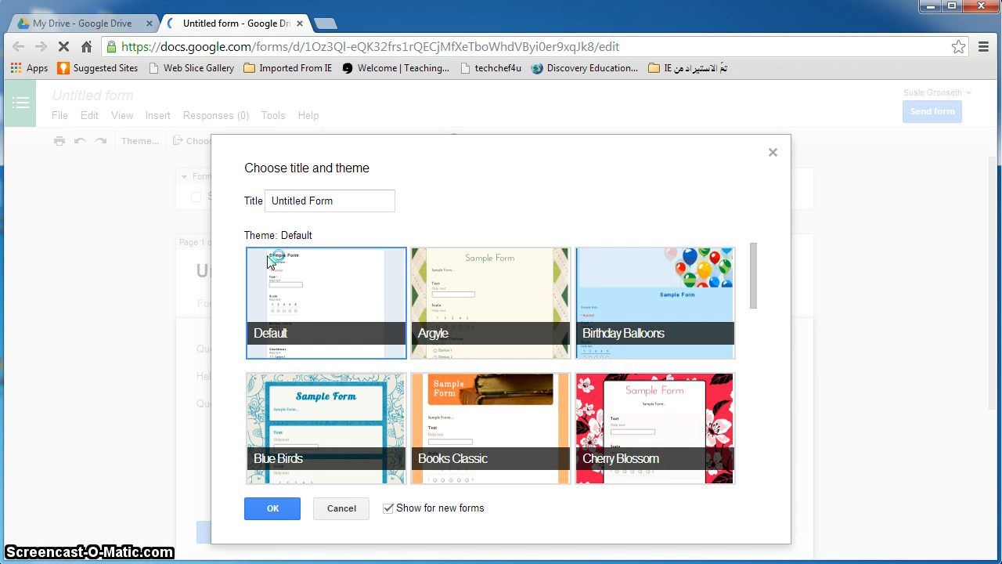
Rename the form from 'Untitled Form' to 'Web Accessibility' and apply the Header (Blue) theme
double_click(300, 201)
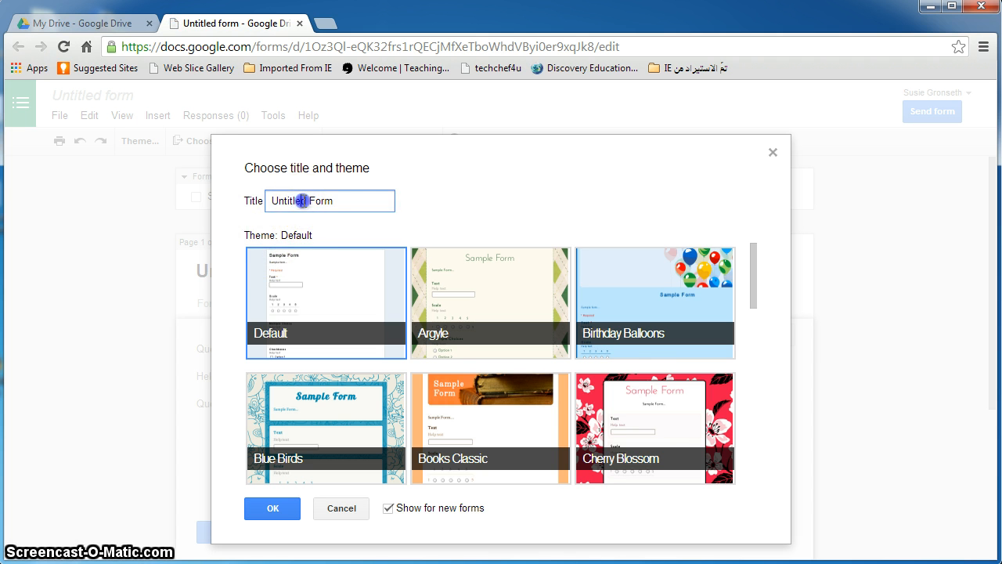
click(302, 201)
drag(342, 203, 256, 200)
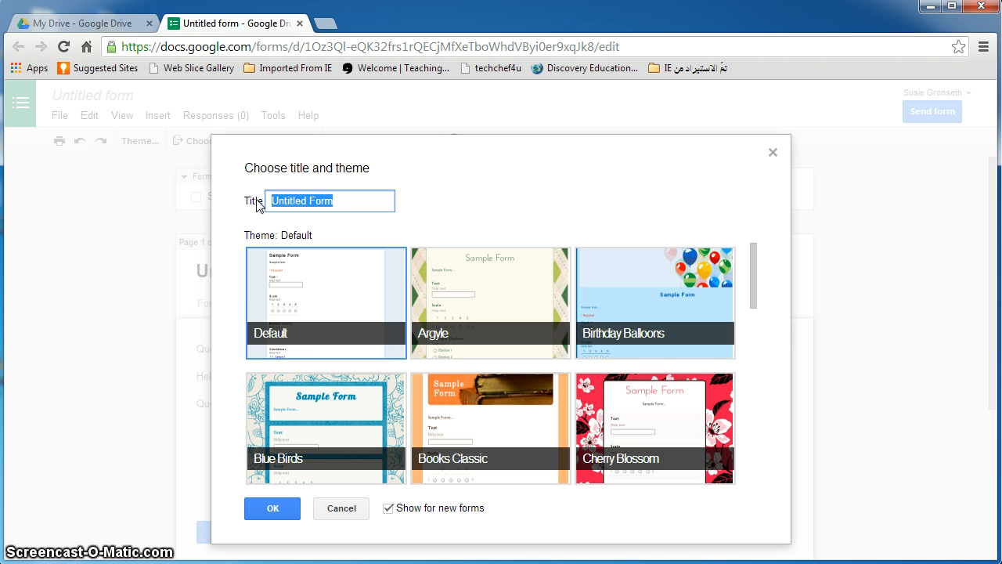
text(Web Accessibility)
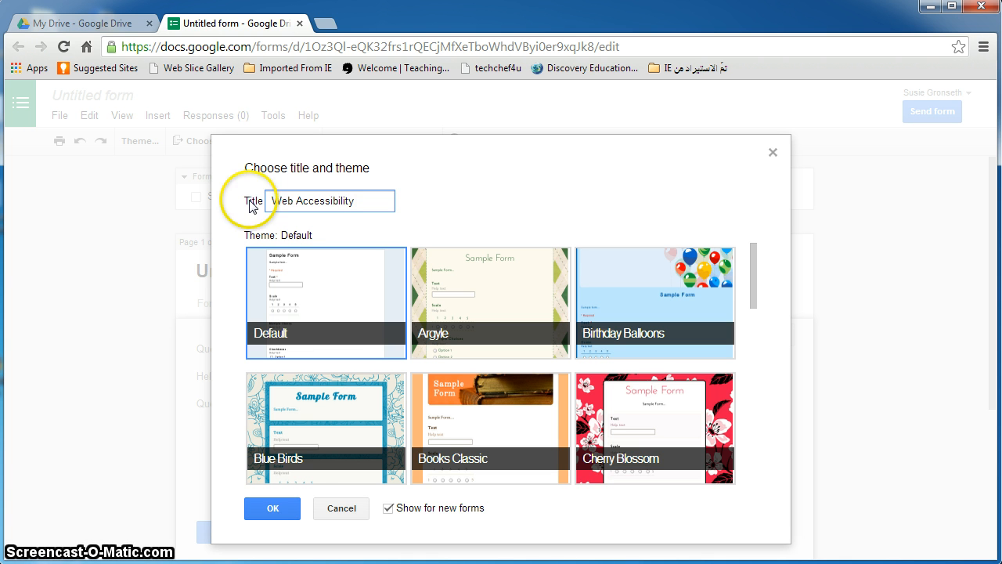
scroll(405, 404, down, 4)
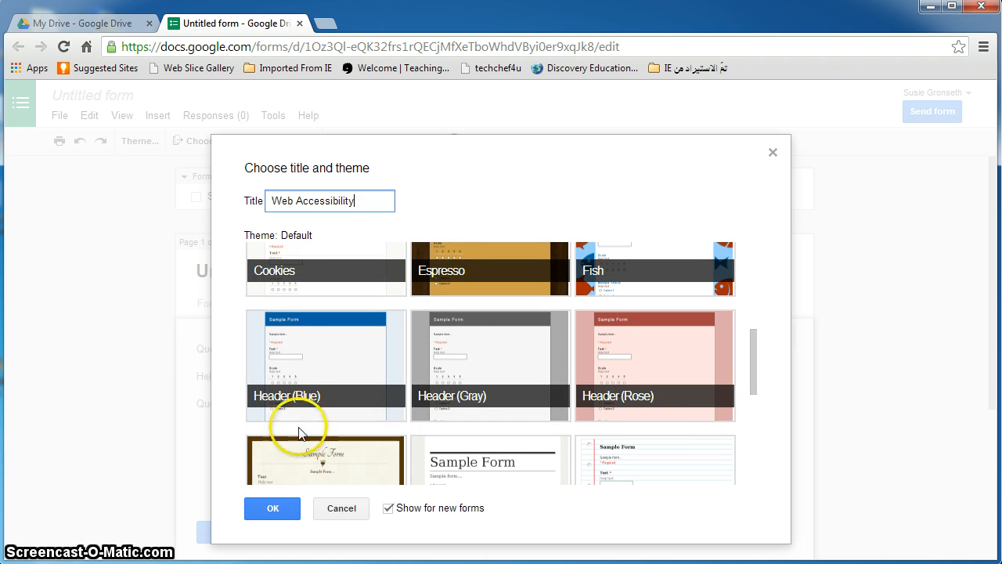
click(288, 368)
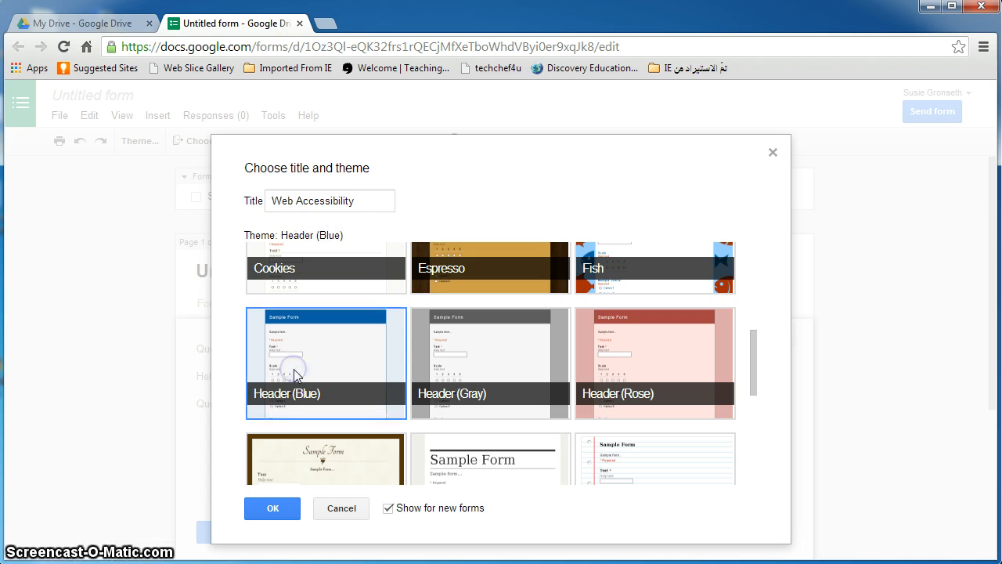
click(273, 509)
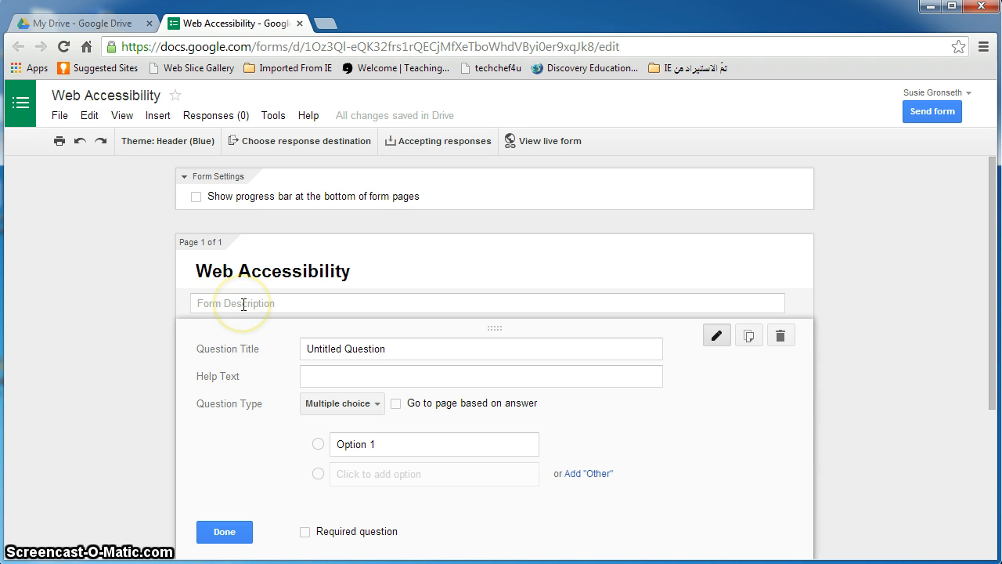
Write the description: the survey's purpose, the unpublished class-project note, and 'Thank you so much for your time!'
click(244, 305)
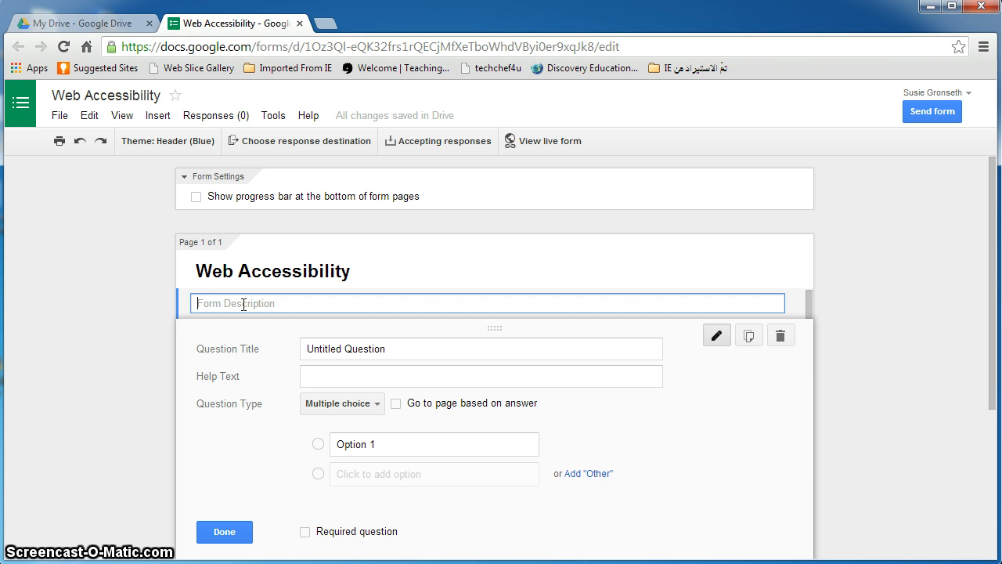
text(T)
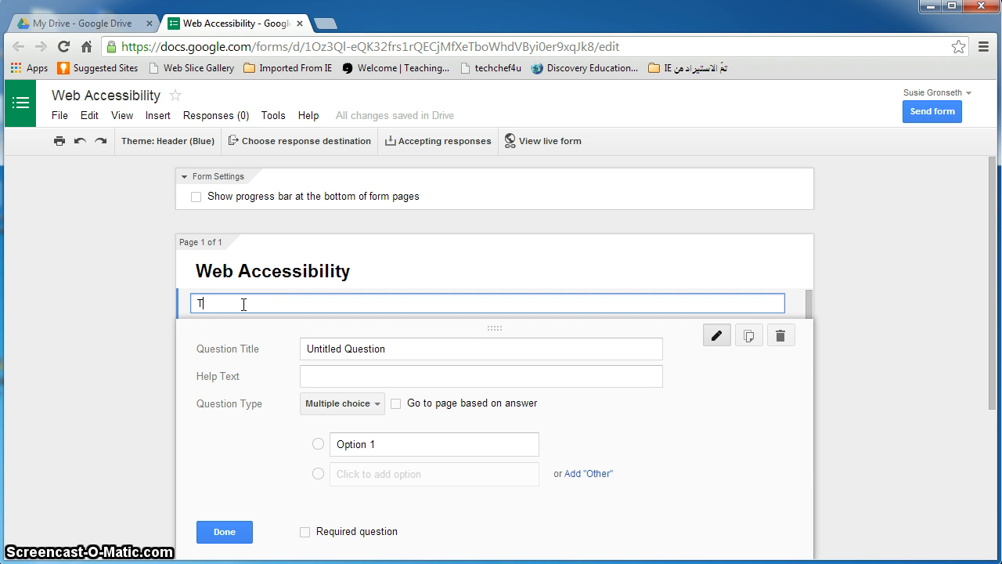
text(he pu)
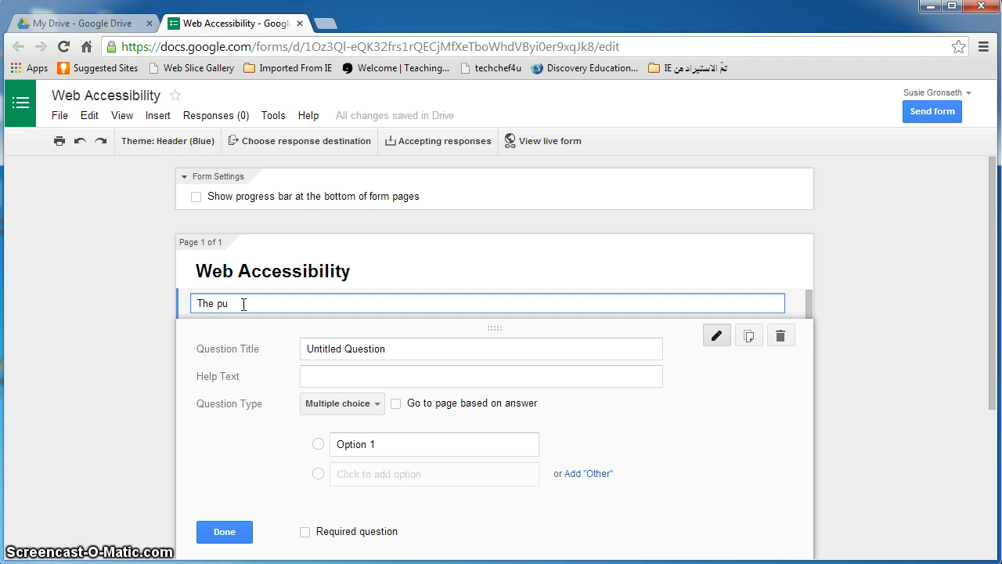
text(rpose of this survey is to better)
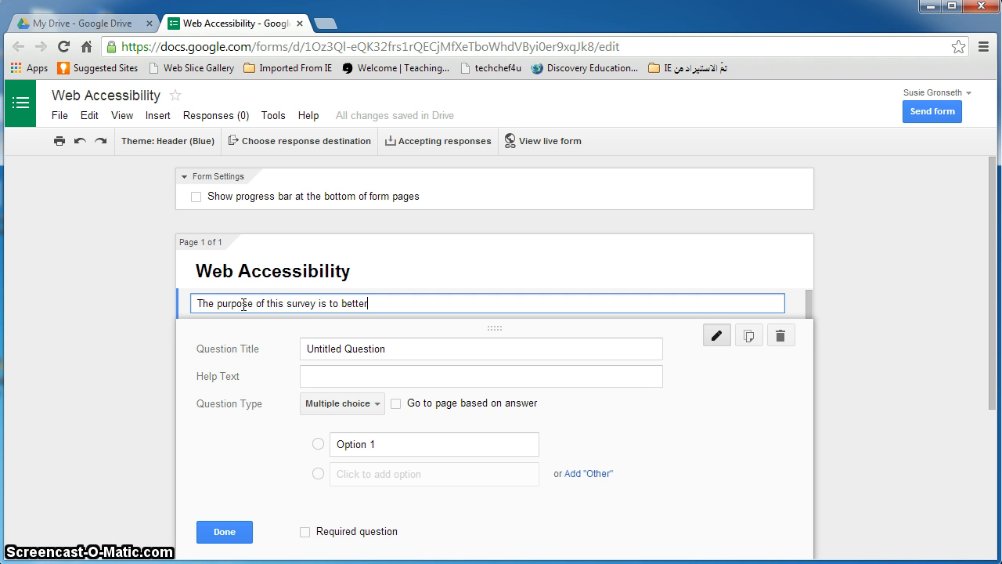
text( understand the p)
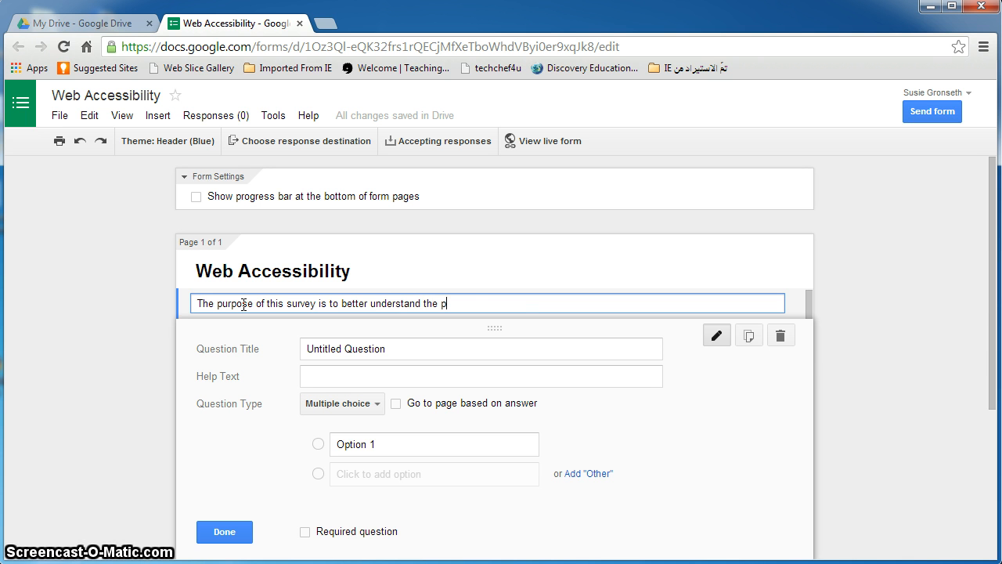
text(erceptions of Int)
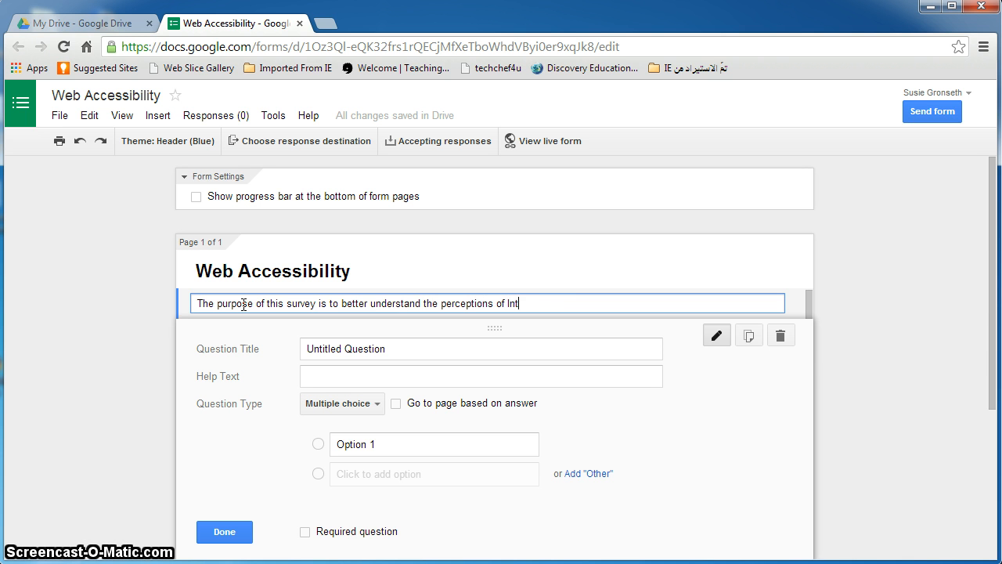
text(ernet user)
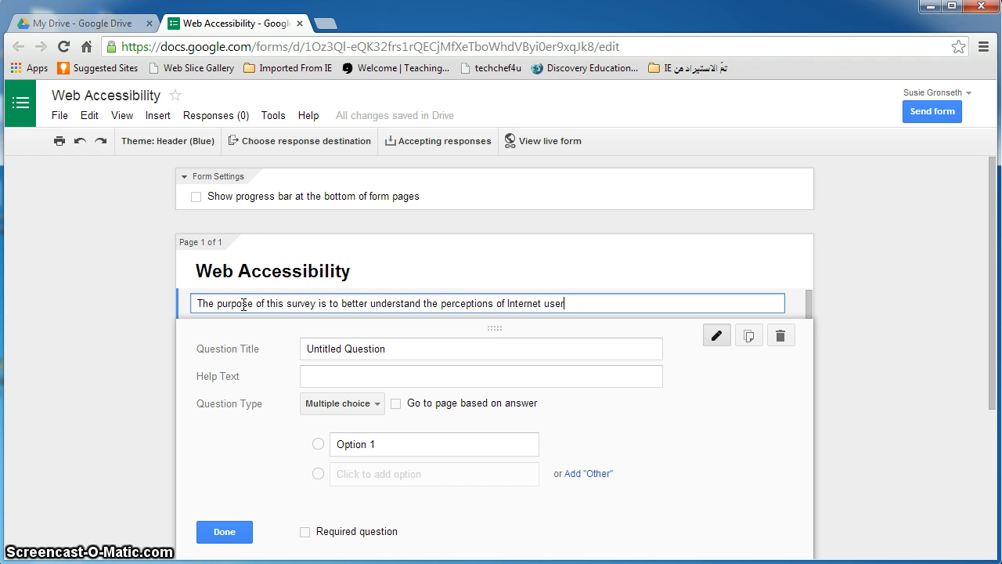
text(s regarding web)
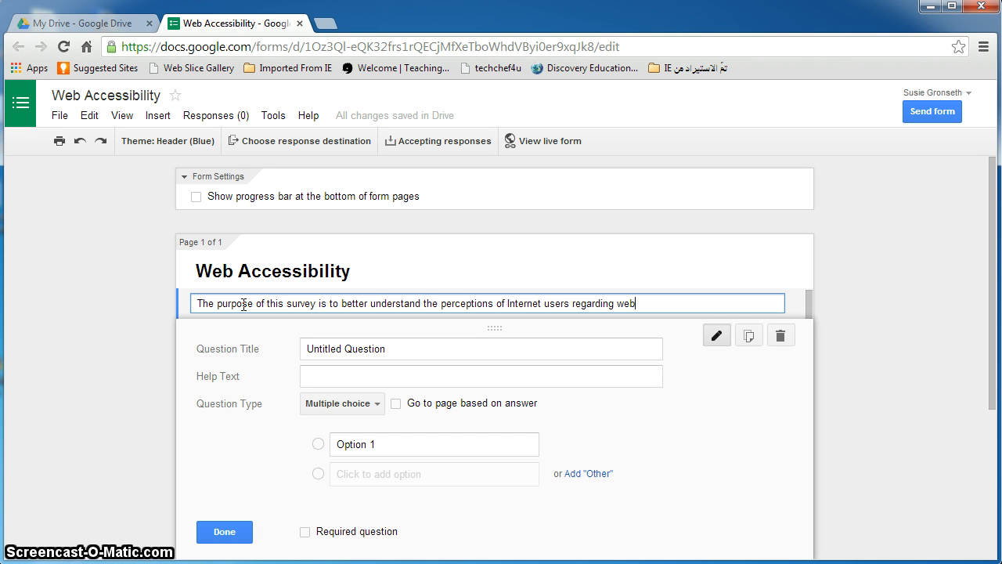
text( accessibility. W)
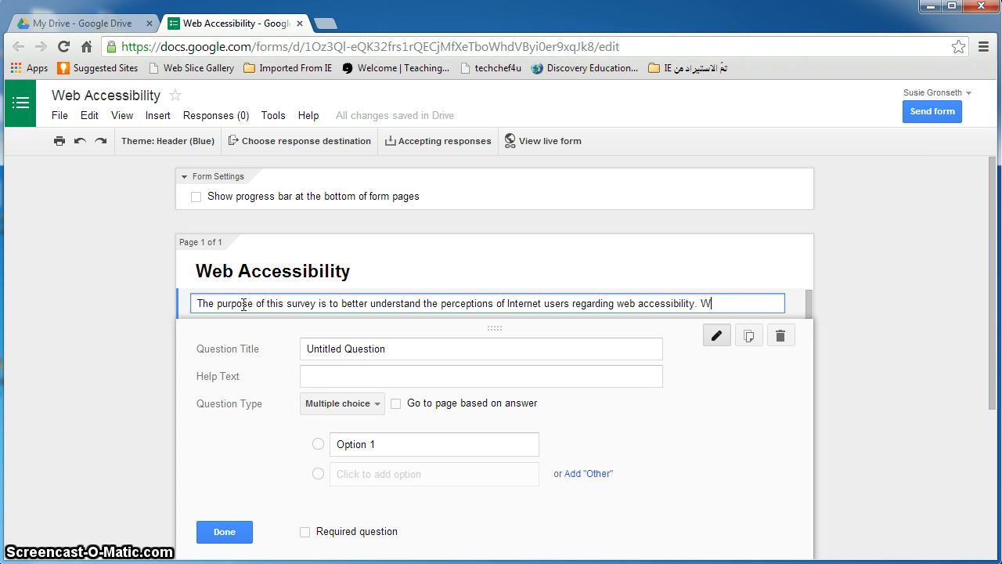
text(eb accessibli)
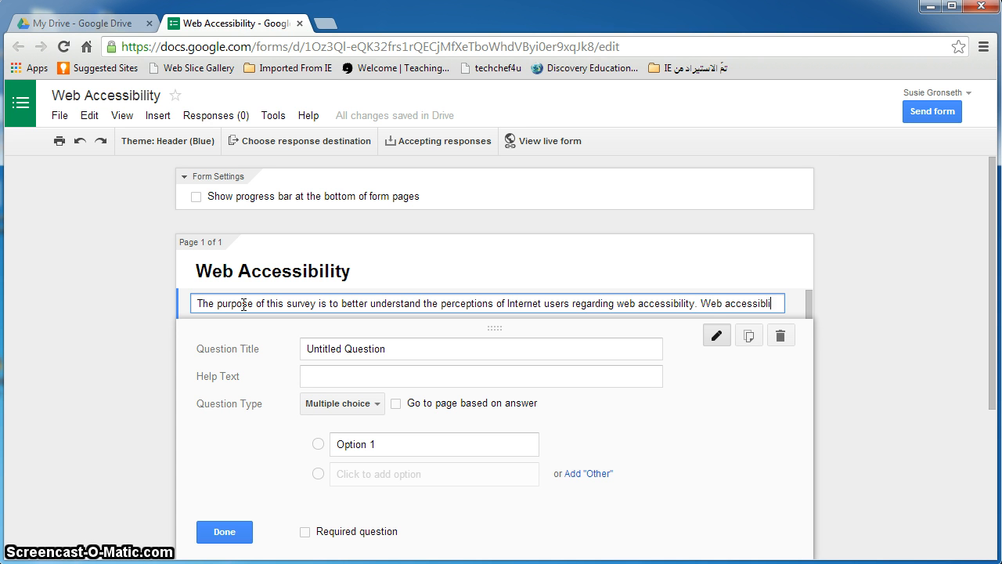
text(ty)
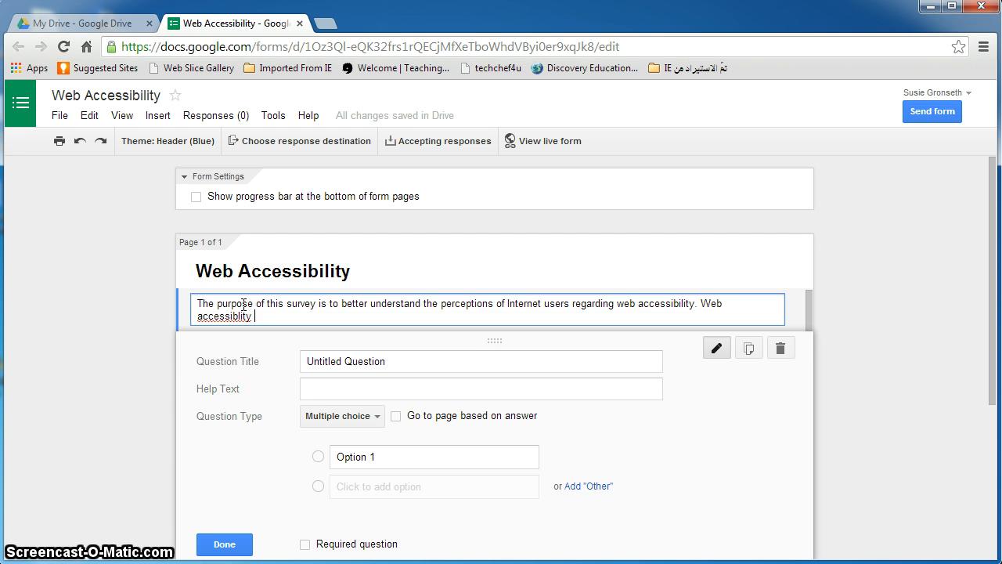
key(BackSpace)
key(BackSpace)
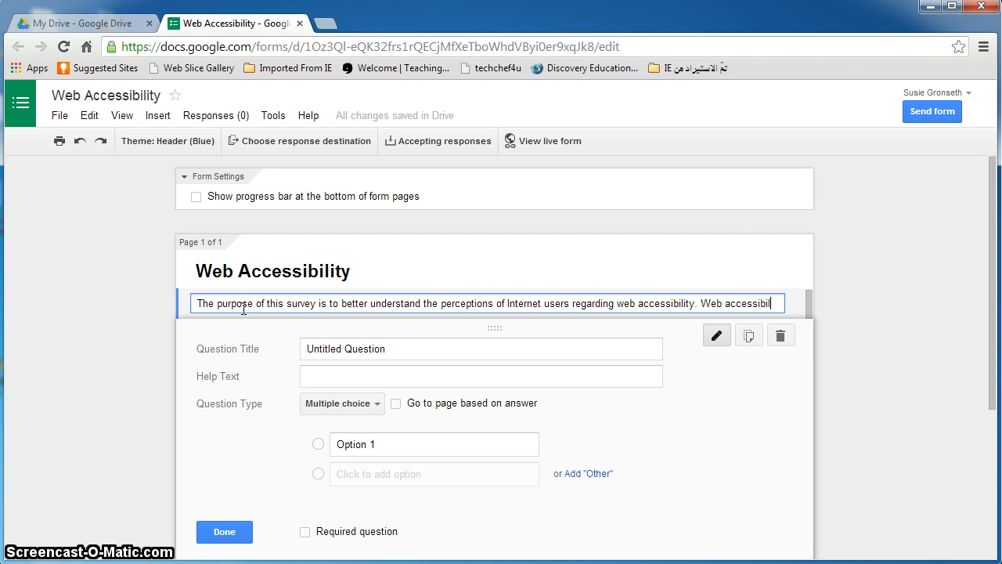
text(ity)
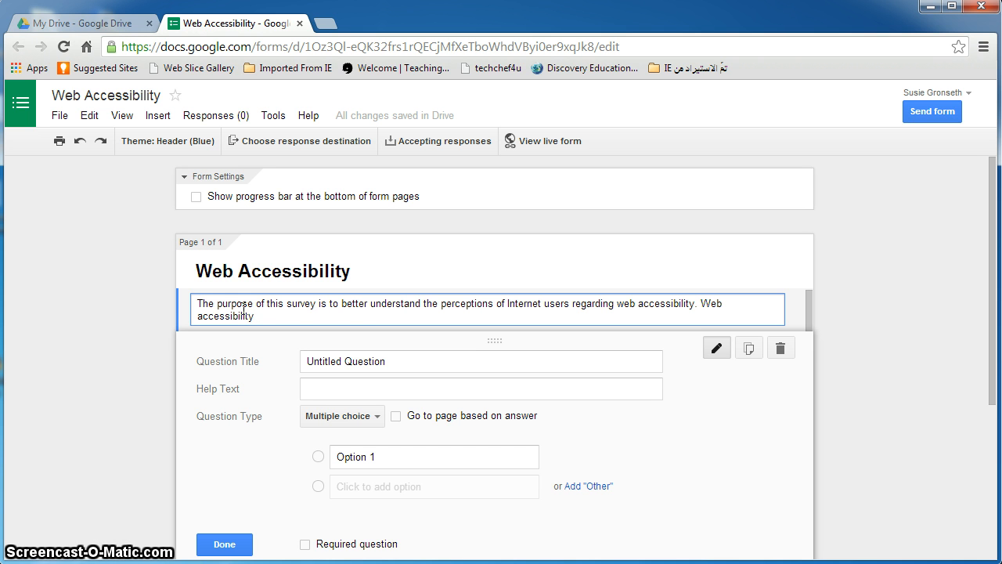
text( refers to the )
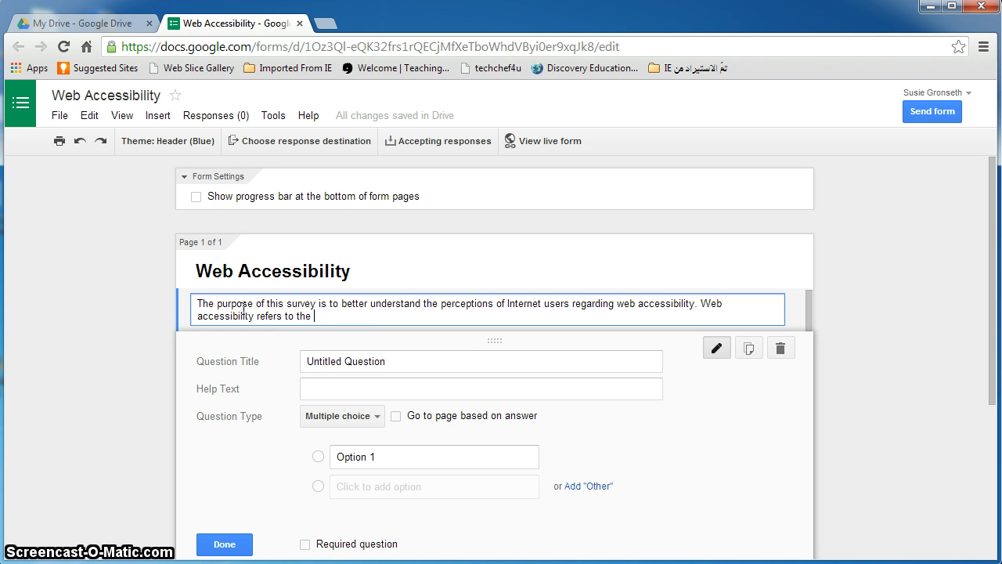
text(inclusive practi)
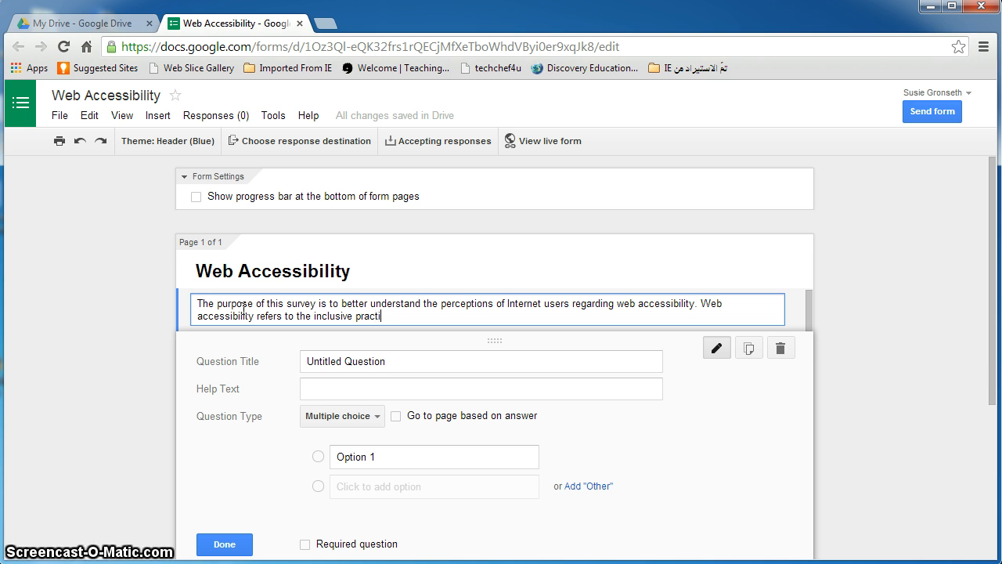
text(ce of cre)
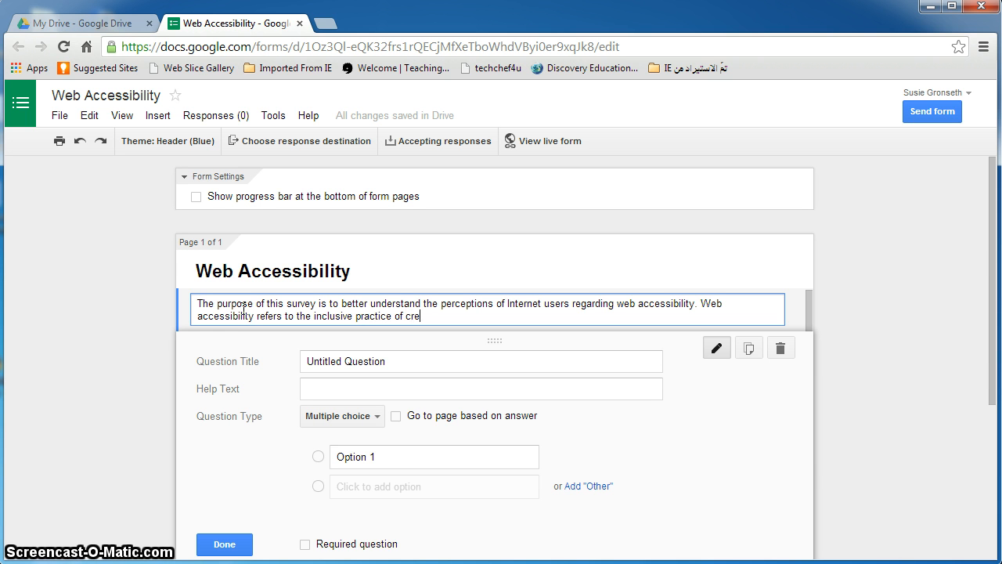
text(ating websites so that the)
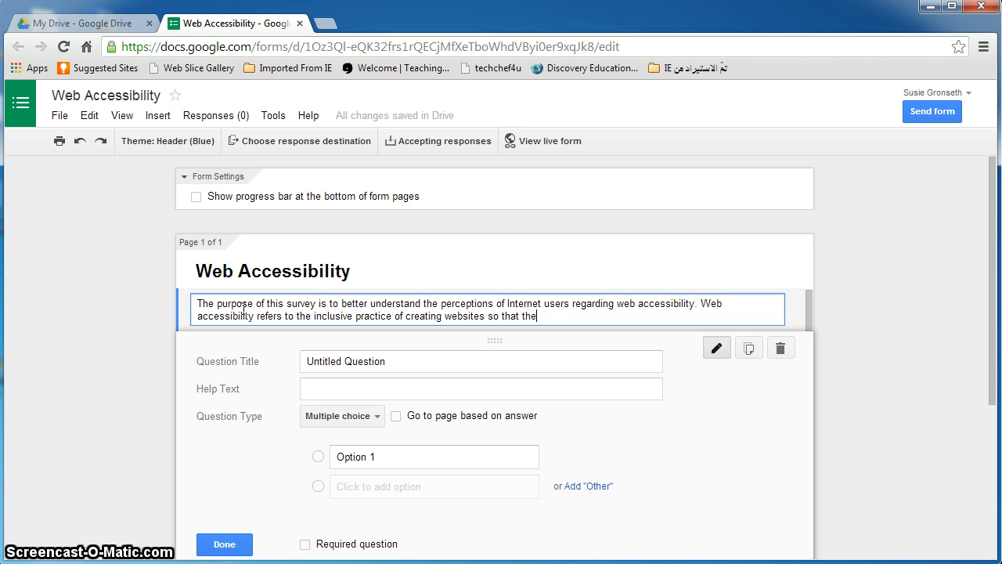
text(y are usable by in)
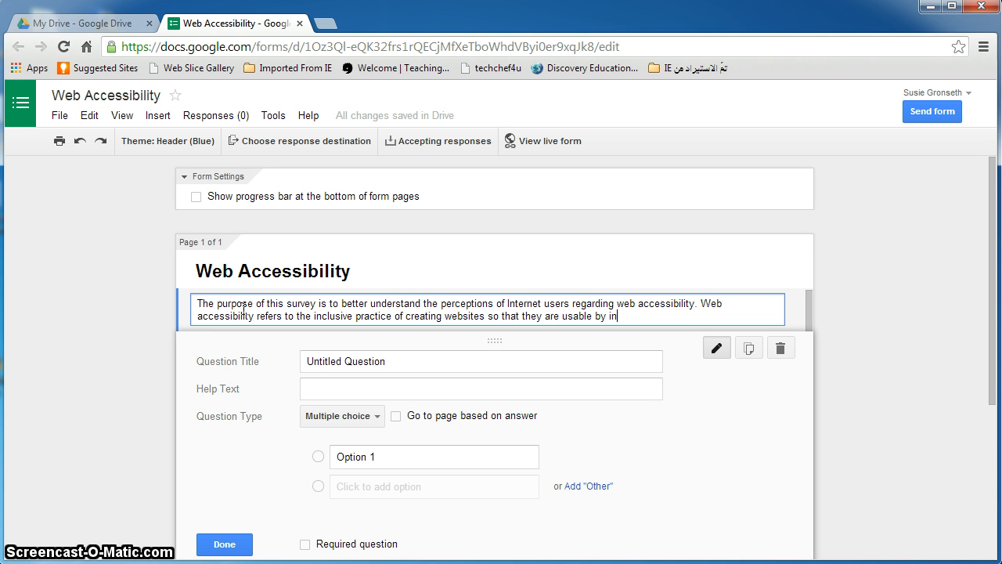
text(dividuals of all abilitie)
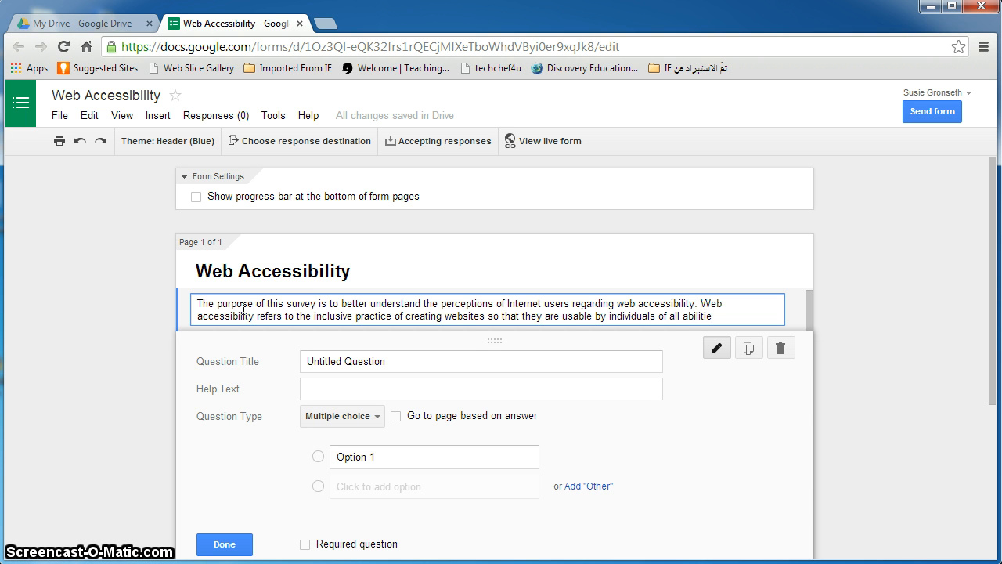
text(s, providing individuals with disabilities)
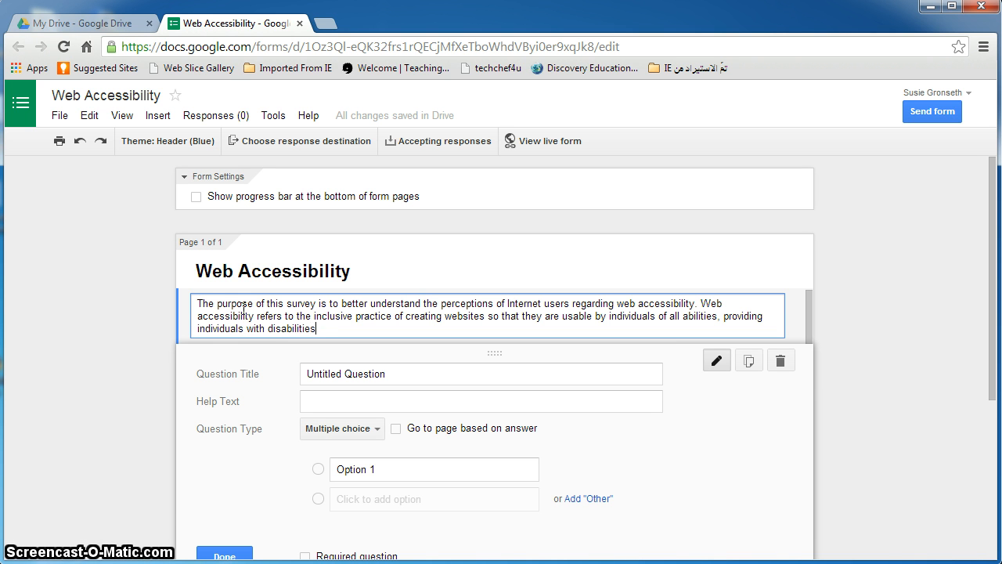
text( access without barriers.)
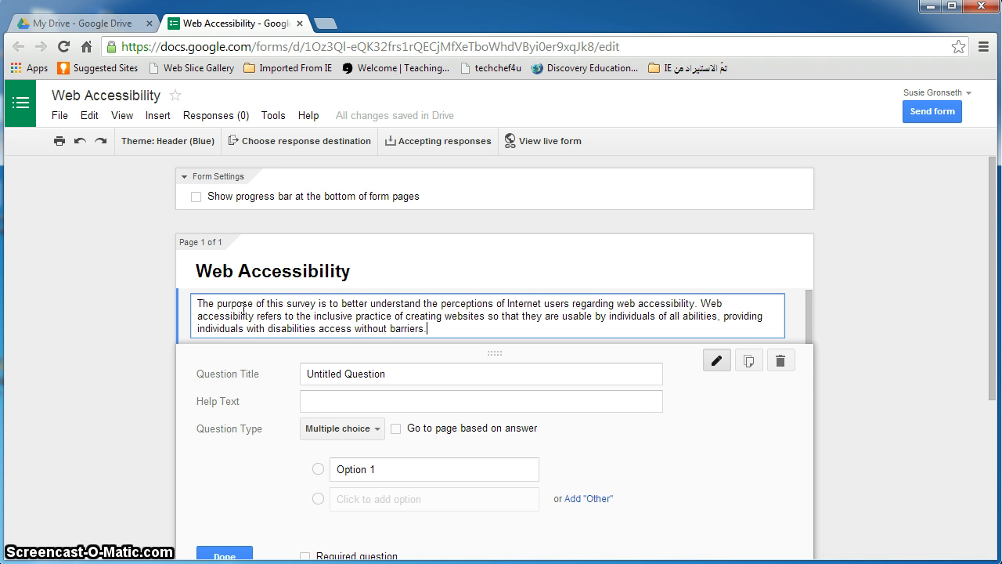
text( Please comp)
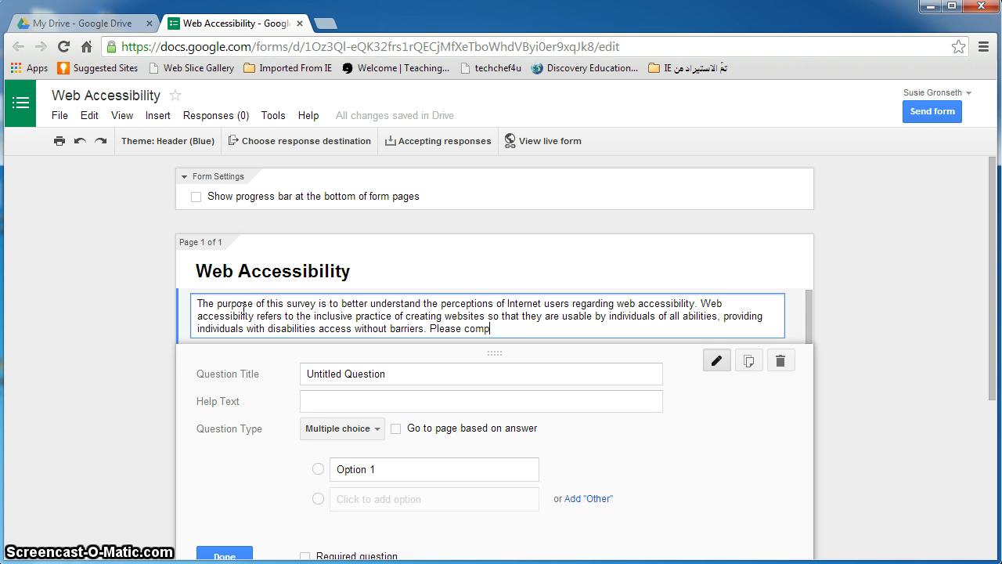
text(lete the following q)
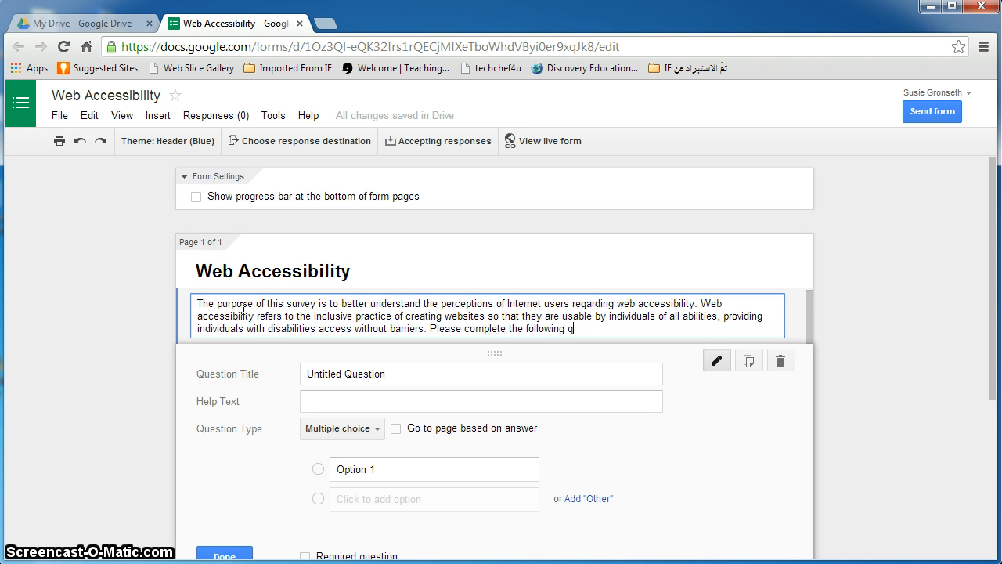
text(uest)
key(BackSpace)
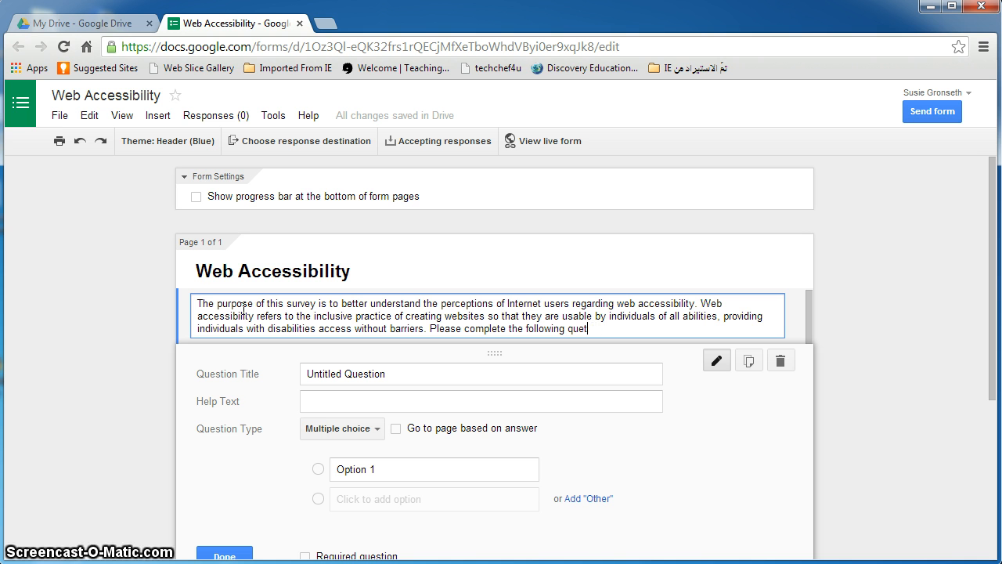
text(stions. The s)
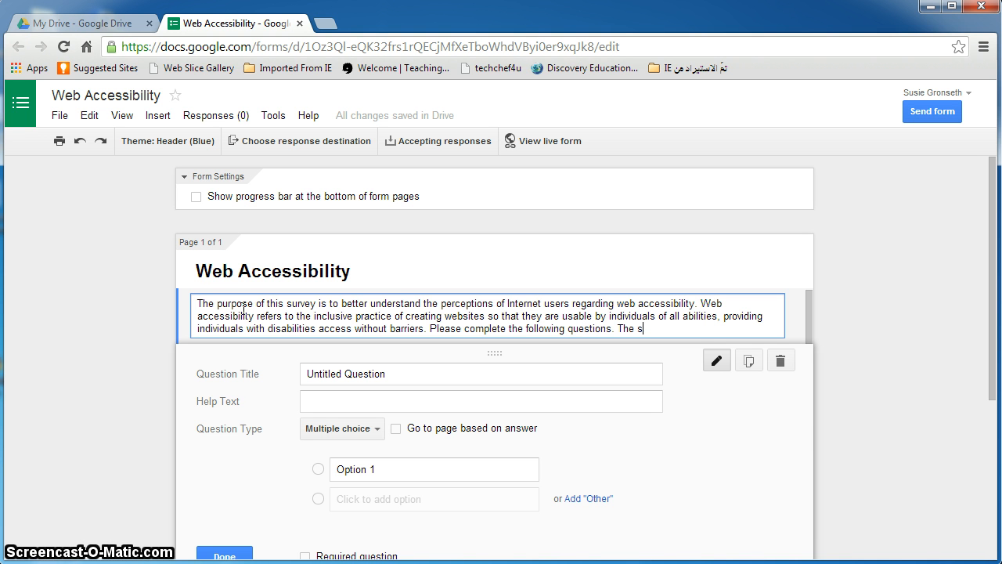
text(urvey is )
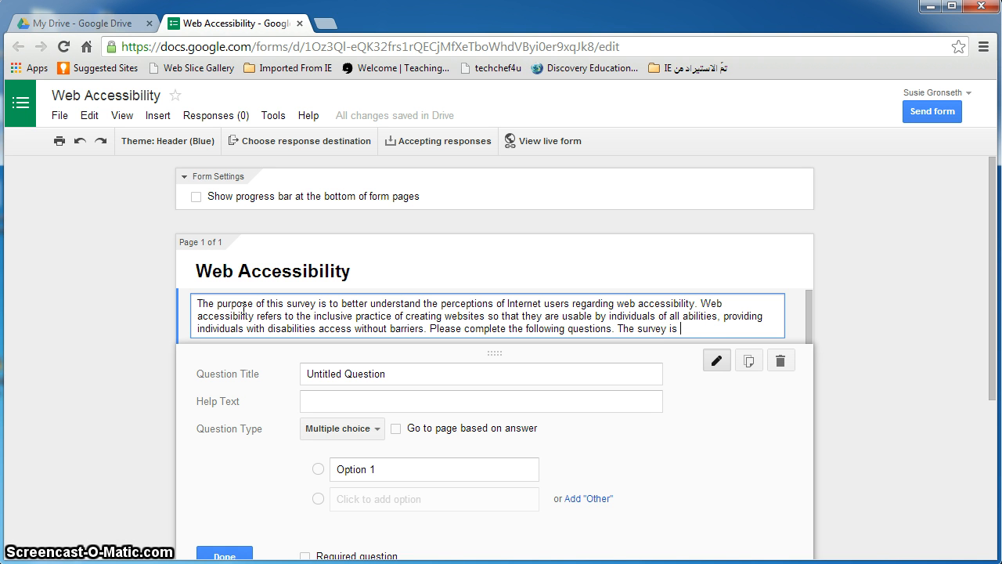
text(for a class pro)
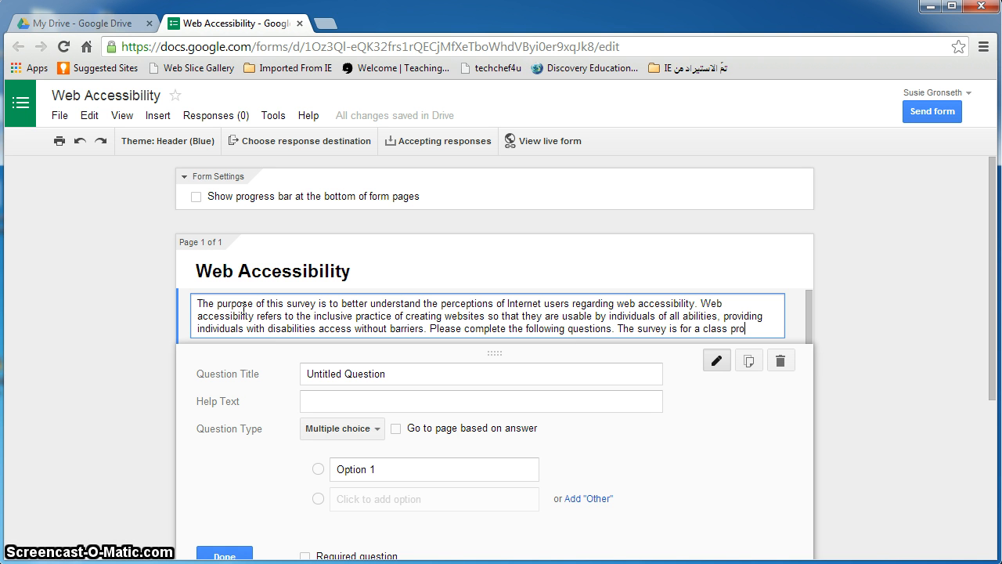
text(ject and results will not b)
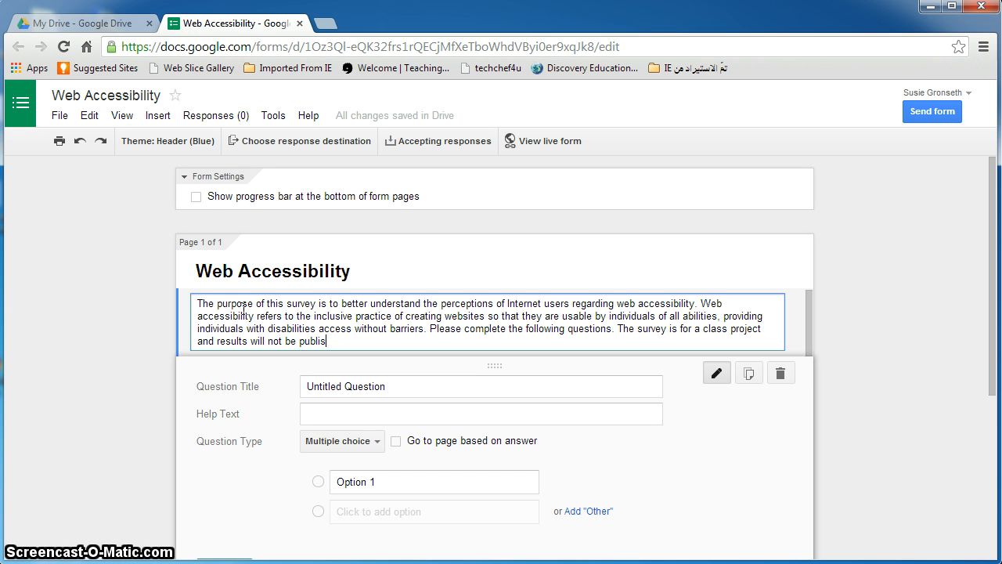
text(e published. Thank )
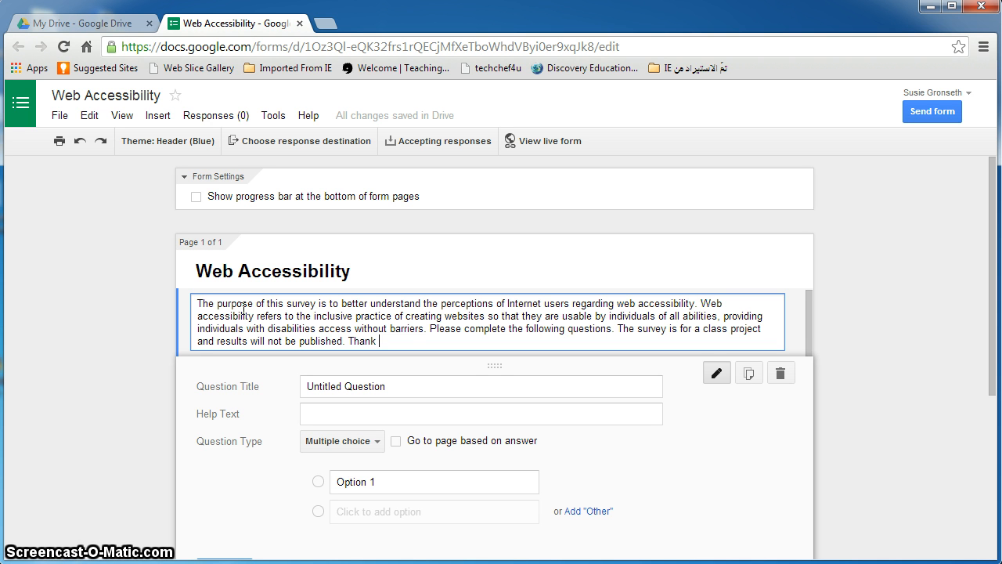
text(t)
key(BackSpace)
text(you so m)
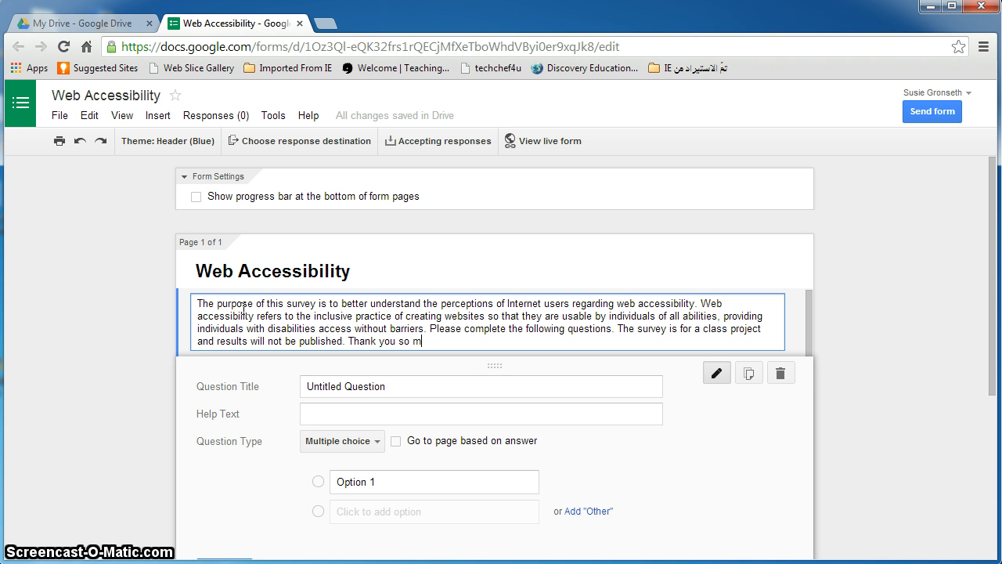
text(uch for your time!)
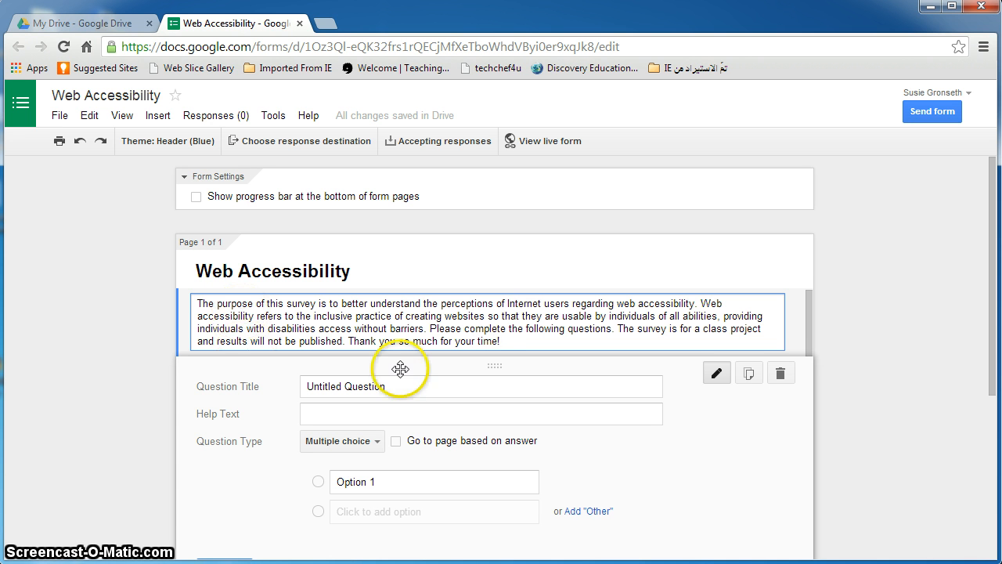
Title the first question 'What is your gender?' and set it to Multiple choice
click(441, 304)
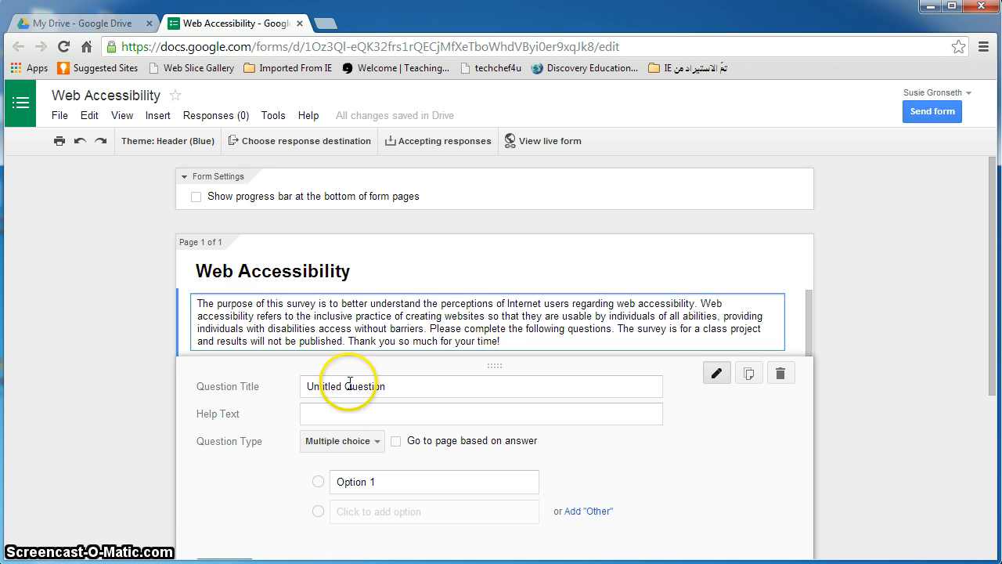
click(350, 386)
scroll(600, 391, down, 2)
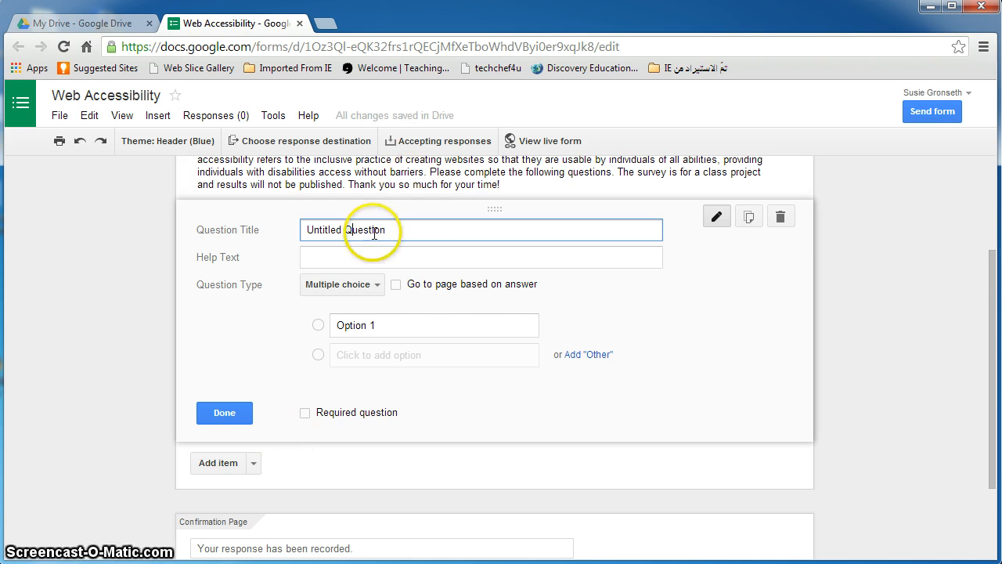
drag(423, 228, 296, 221)
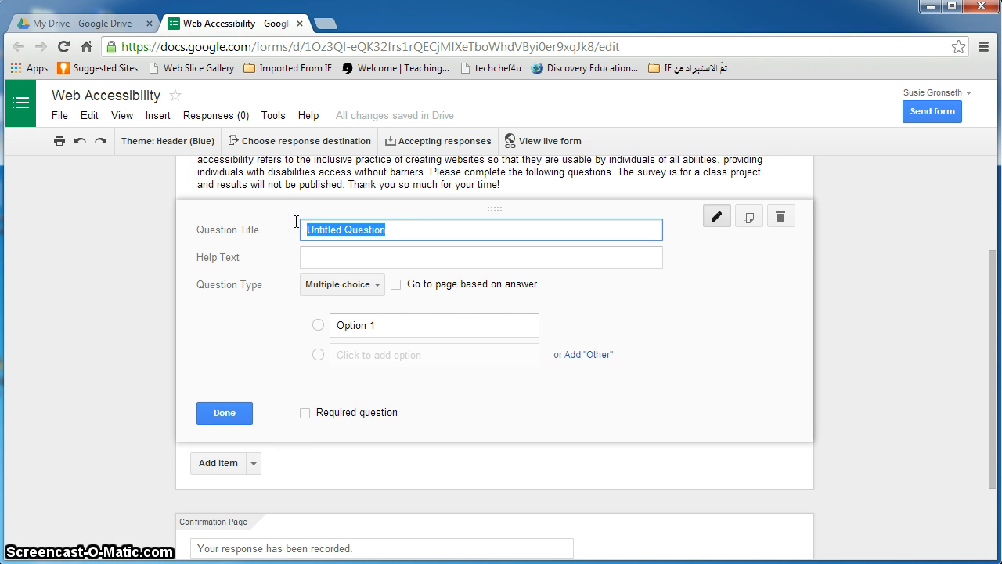
text(What gen)
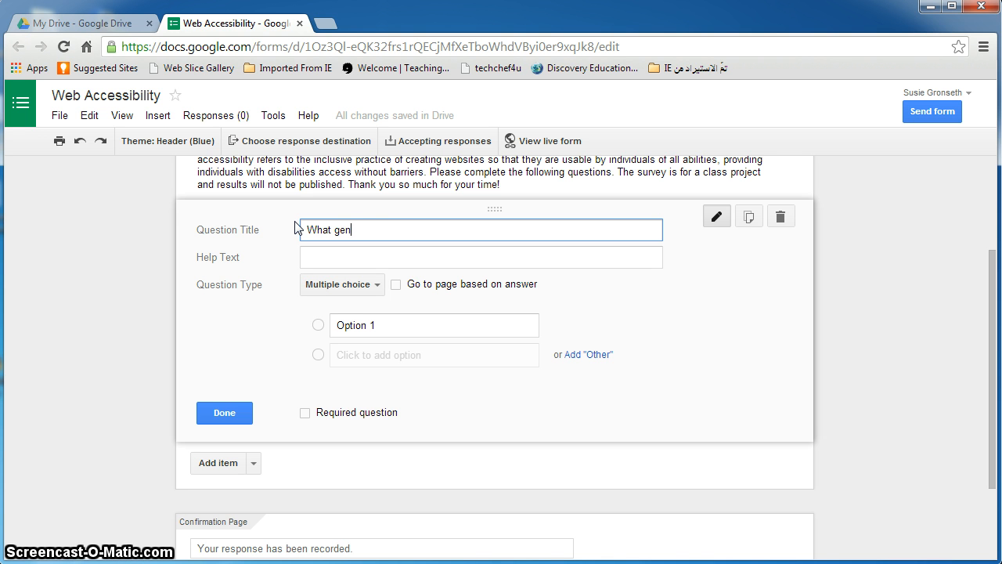
key(BackSpace)
key(BackSpace)
key(BackSpace)
text(is your gender?)
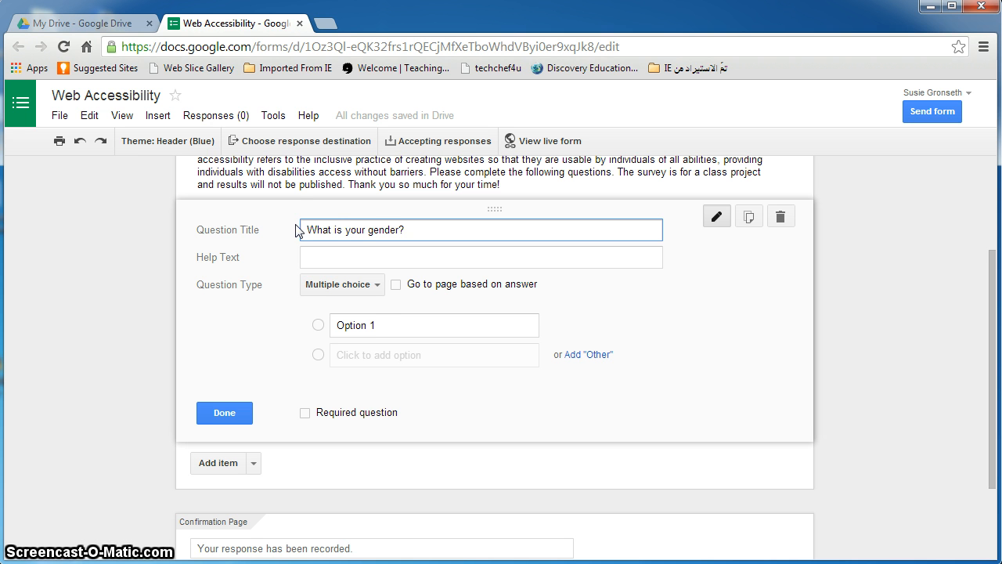
click(356, 288)
click(357, 286)
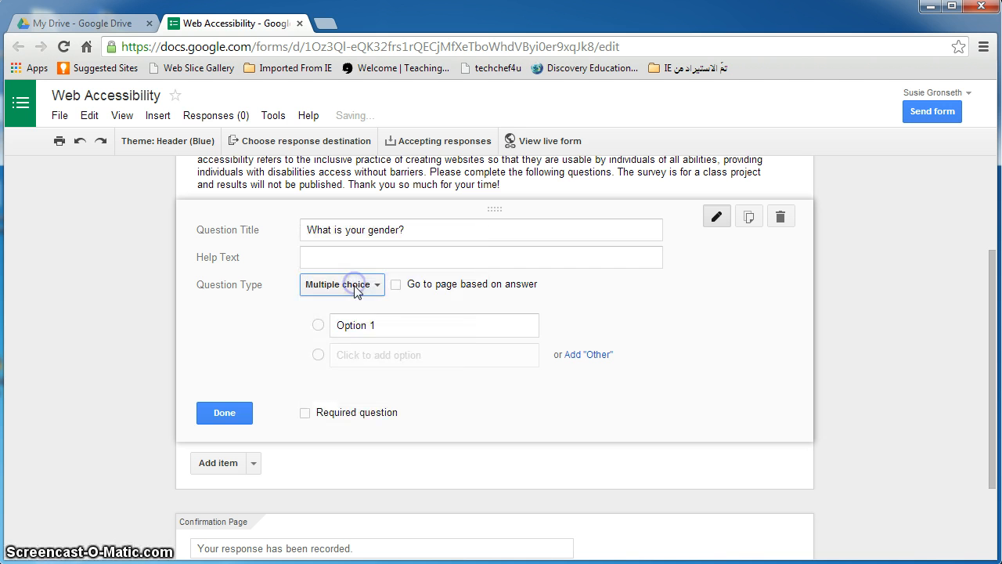
Enter the answer options Female and Male and finish the question
click(353, 324)
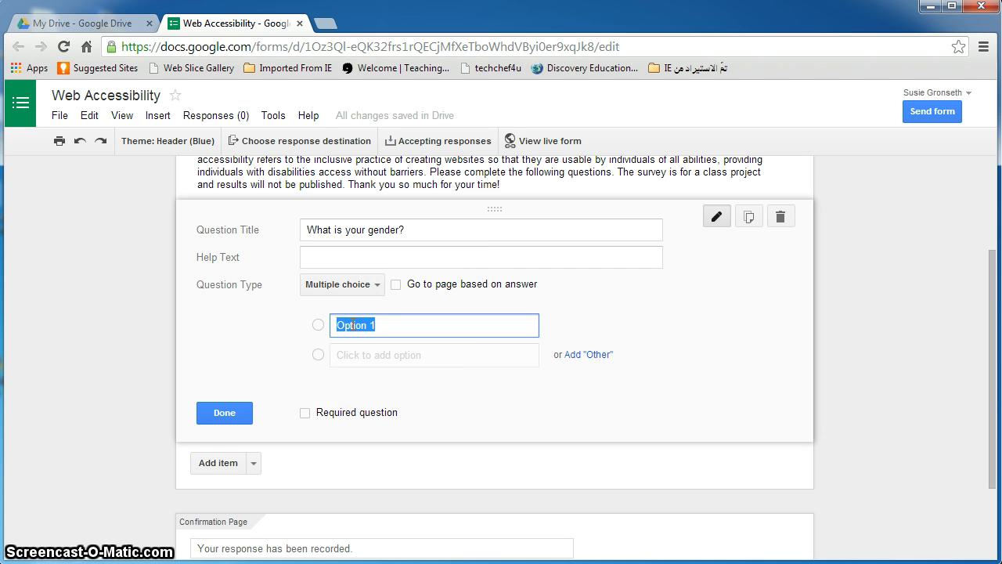
text(Female)
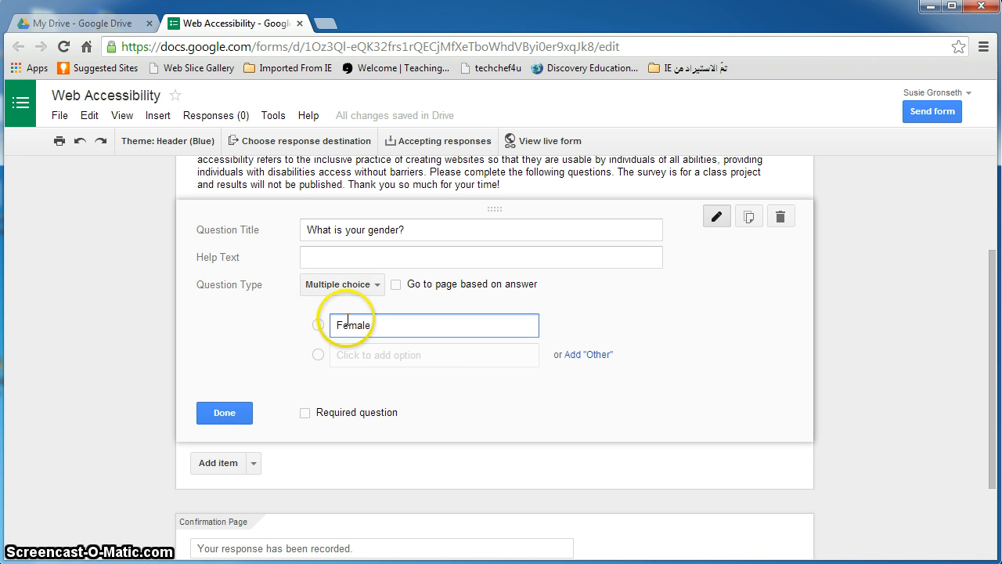
click(363, 354)
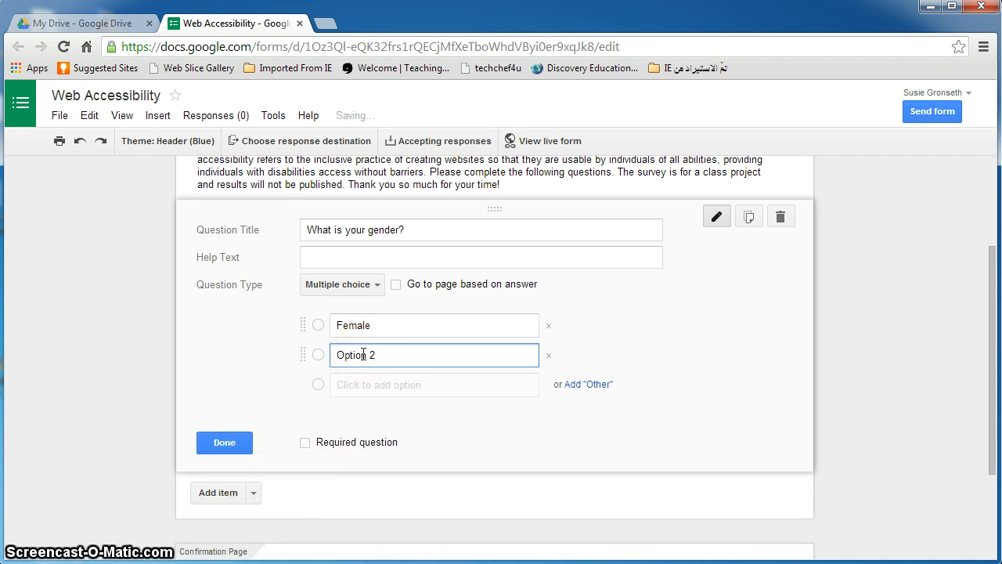
double_click(363, 354)
drag(377, 354, 380, 354)
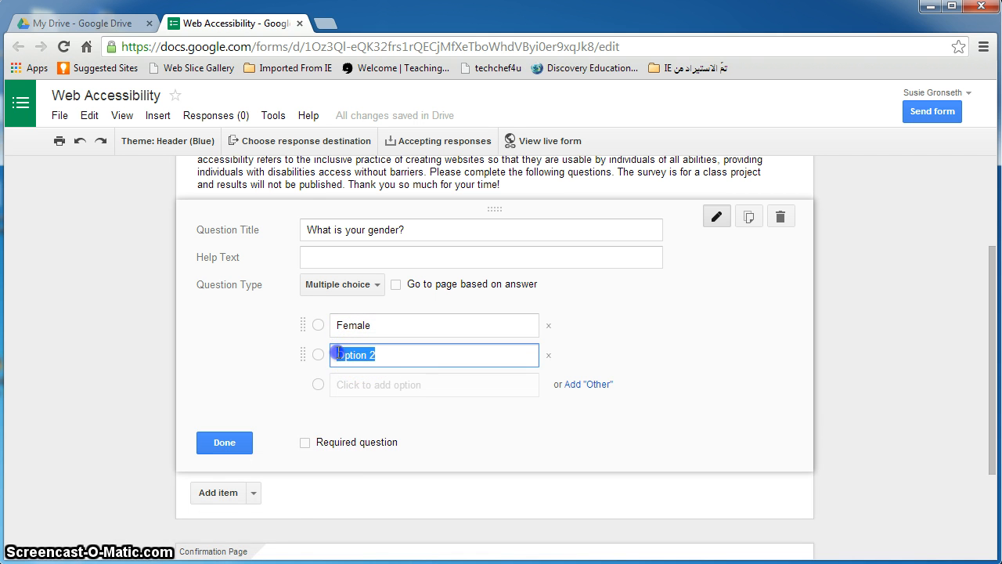
text(Male)
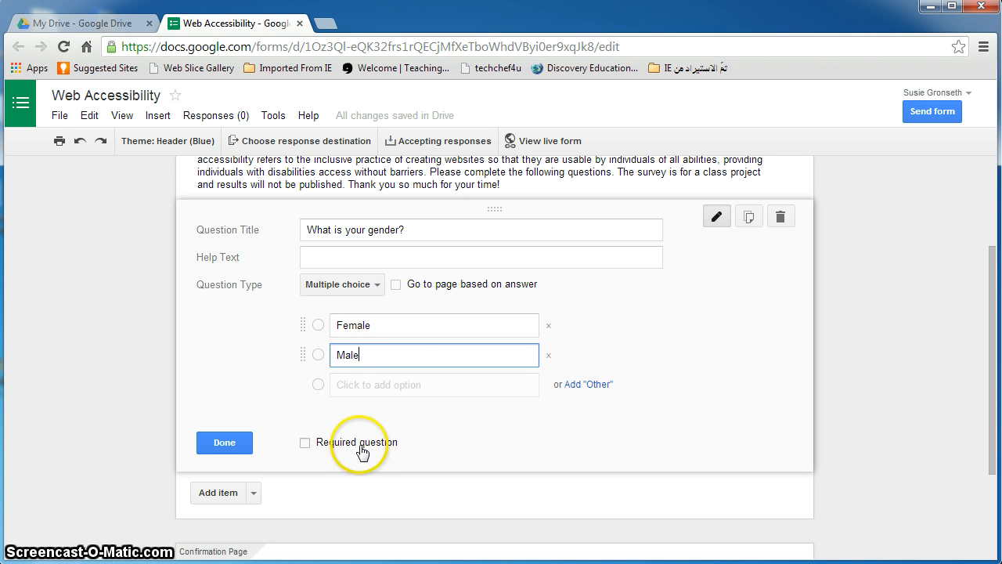
click(401, 325)
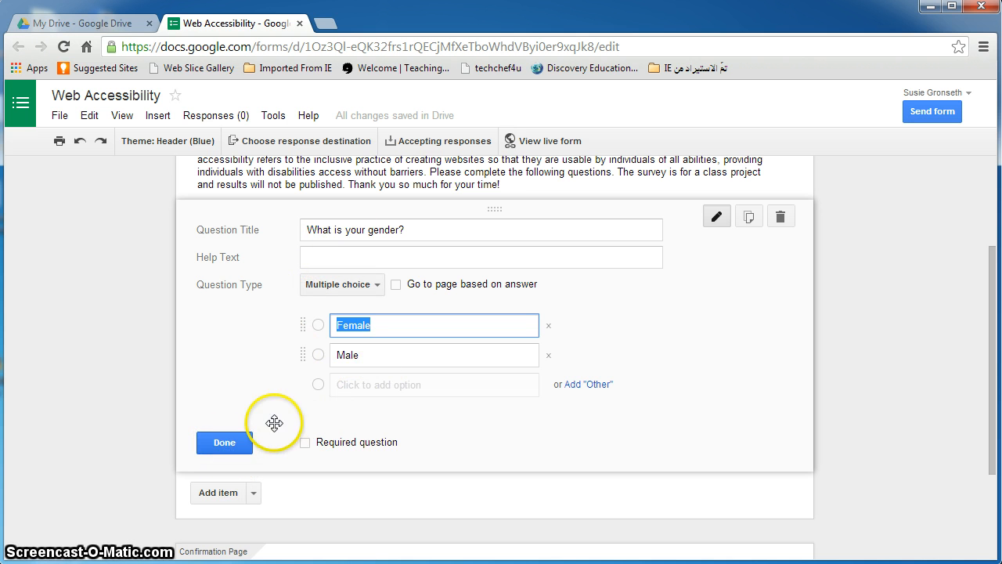
click(227, 443)
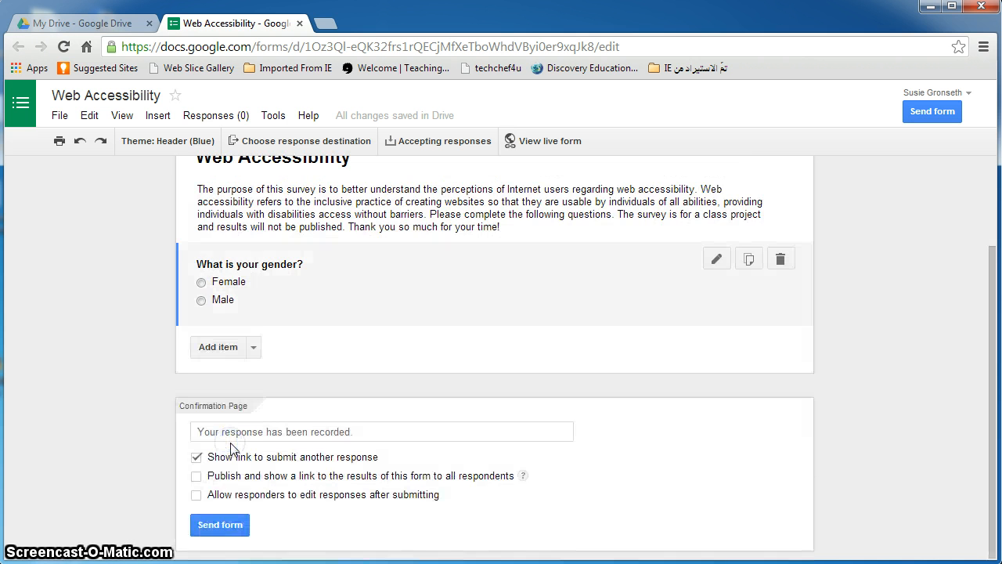
Add a multiple-choice question 'Where do you currently live?' with first option Texas
click(217, 347)
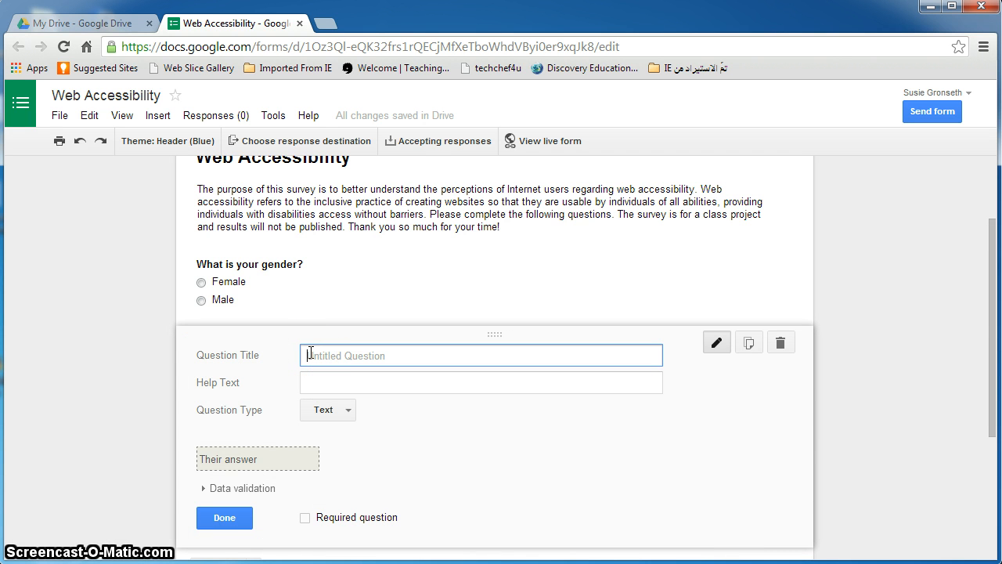
text(Where do you currently live?)
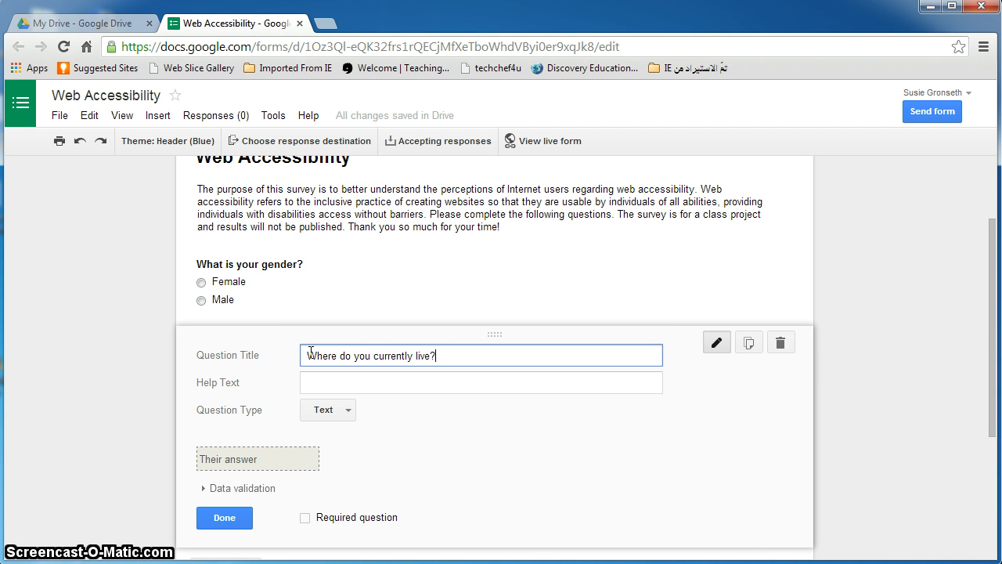
click(323, 409)
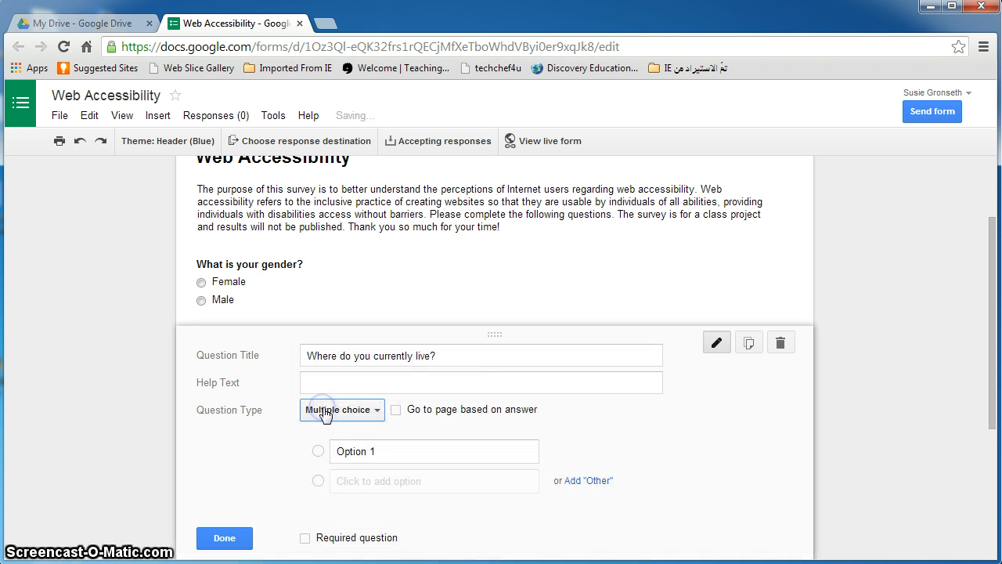
click(359, 451)
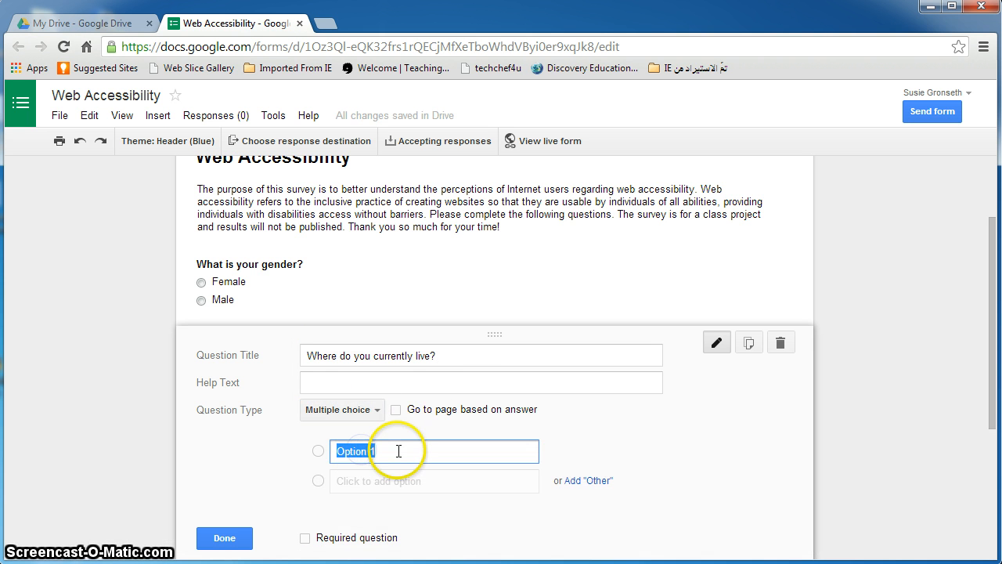
text(Texas)
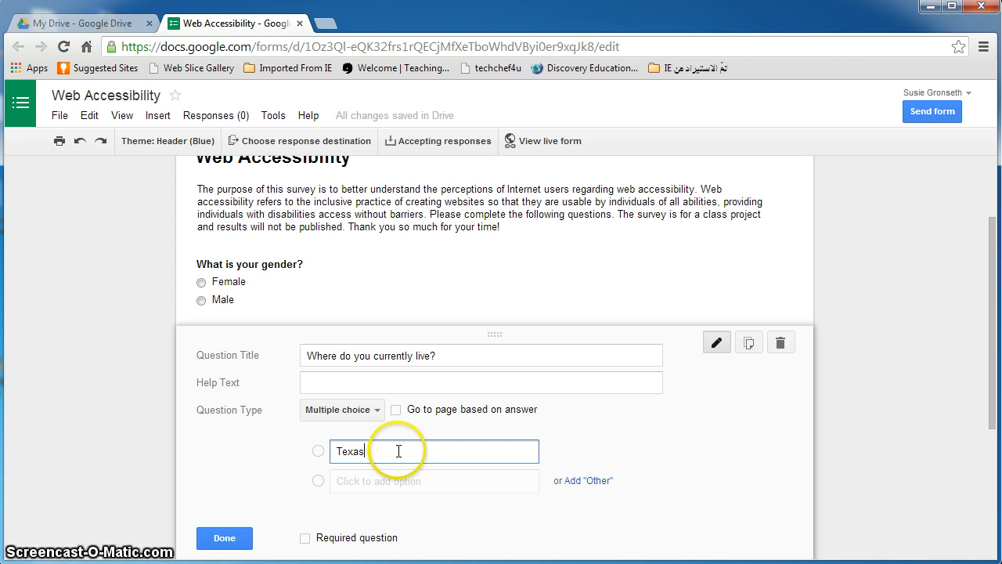
Add the options 'Another state in the US besides Texas' and 'Outside of the US', then finish
click(351, 479)
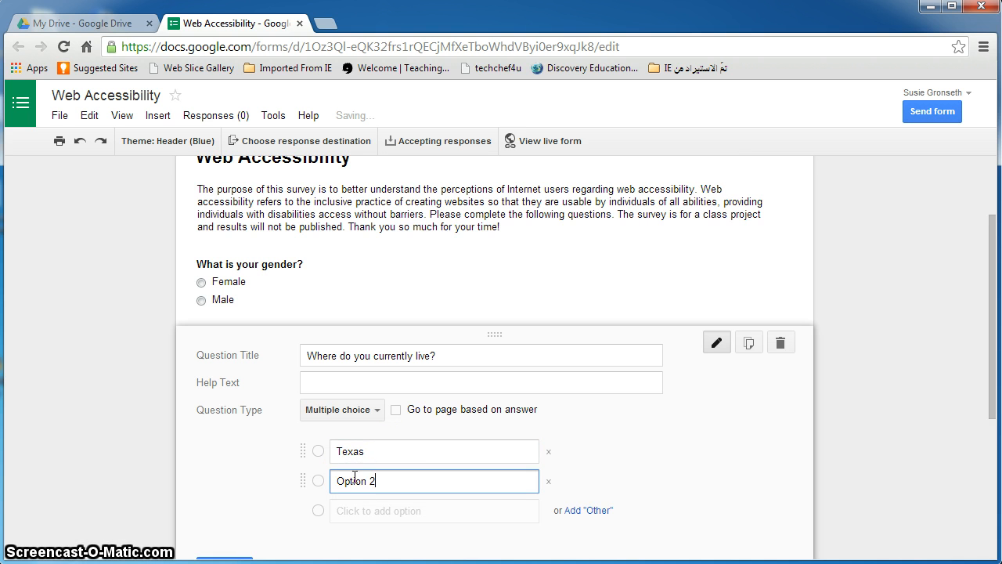
drag(384, 475, 329, 485)
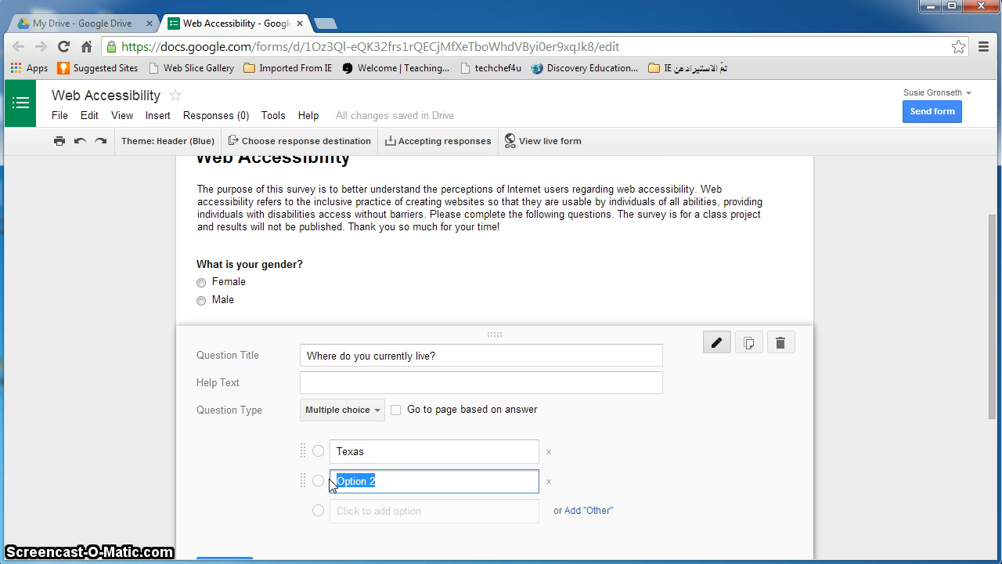
text(Another state in the US be)
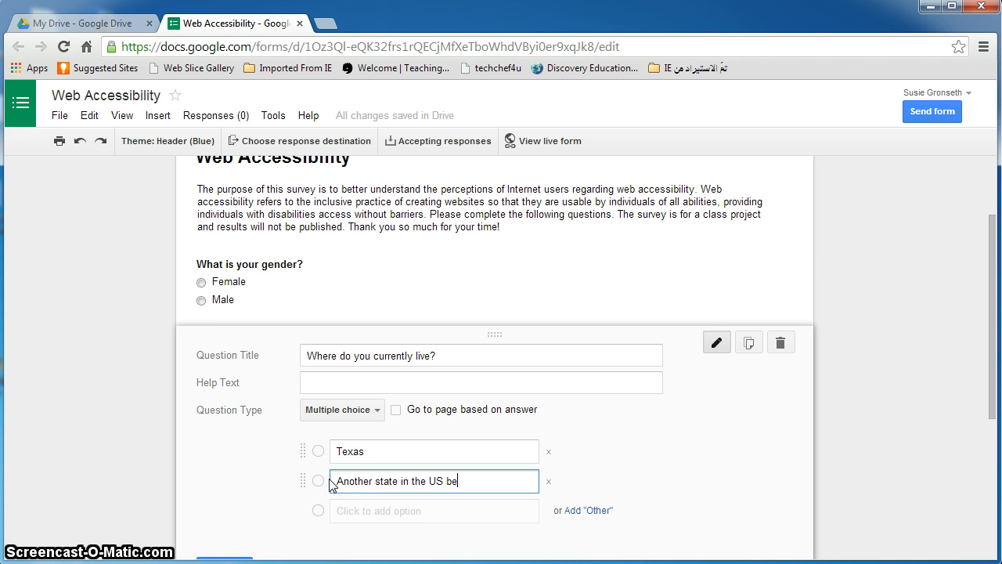
text(sides Texas)
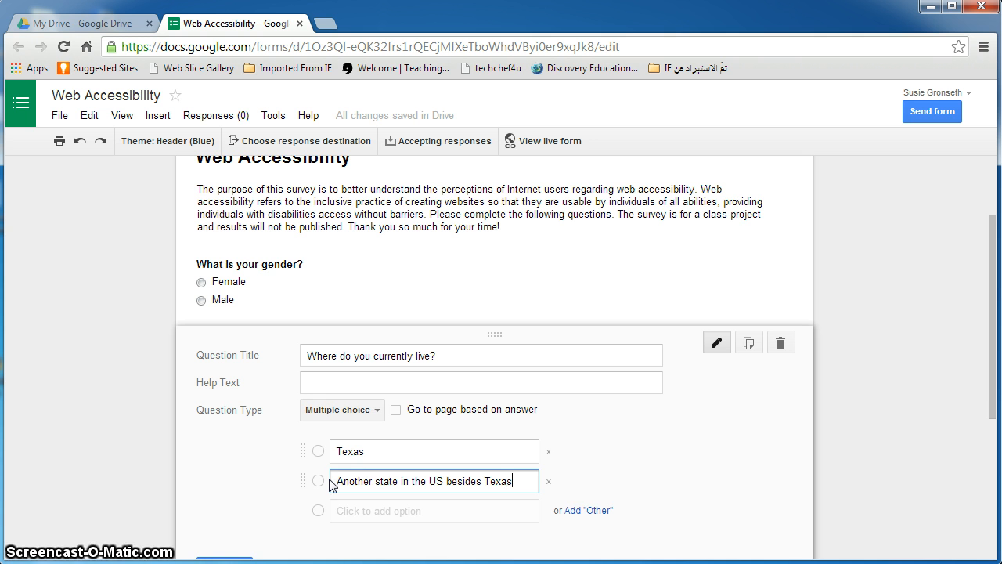
click(354, 511)
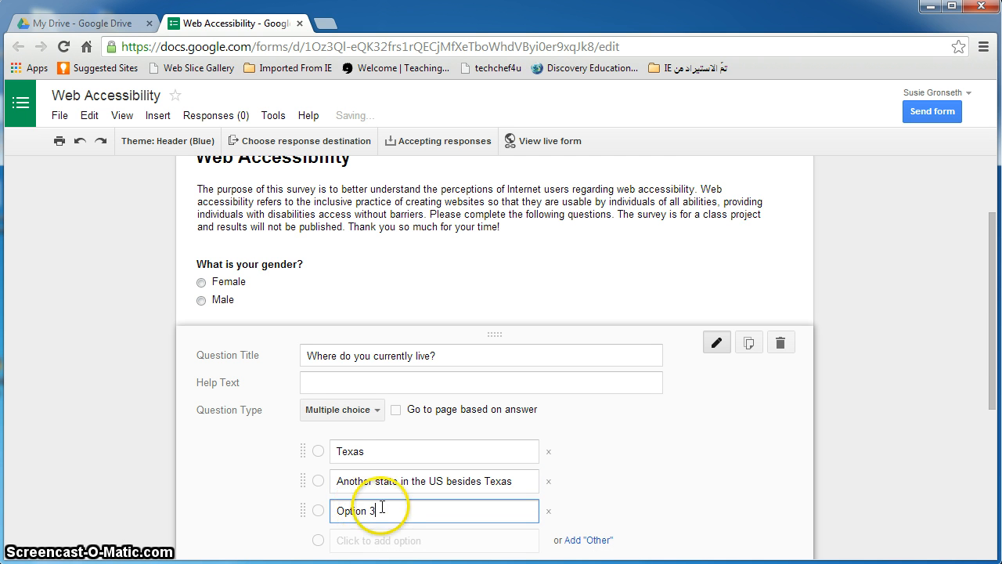
drag(384, 510, 327, 511)
text(Ou)
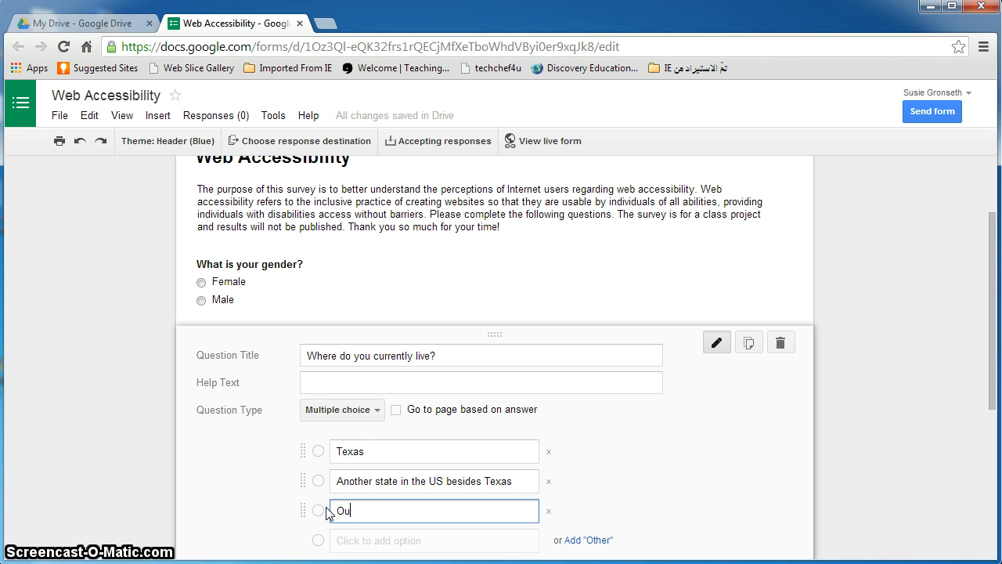
text(tside of the )
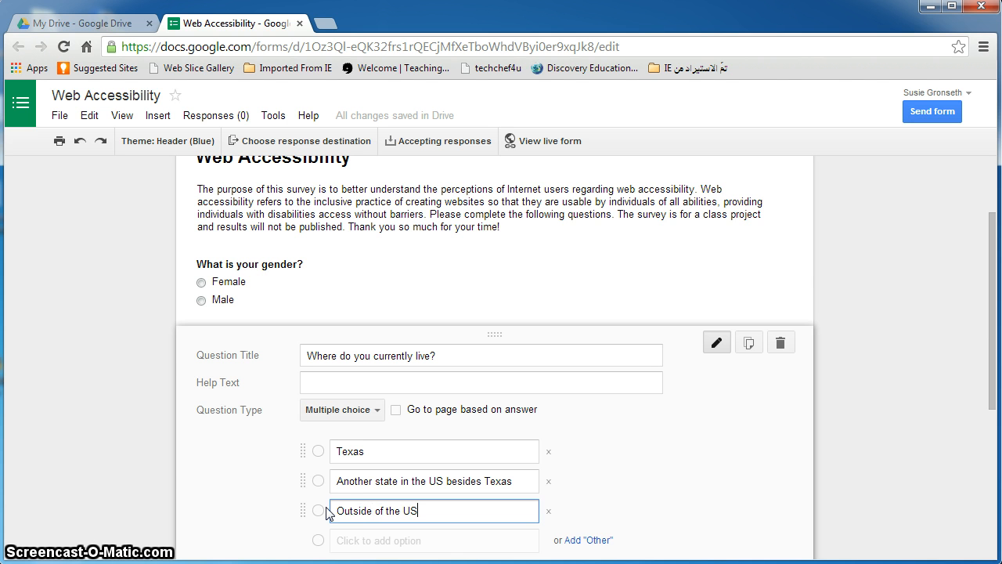
text(US)
scroll(256, 461, down, 4)
click(217, 293)
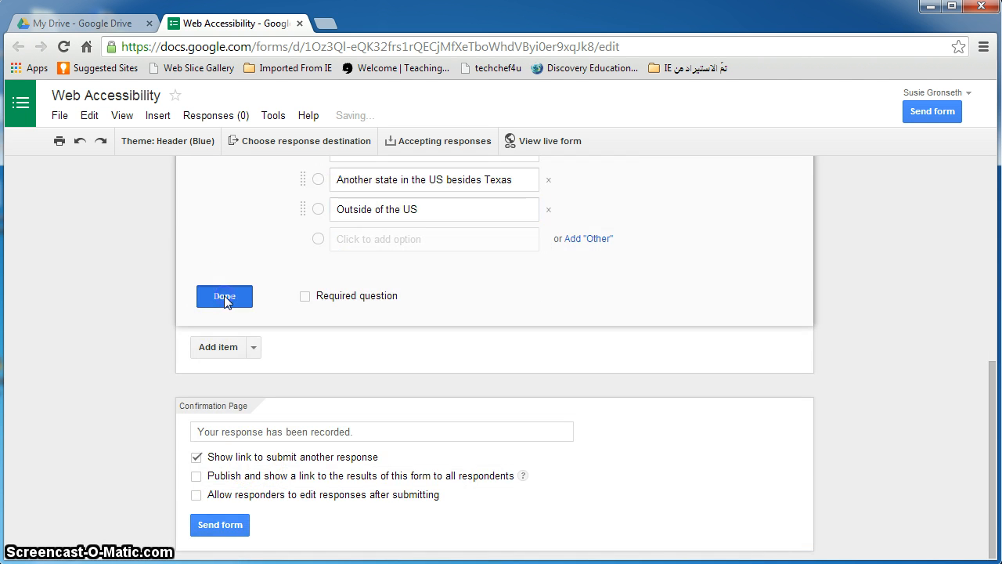
Add a multiple-choice question 'Do you have a disability?' with options Yes and No
click(224, 350)
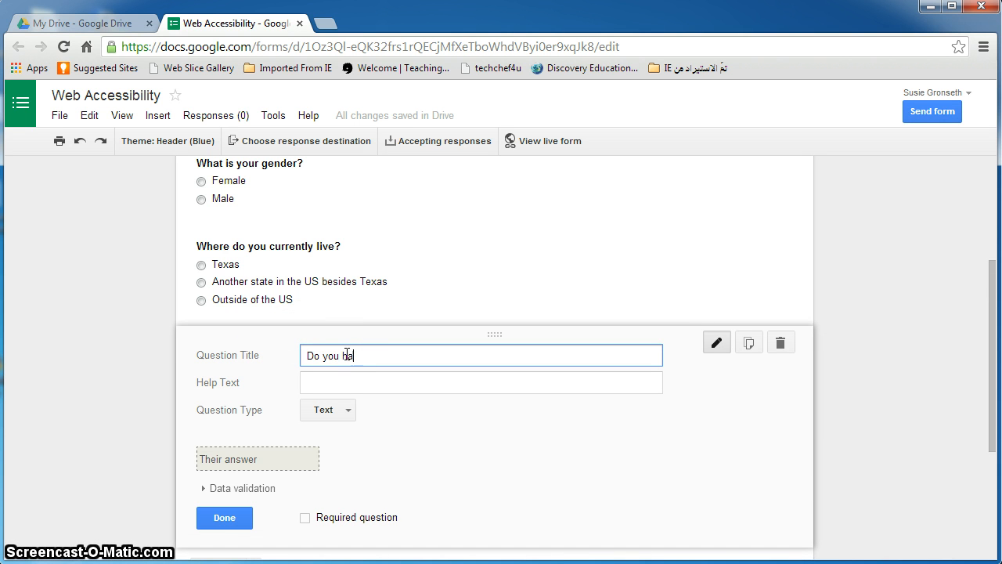
text(Do you have a disability?)
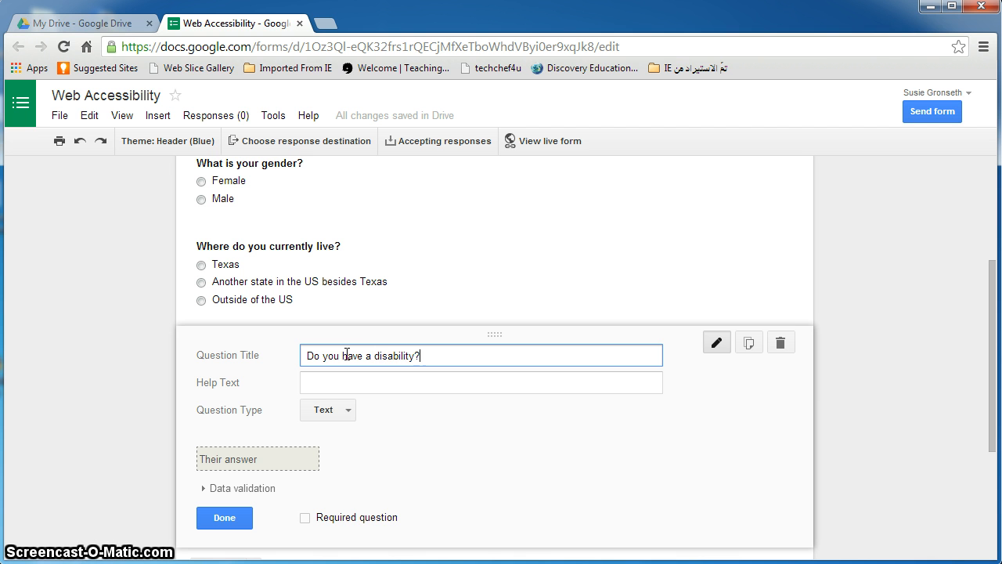
click(329, 415)
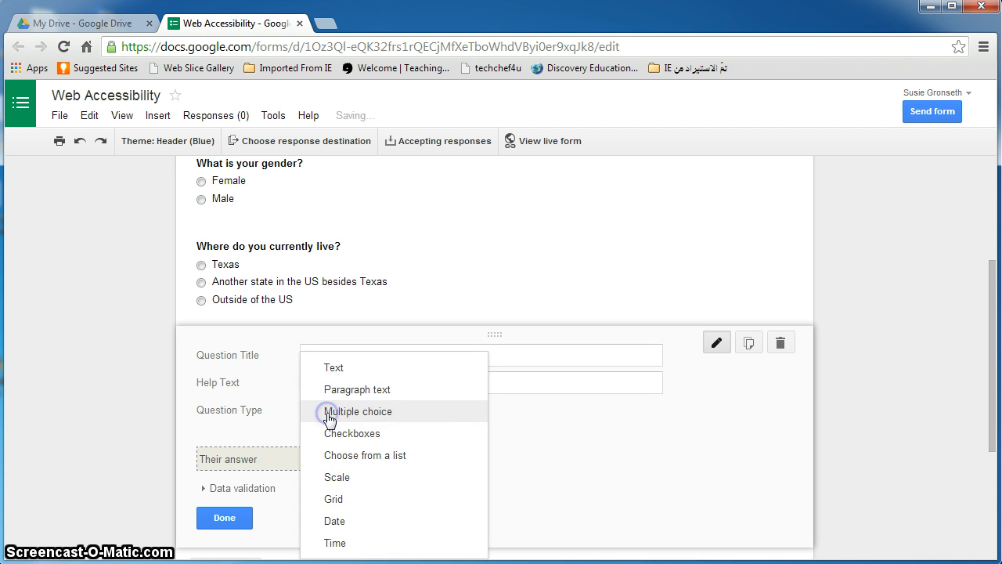
click(335, 410)
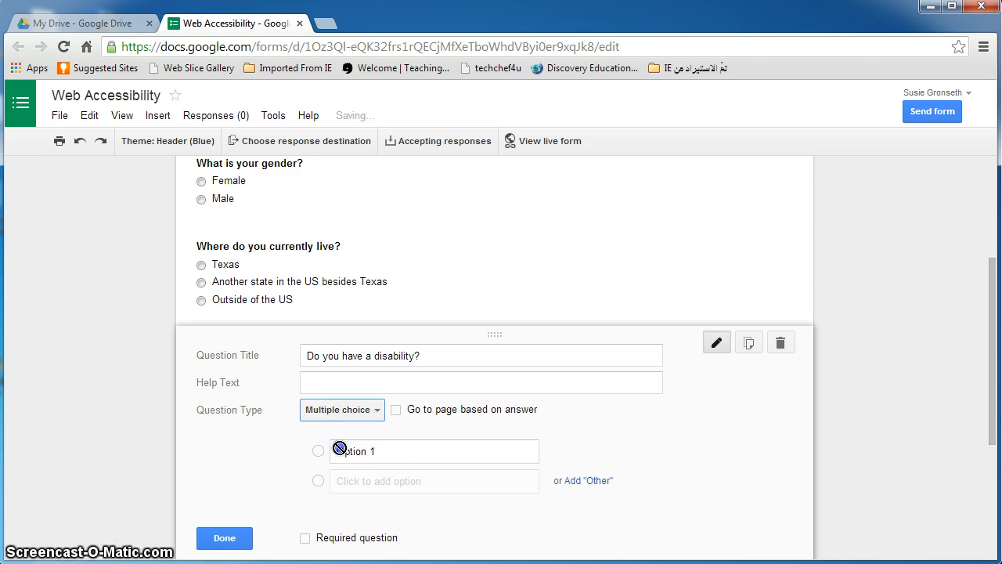
click(333, 449)
text(Yes)
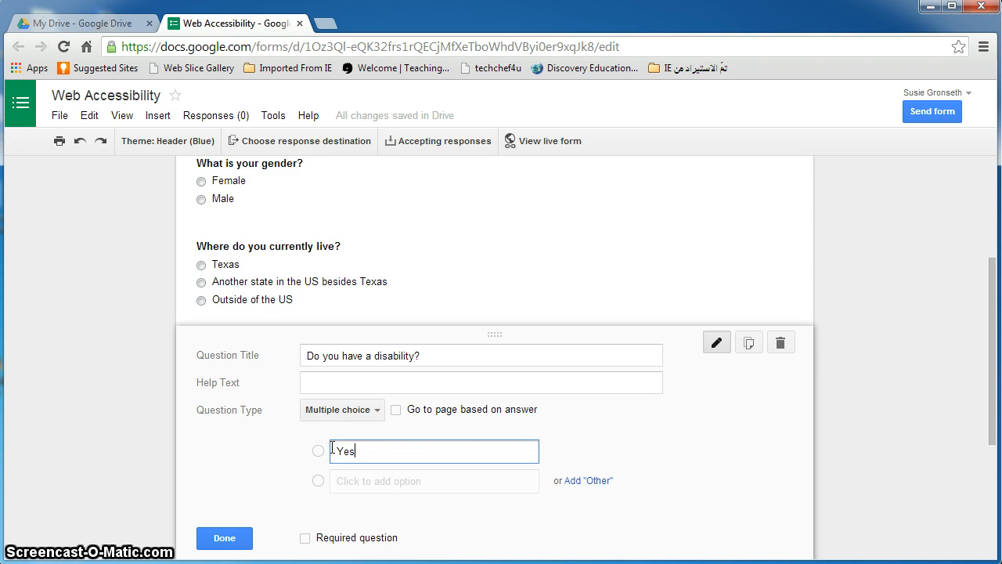
click(373, 479)
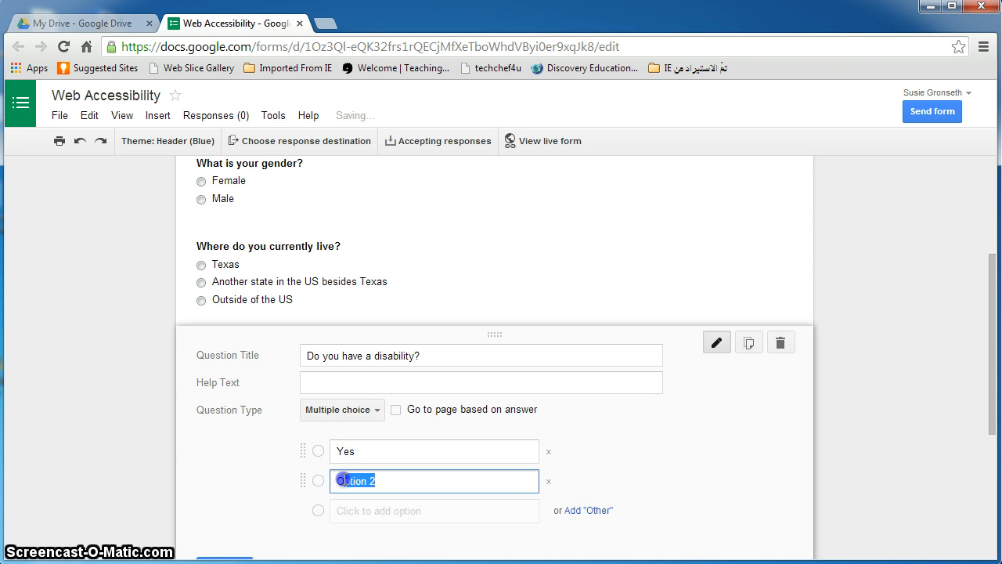
text(No)
scroll(245, 420, down, 1)
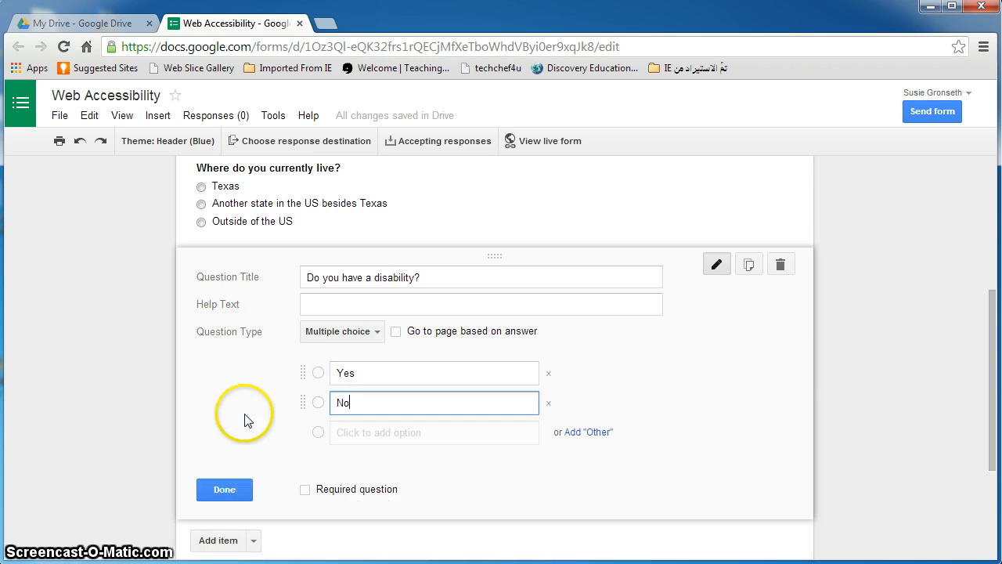
scroll(244, 420, down, 1)
click(224, 409)
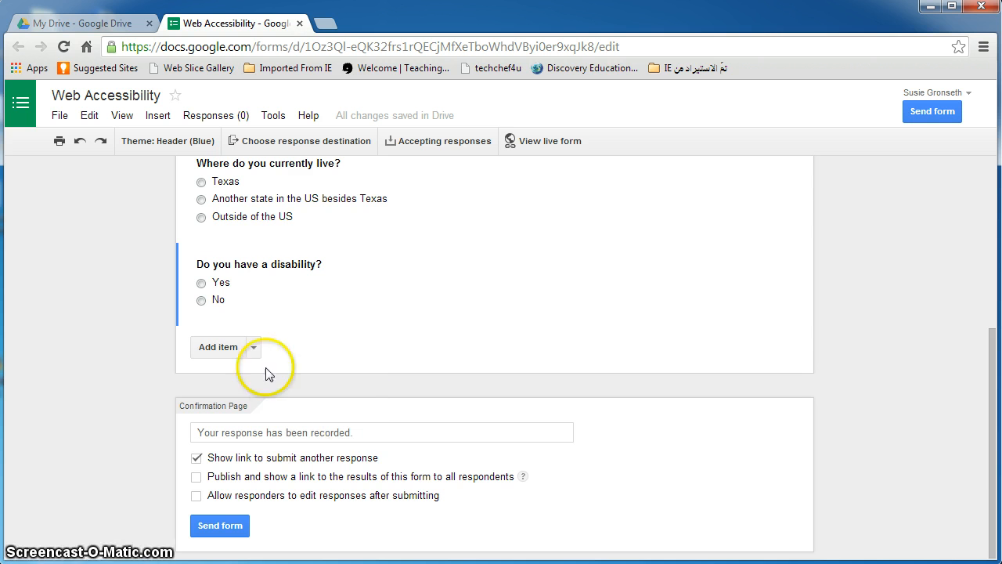
Add a Scale question on how often you think about web accessibility online, 1 Never to 5 Very often
click(227, 350)
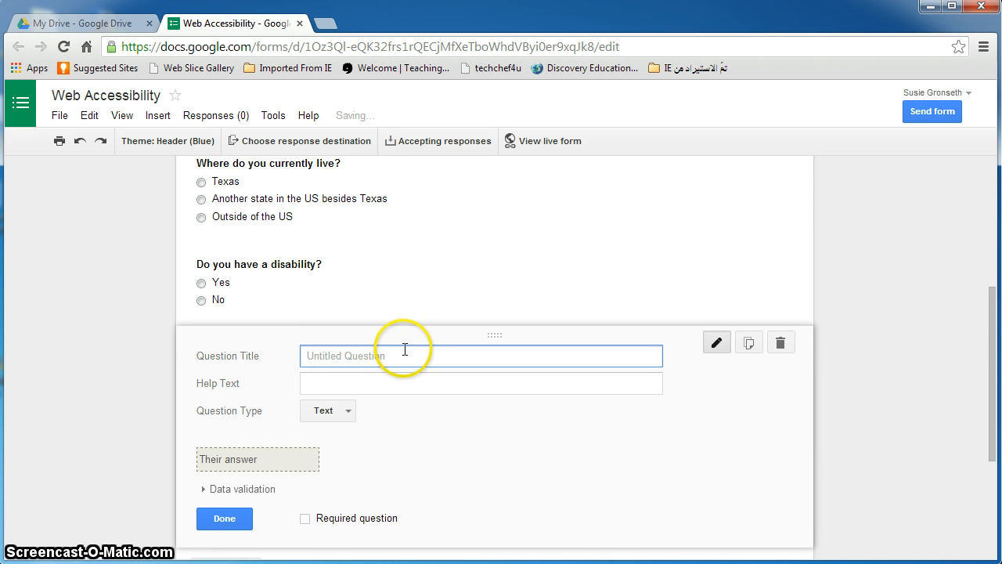
text(How often)
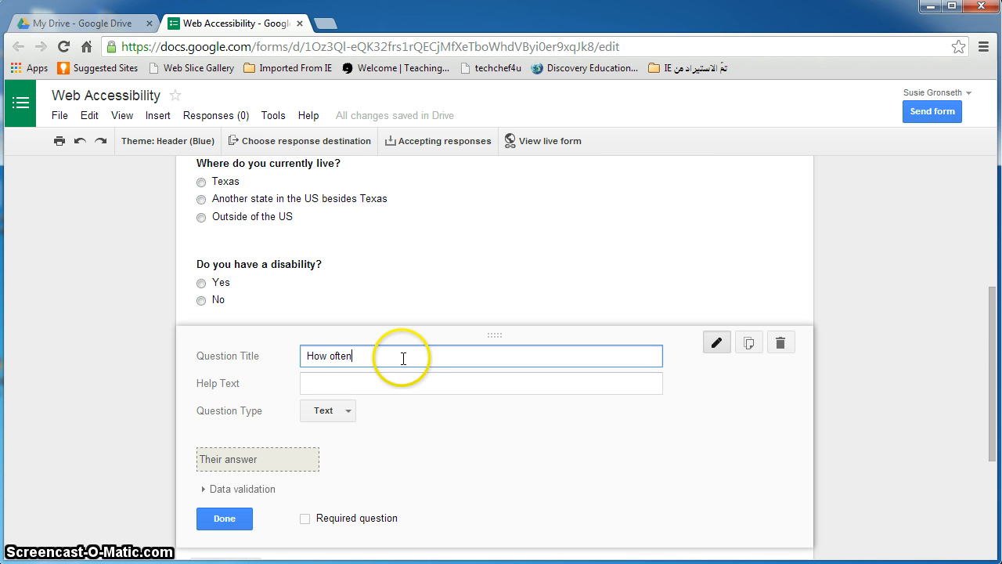
text( do you think about web accessibility when you are us)
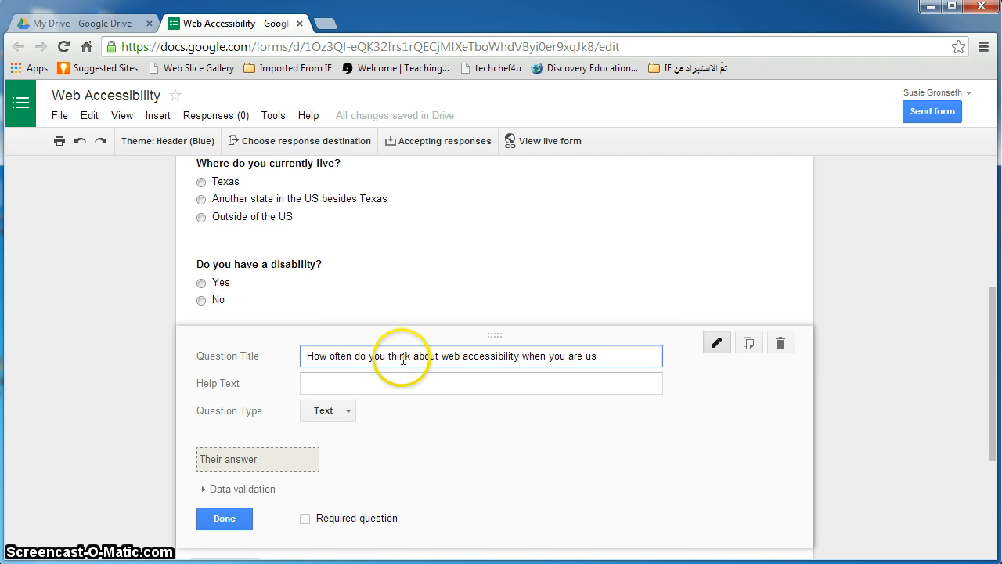
text(ing the In)
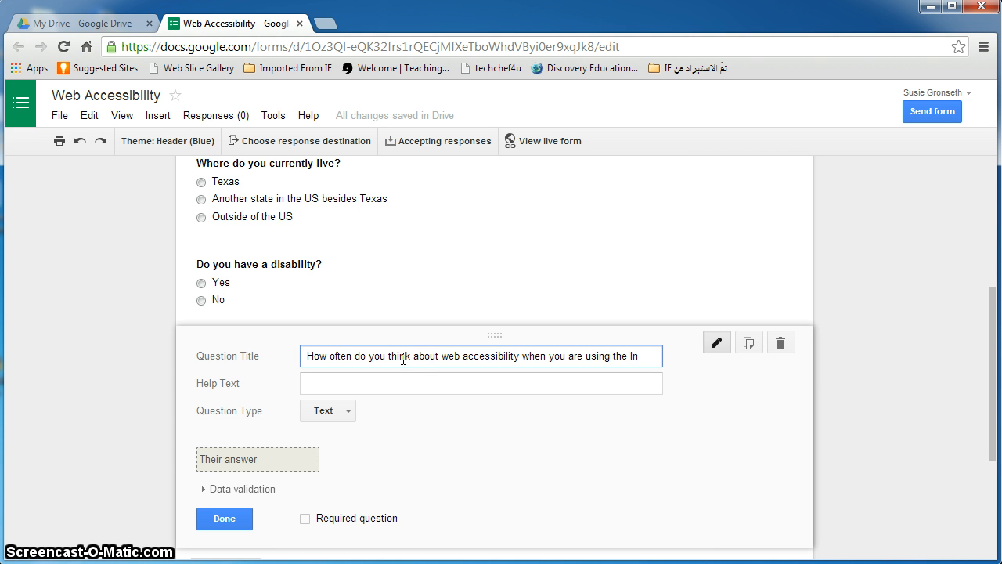
text(ternet?)
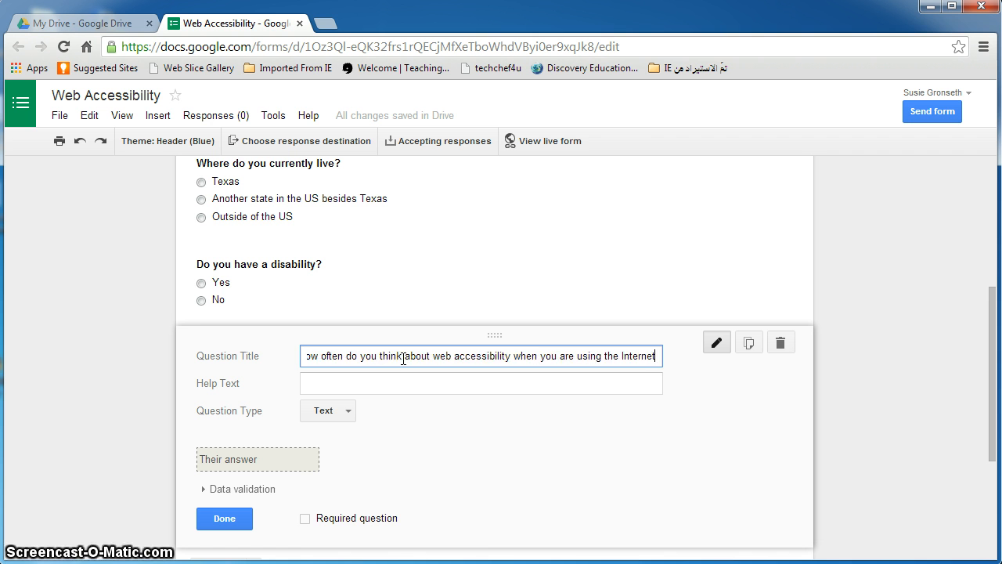
click(329, 415)
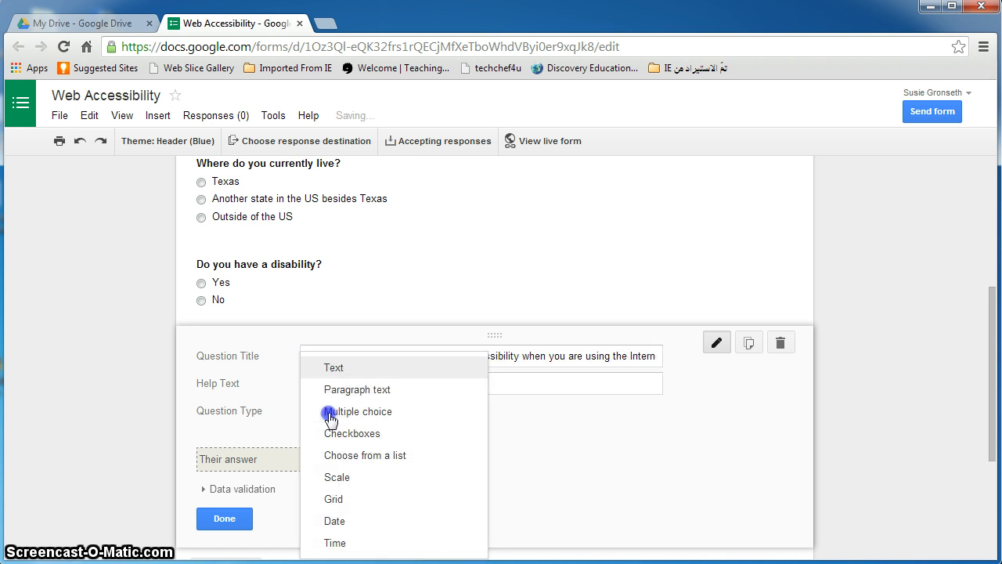
click(337, 478)
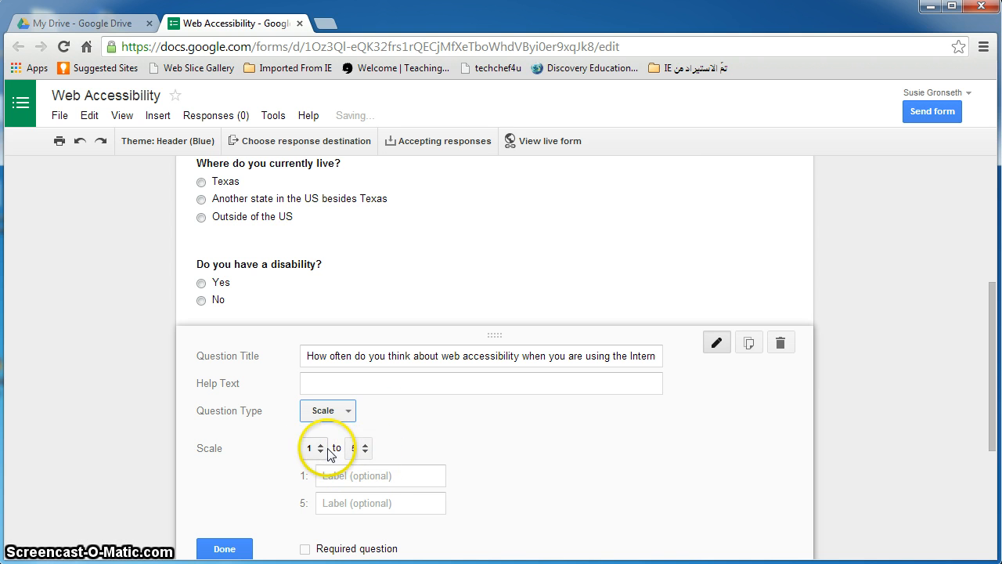
click(356, 477)
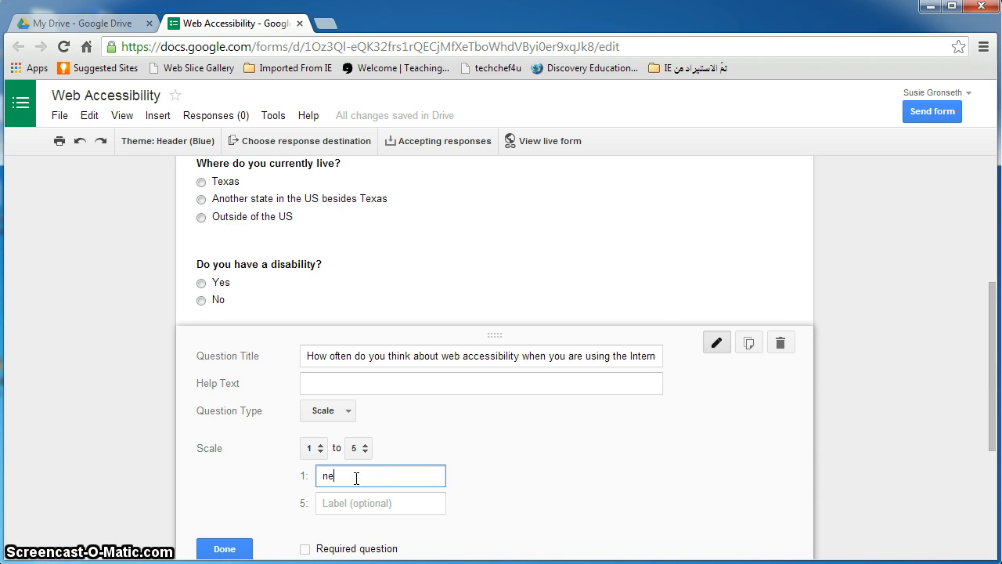
text(Never)
click(357, 505)
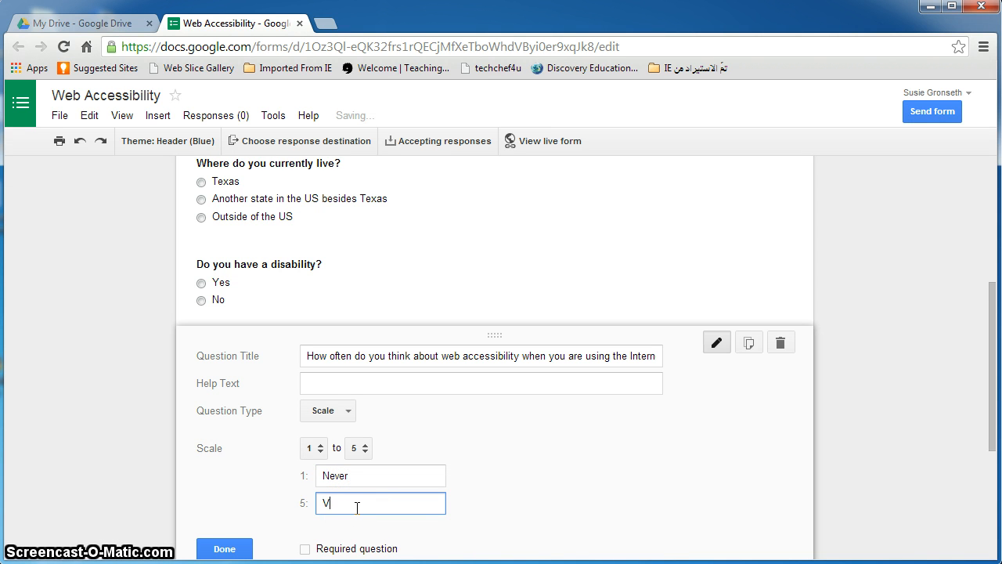
text(Very often)
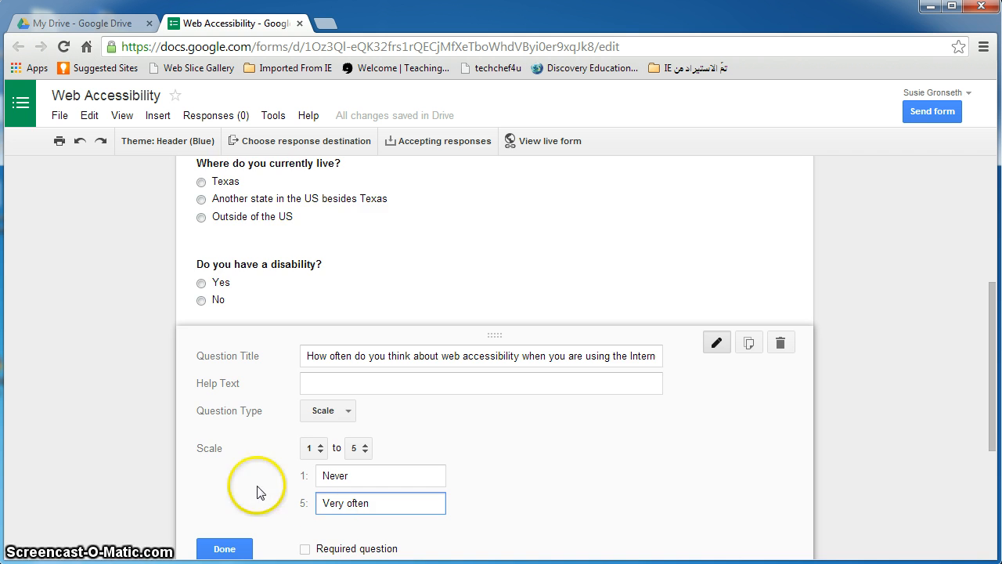
scroll(258, 487, down, 2)
click(229, 394)
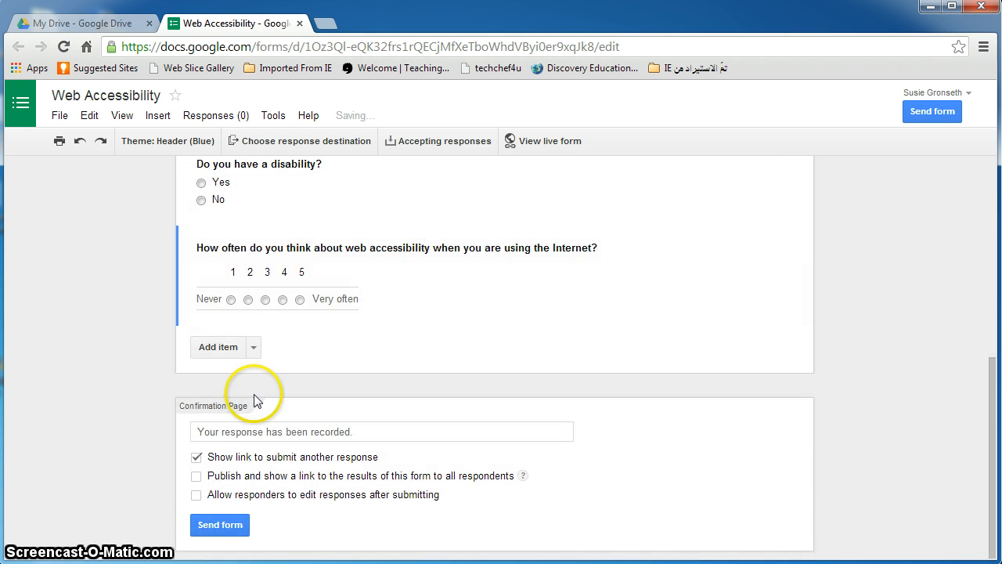
Add a 1–5 Scale question on web accessibility for people with disabilities, labelled Mostly inaccessible / Mostly accessible
click(217, 347)
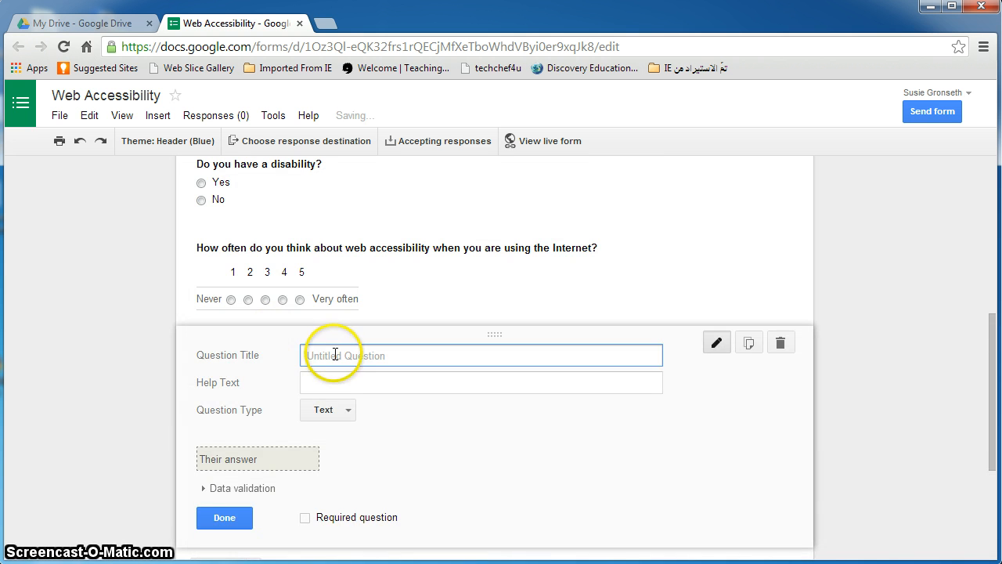
text(How accessible)
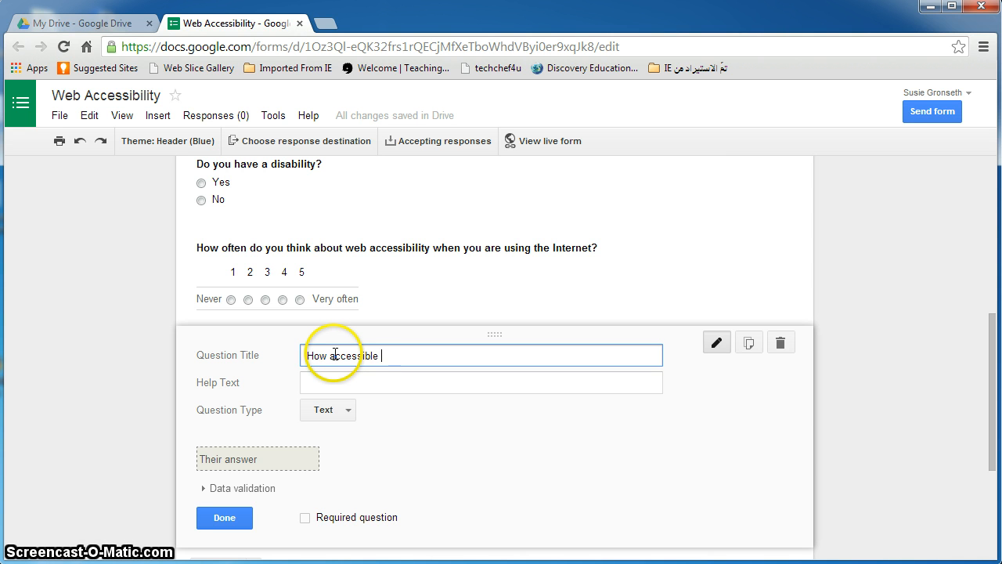
text( do you think the web in gener)
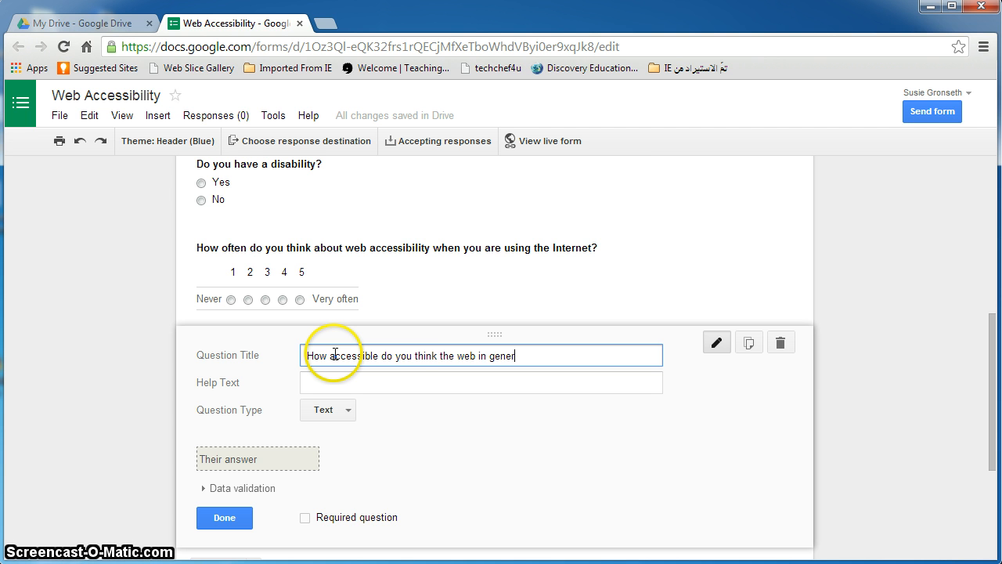
text(al is to individuals with)
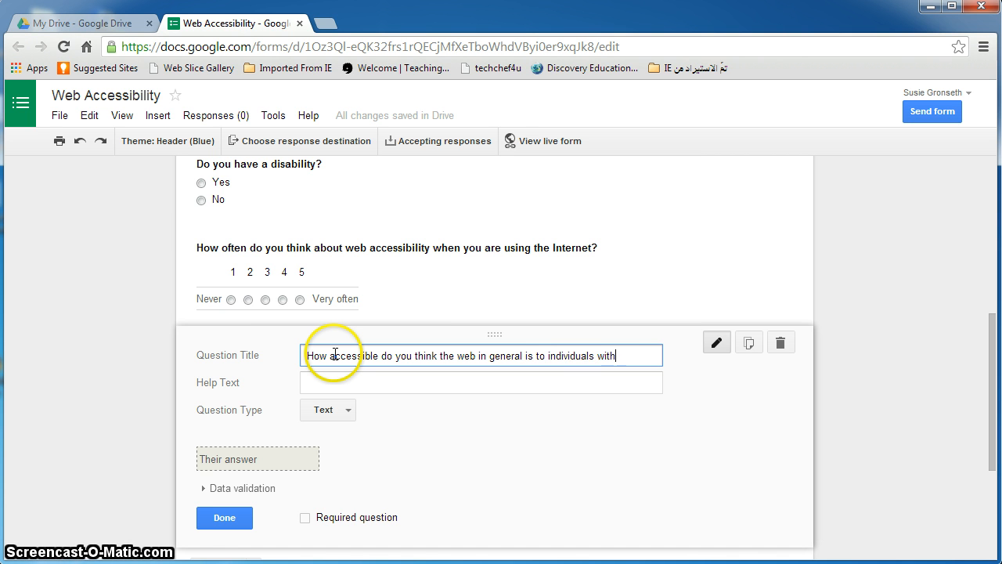
text(ities?)
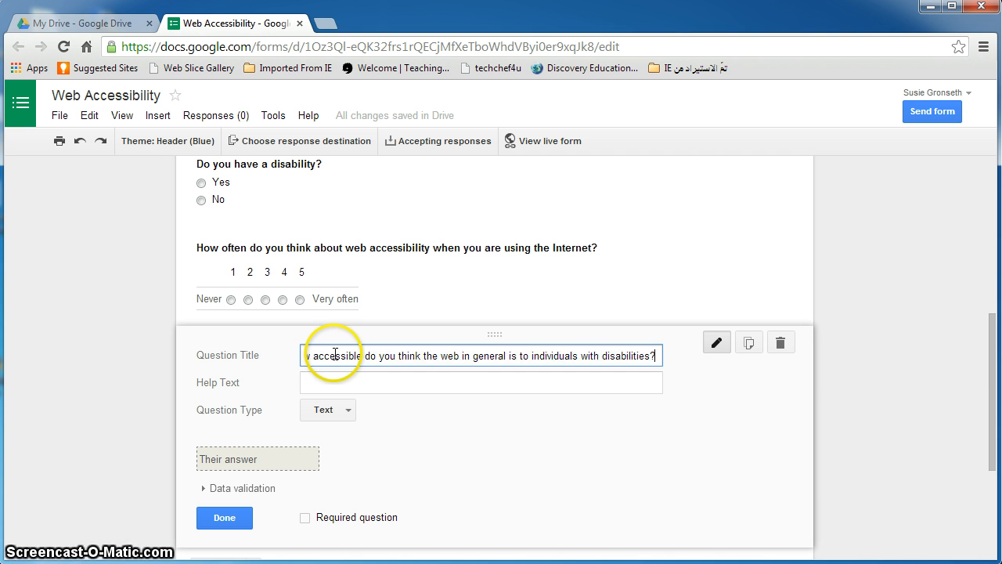
click(330, 409)
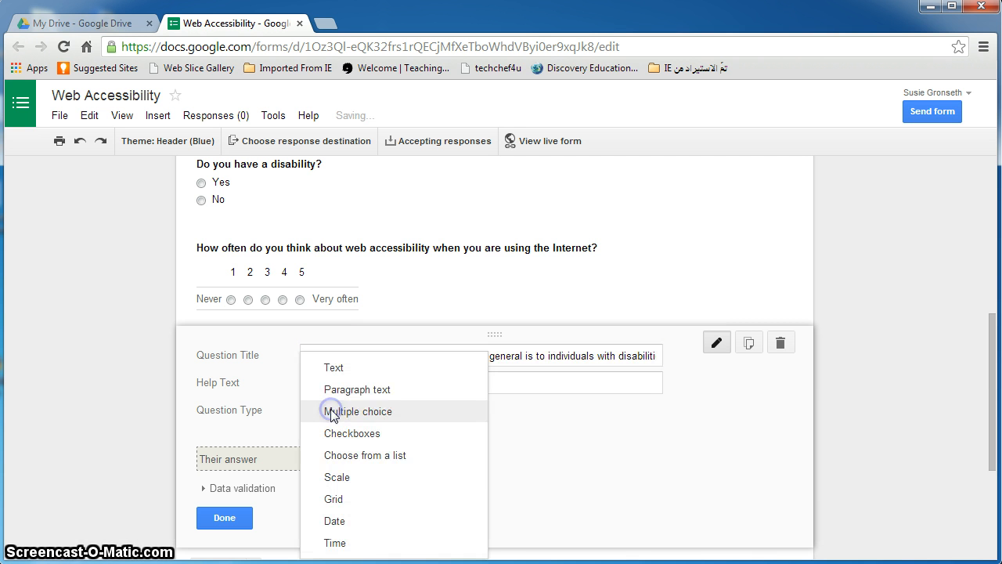
click(337, 476)
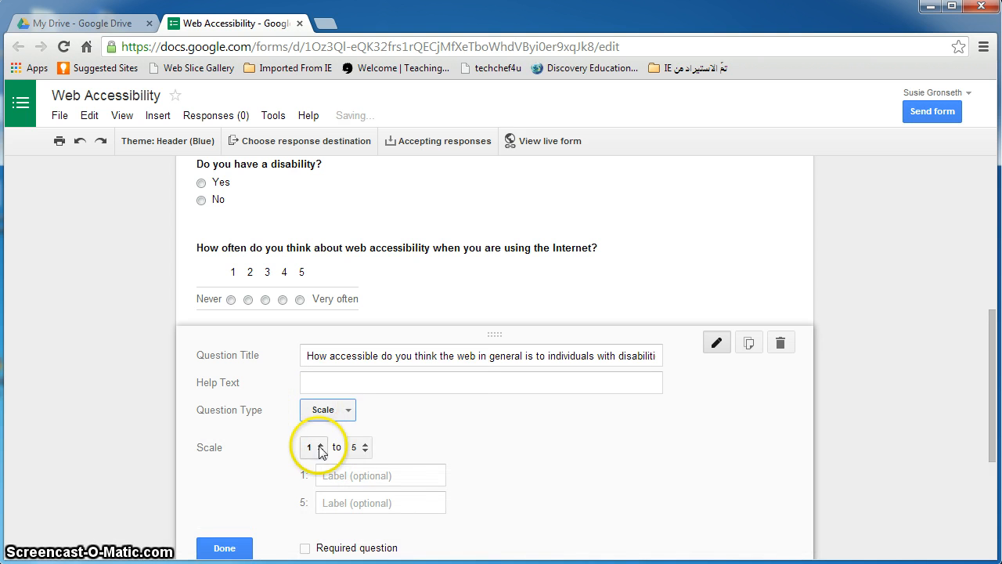
click(352, 473)
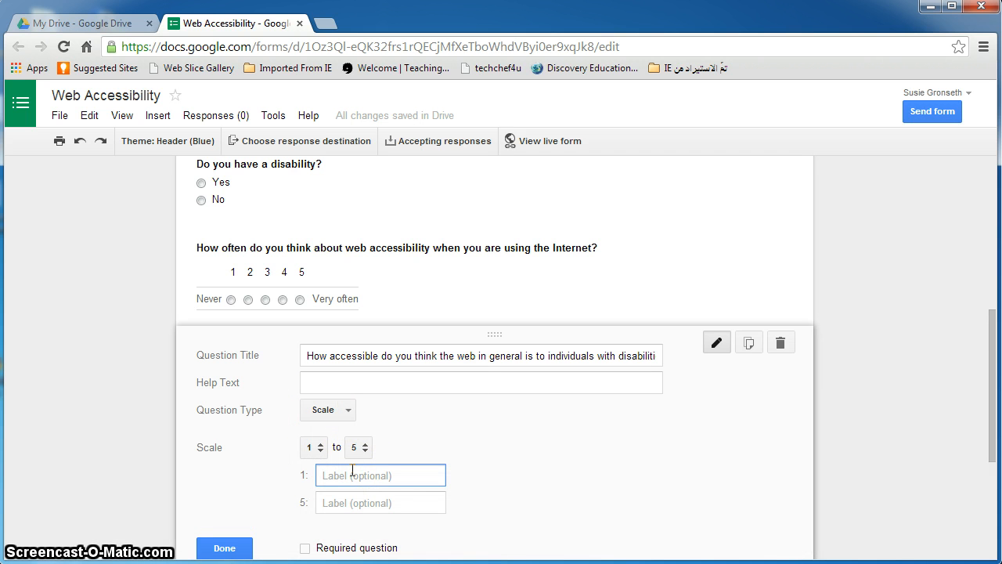
text(Mostly-inaccessible)
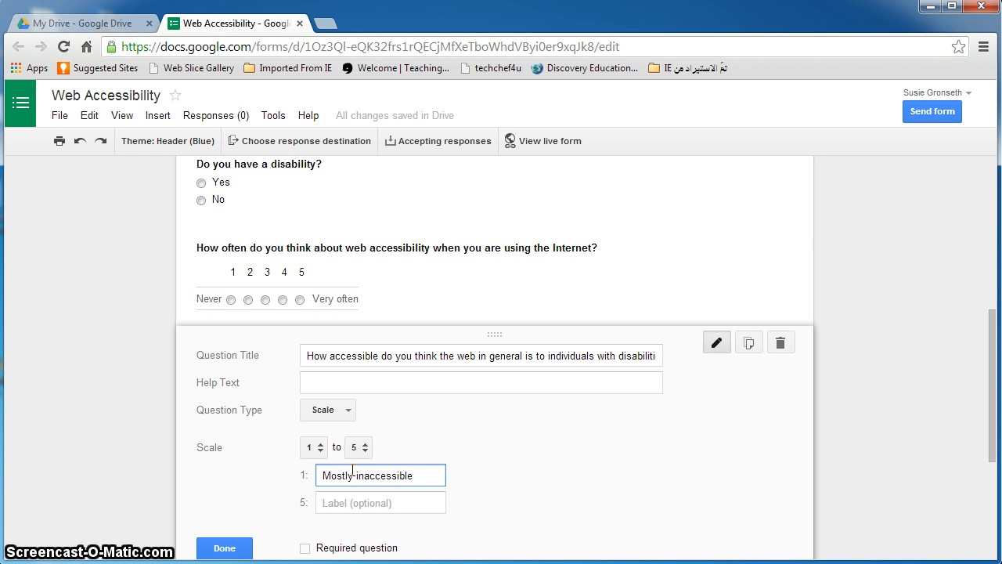
click(358, 503)
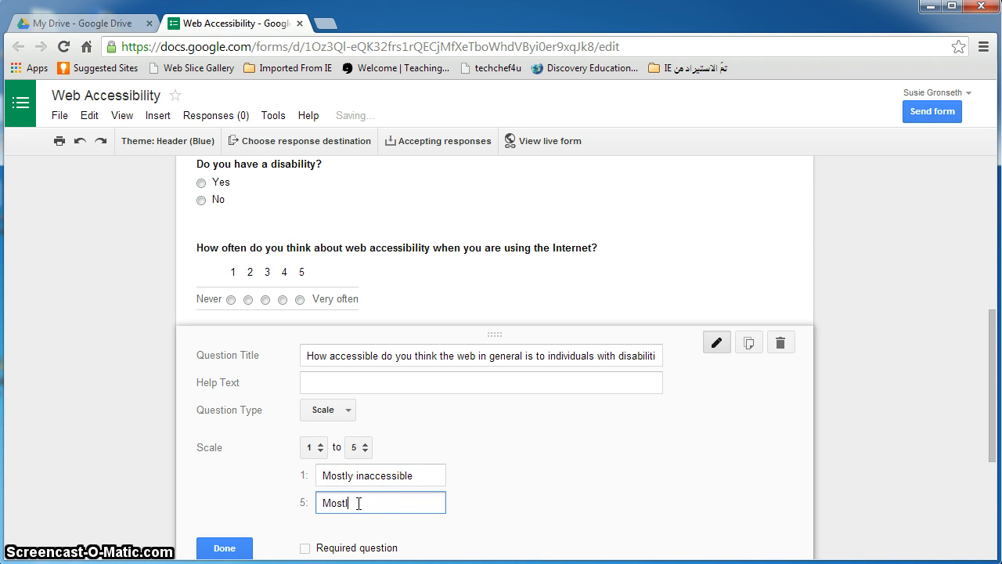
text(Mostly accessible)
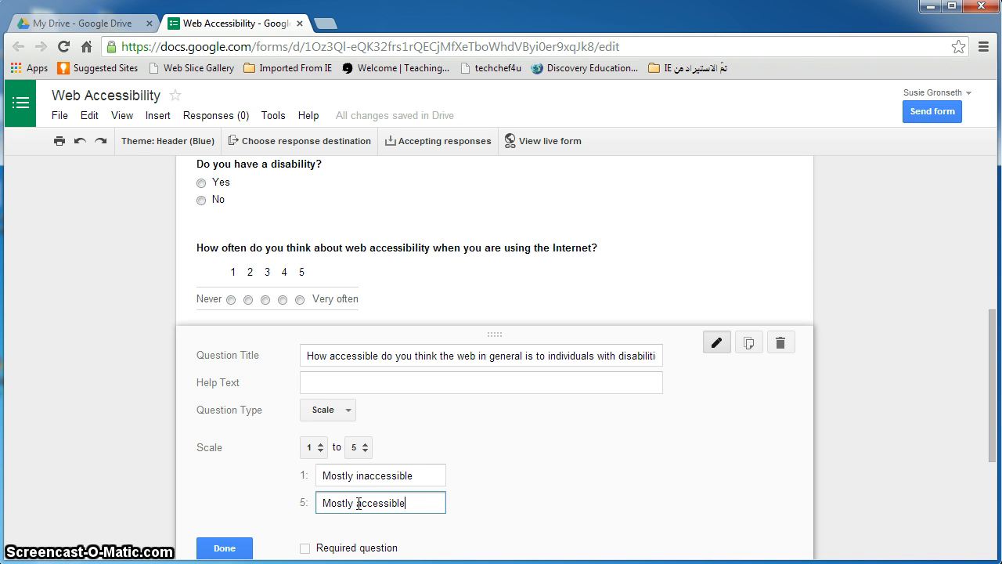
click(239, 545)
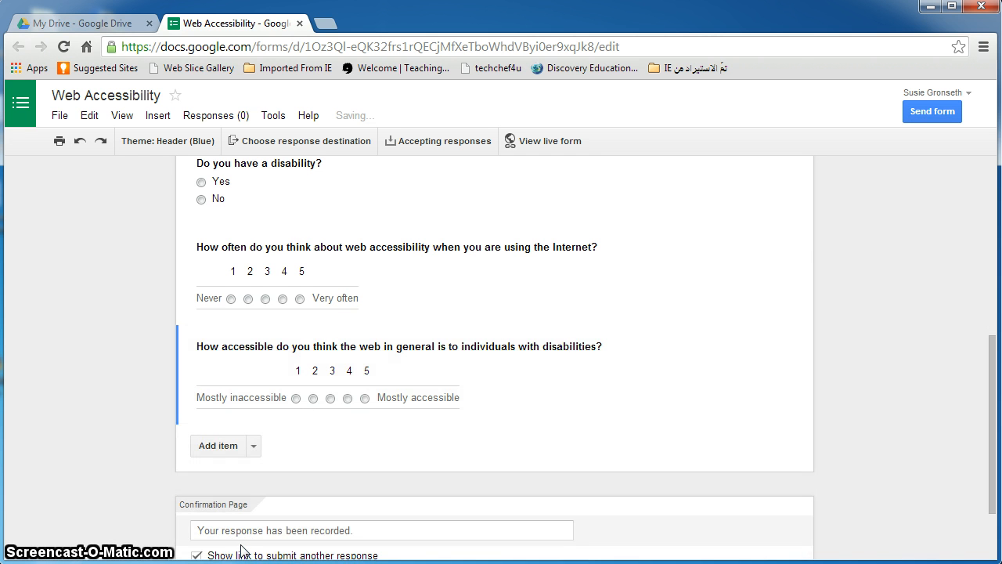
Add a Paragraph text question: 'Describe a time when you found a website to not be accessible.'
click(212, 445)
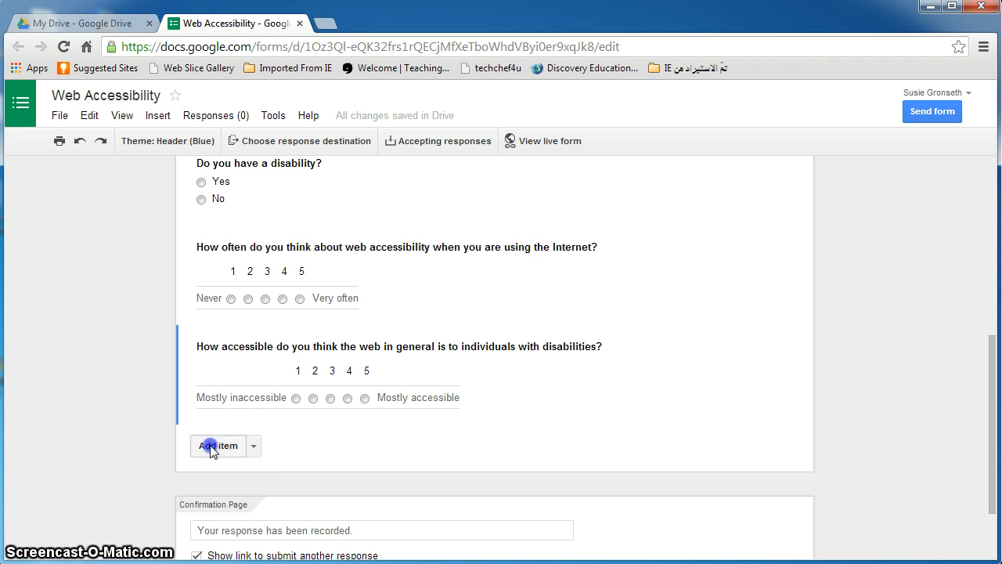
click(337, 457)
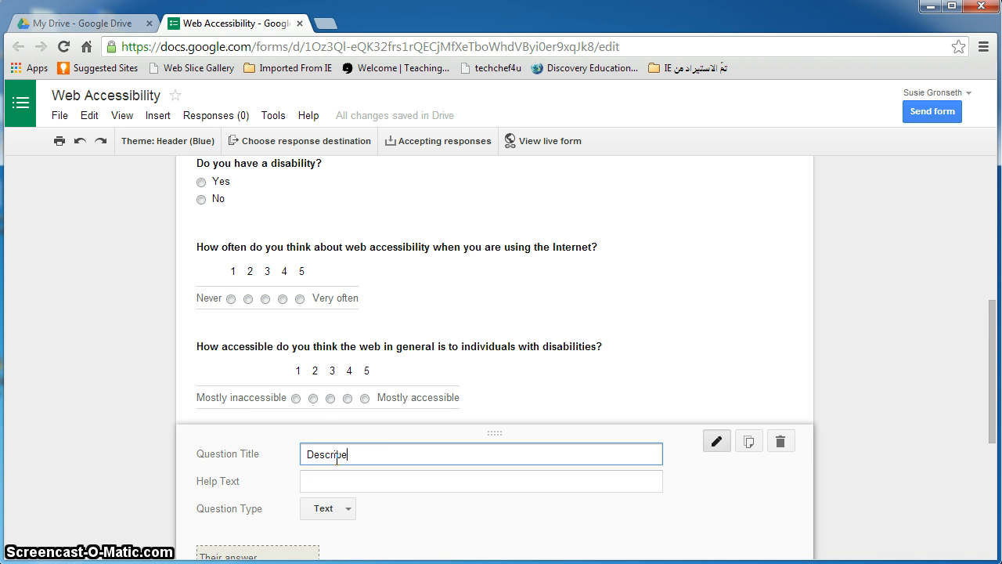
text(Describe a time when you found a website to not be accesi)
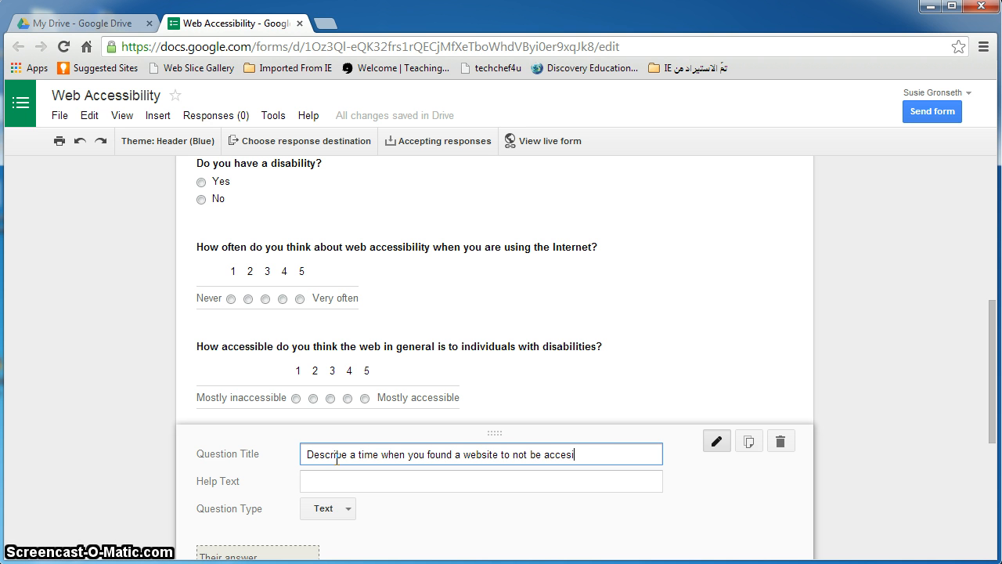
key(BackSpace)
text(sible.)
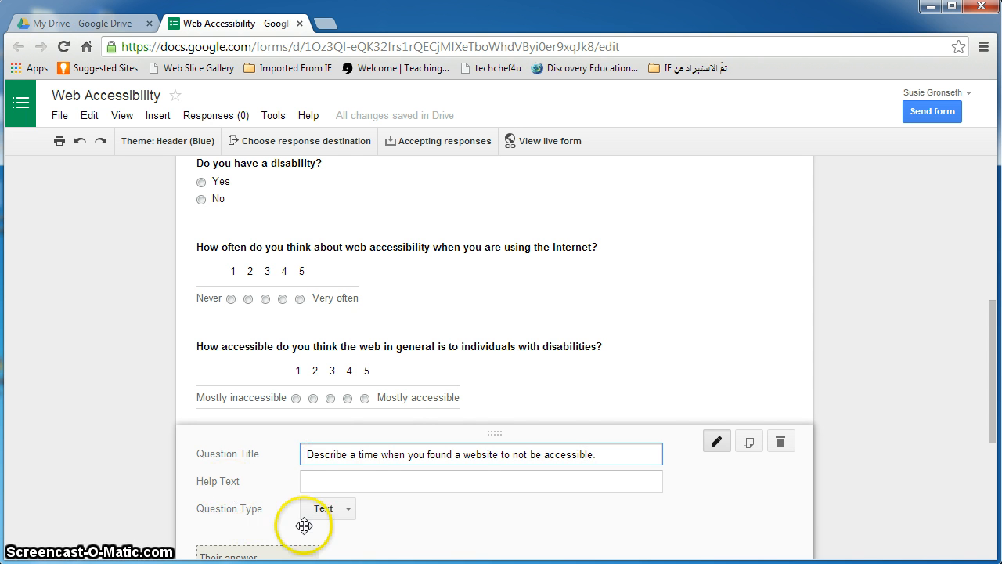
click(315, 510)
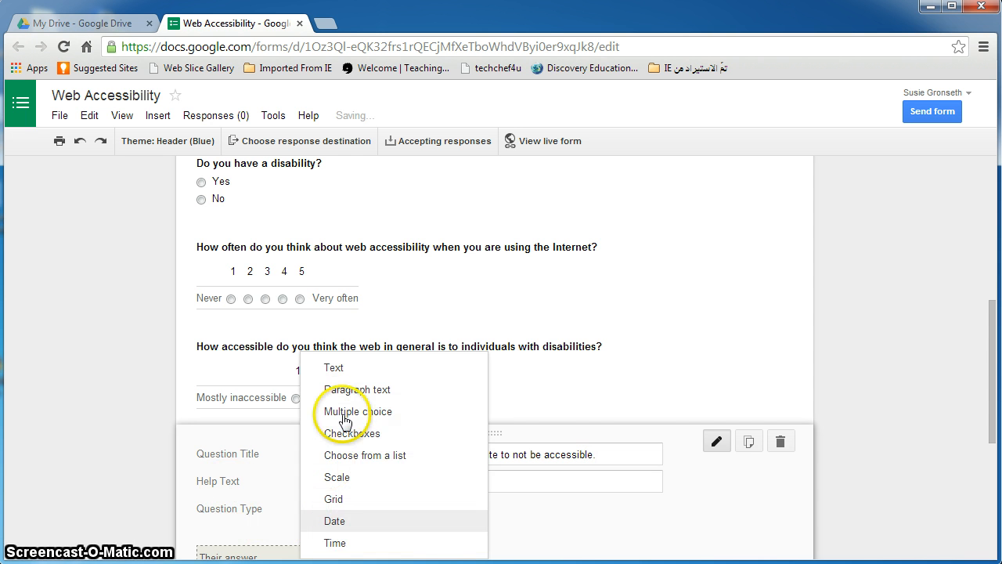
click(353, 386)
scroll(354, 416, down, 1)
scroll(353, 415, down, 2)
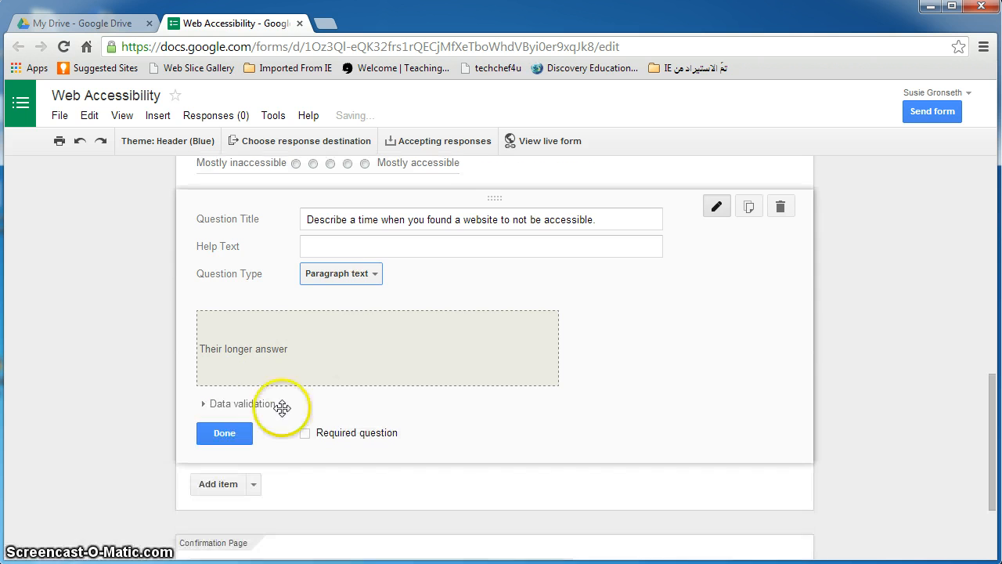
click(244, 435)
Drag the 'How accessible do you think…' question card up above the 'How often…' question
scroll(385, 338, up, 9)
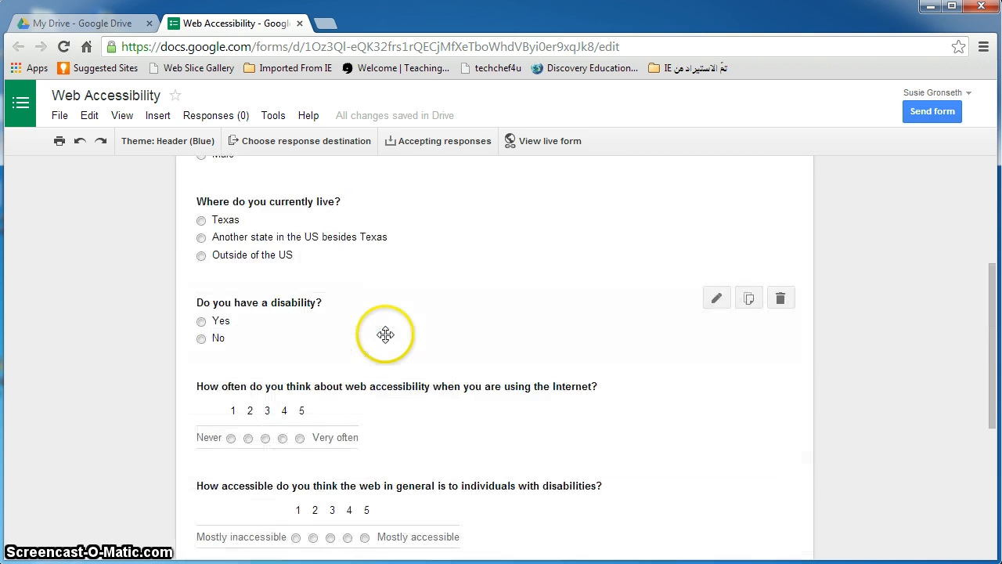
scroll(386, 334, down, 1)
scroll(385, 334, down, 2)
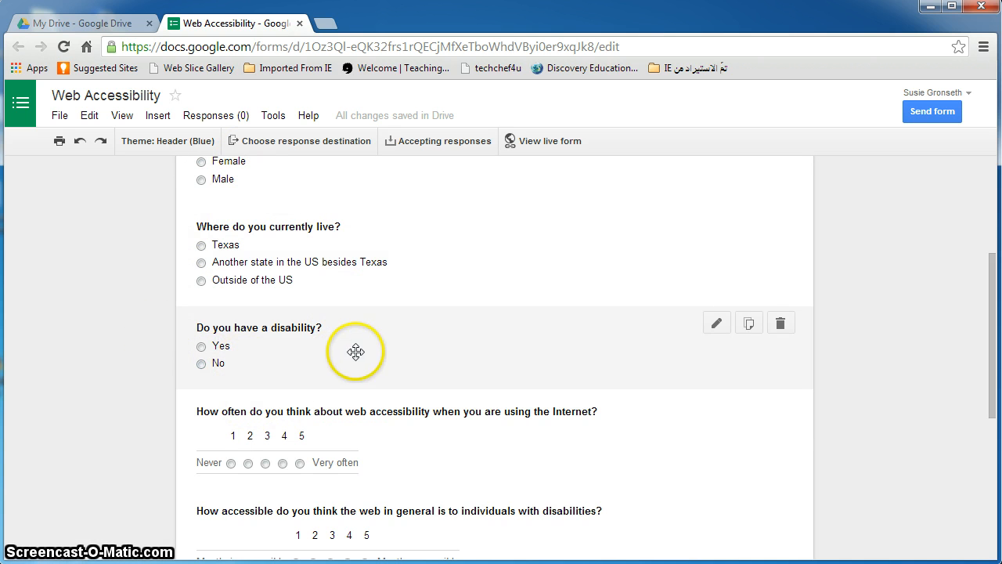
scroll(356, 351, down, 2)
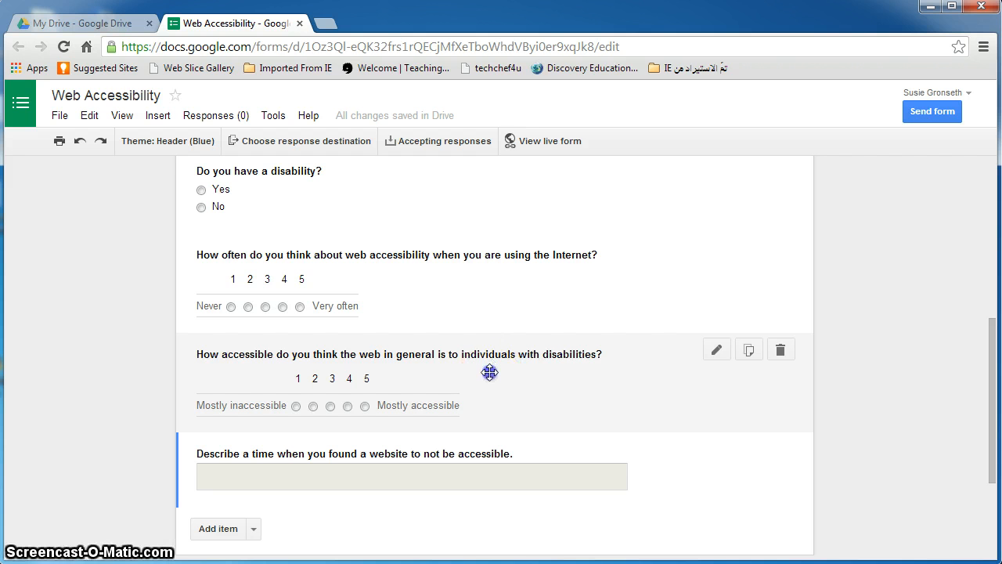
drag(489, 366, 491, 275)
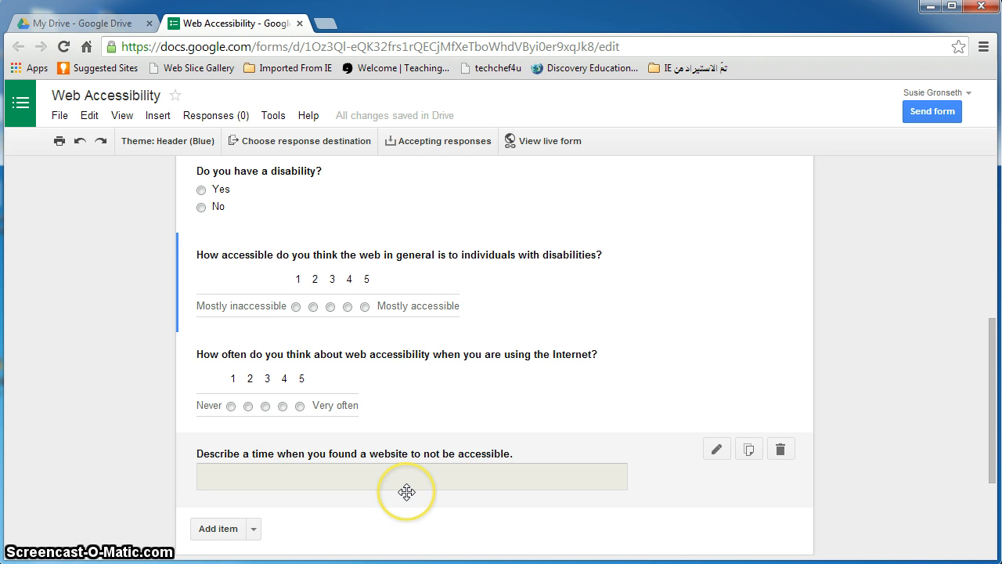
scroll(406, 491, down, 3)
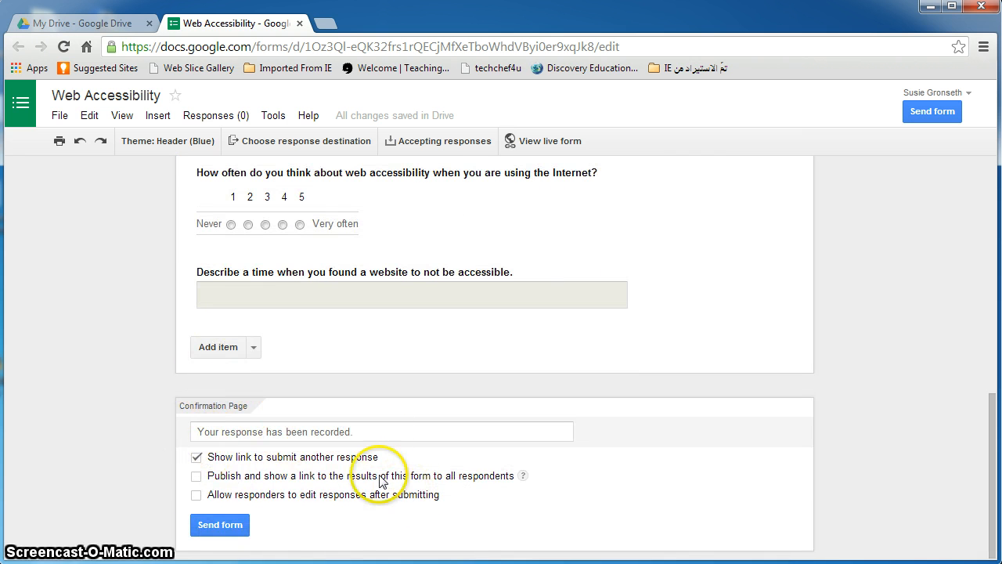
Replace the default confirmation message with 'Thank you! Your responses have been submitted.'
triple_click(274, 430)
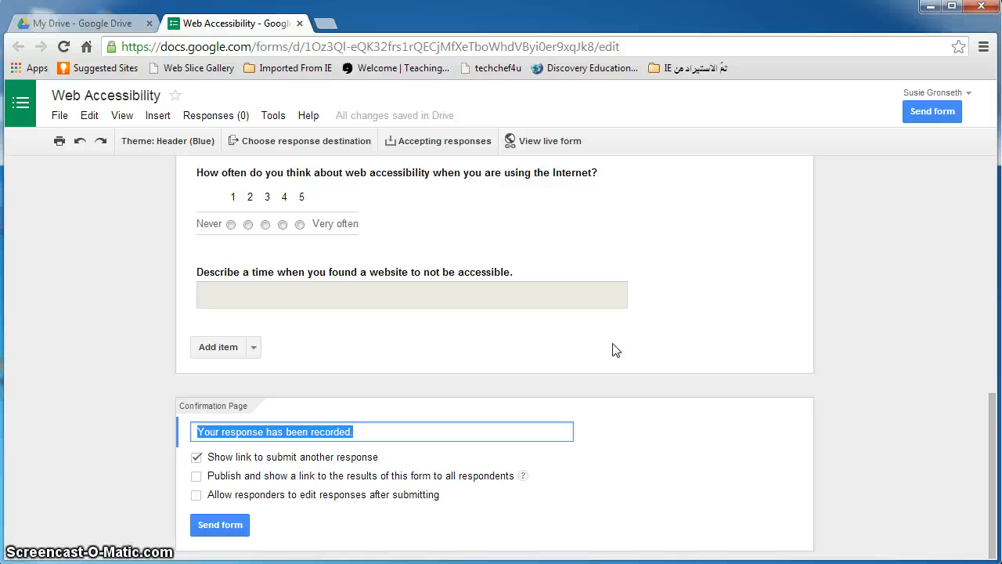
text(Thank you!)
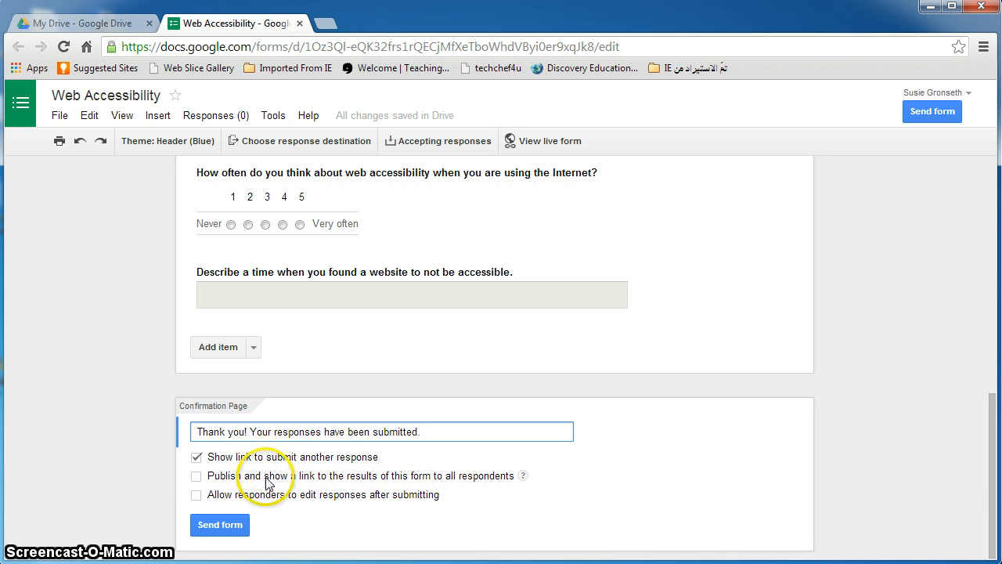
scroll(267, 470, up, 1)
scroll(268, 470, up, 10)
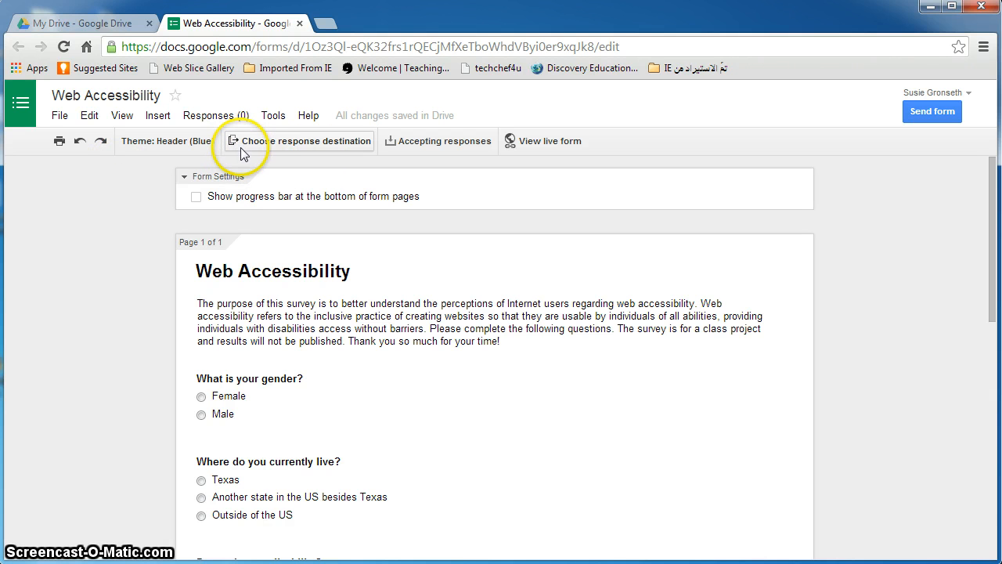
Send responses to a new spreadsheet named 'Web Accessibility (Responses)'
click(316, 145)
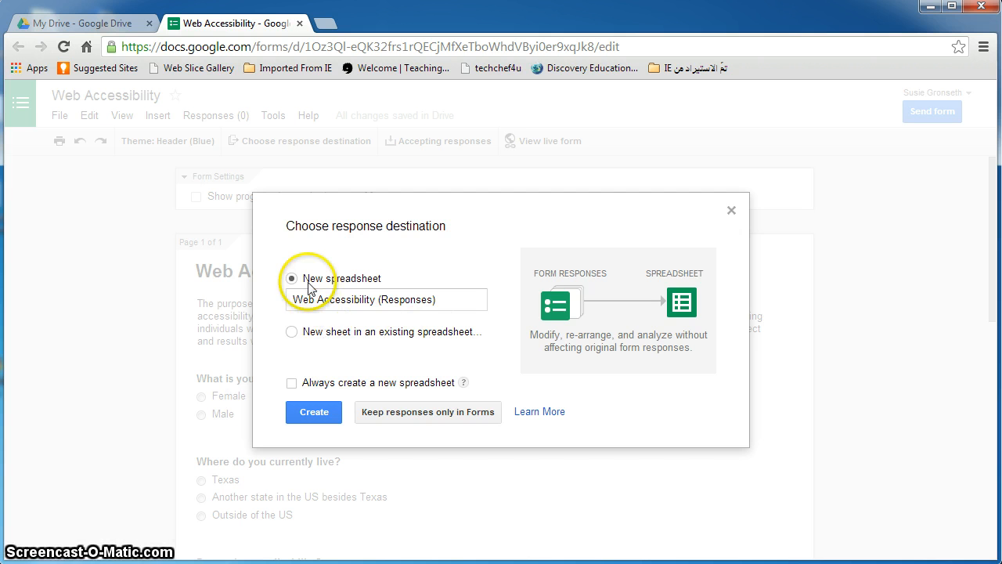
click(306, 410)
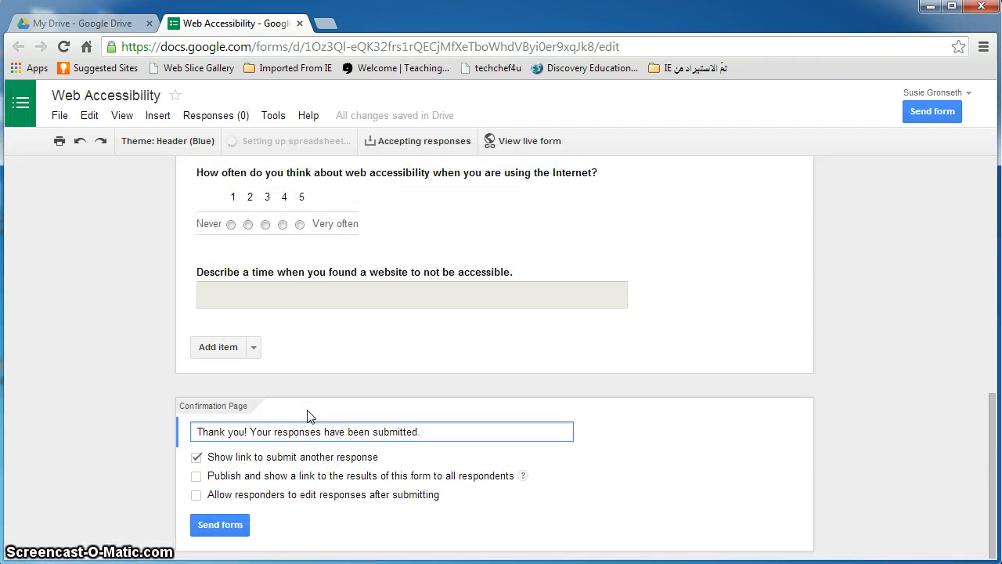
click(107, 29)
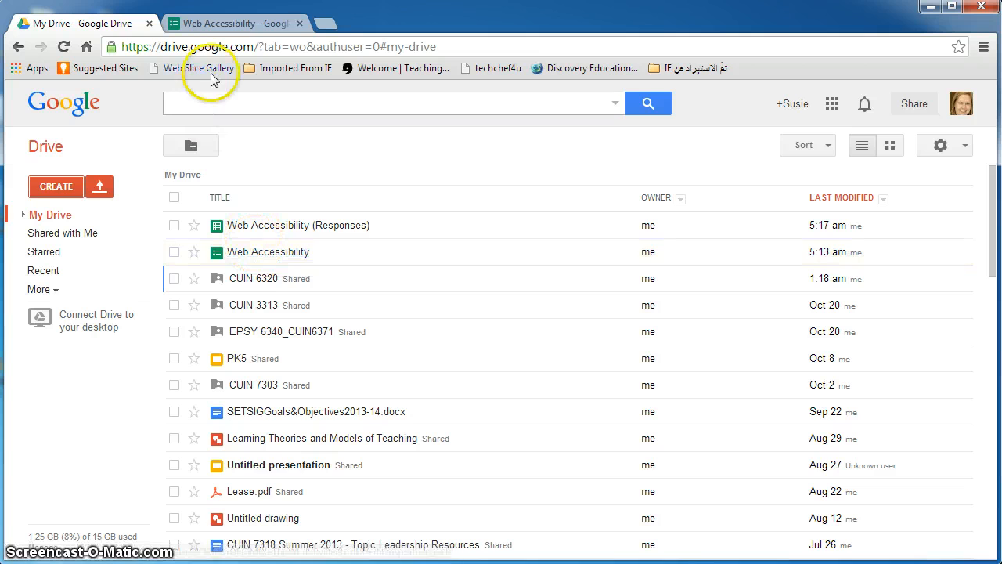
click(235, 21)
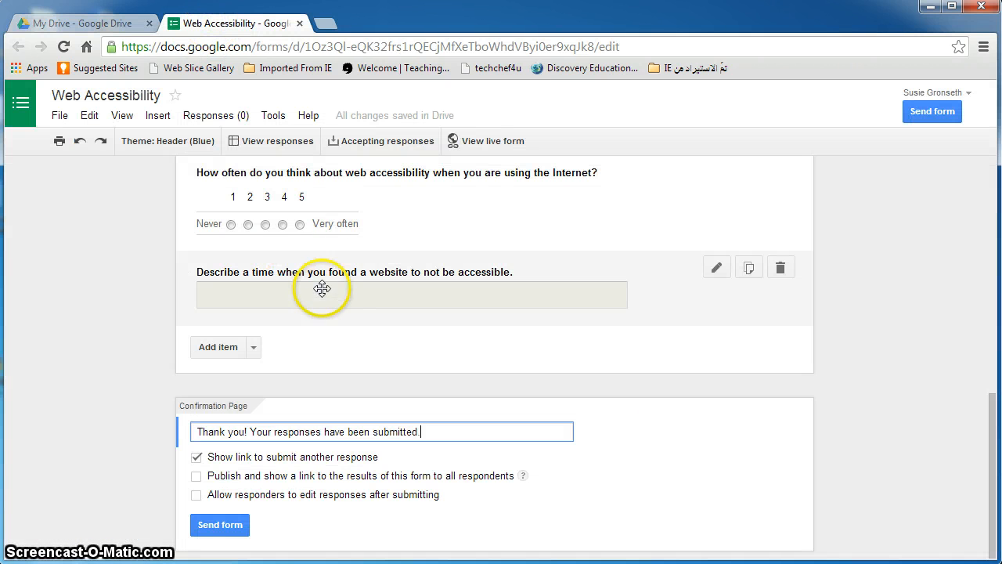
Turn response collection off and back on so the form is accepting responses
click(378, 146)
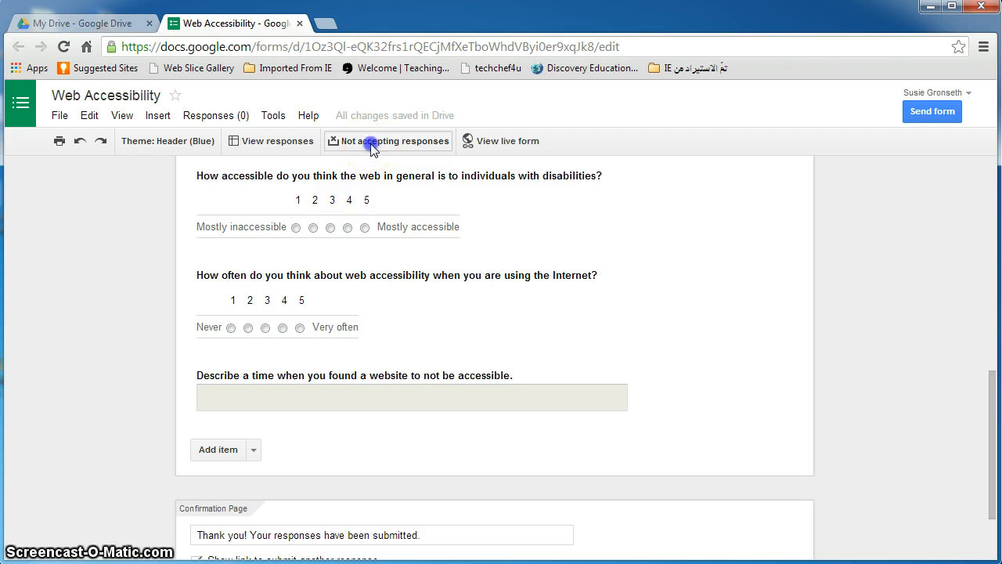
click(372, 149)
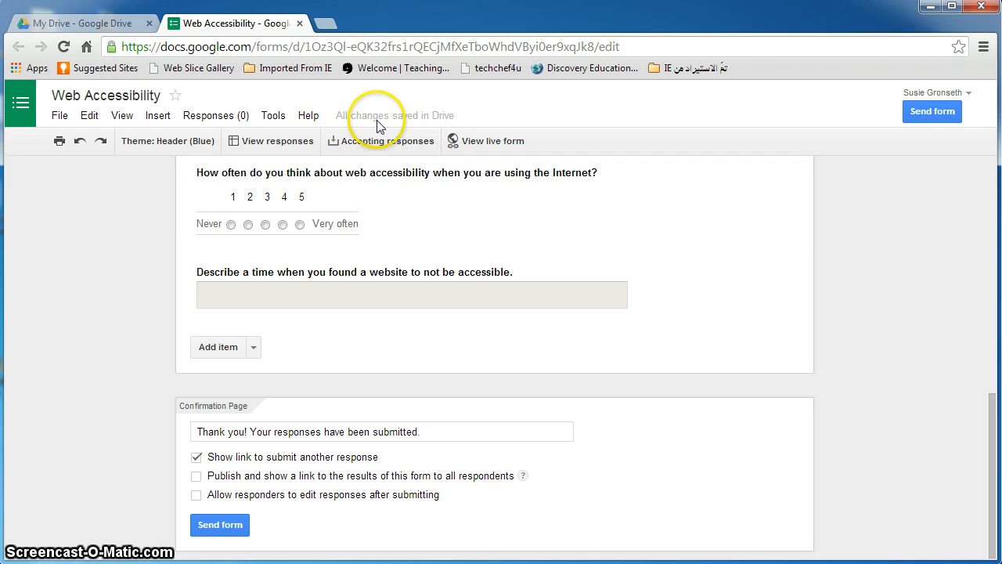
mouse_move(436, 124)
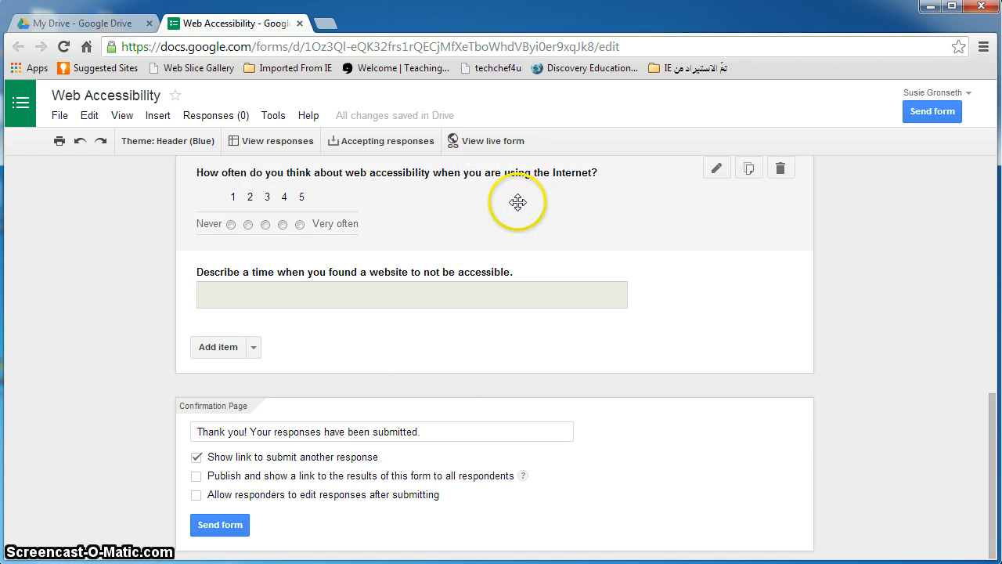
Open the live Web Accessibility survey in a new tab and compare it with the editor
click(480, 141)
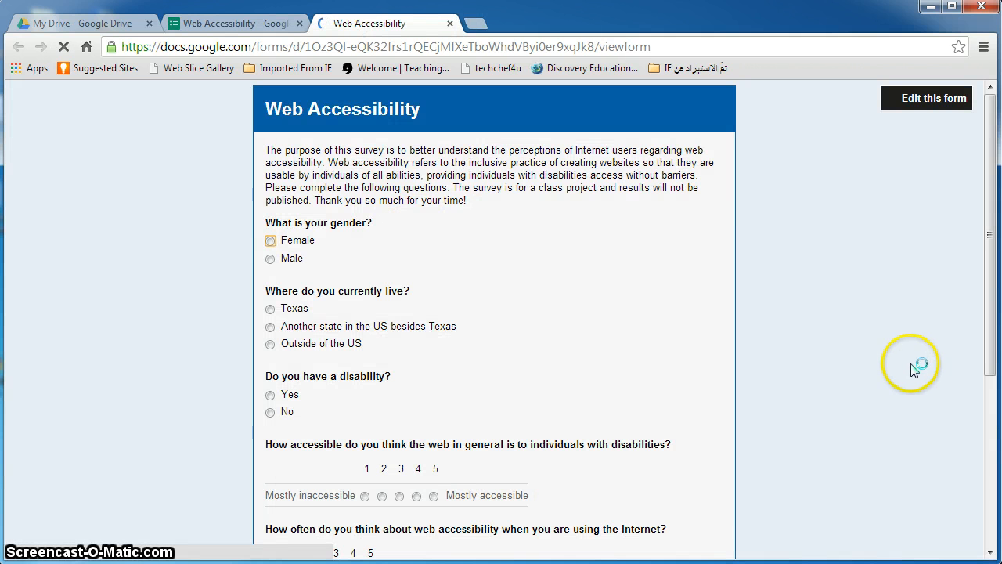
drag(991, 348, 995, 309)
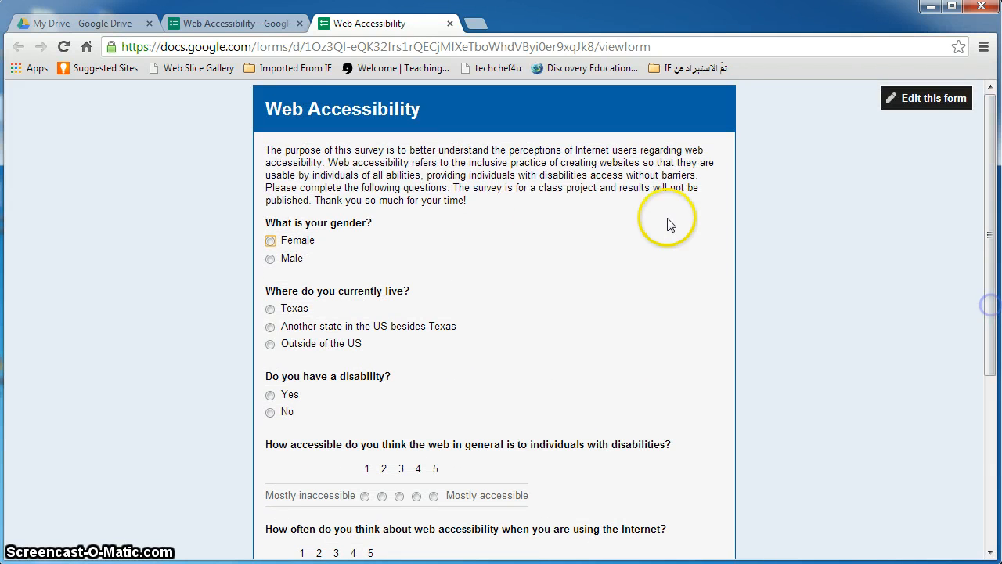
click(250, 23)
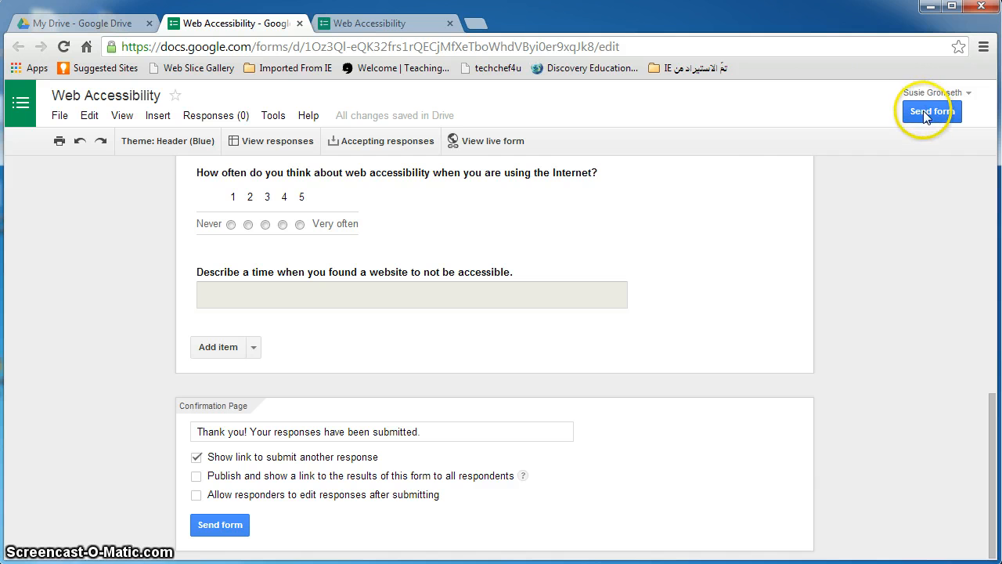
click(368, 23)
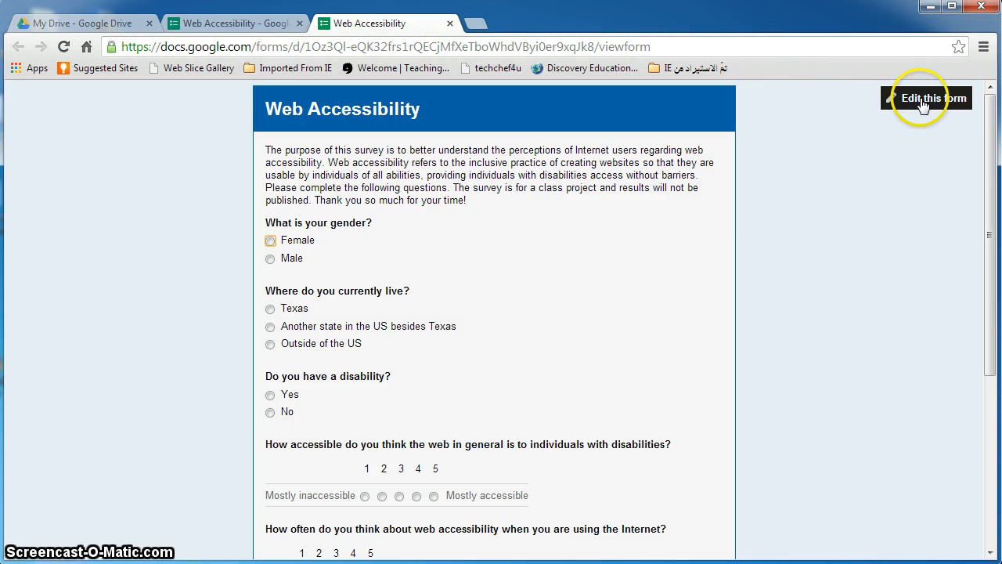
Back in the editor, view the Send form dialog with the shareable link, then close it
click(235, 22)
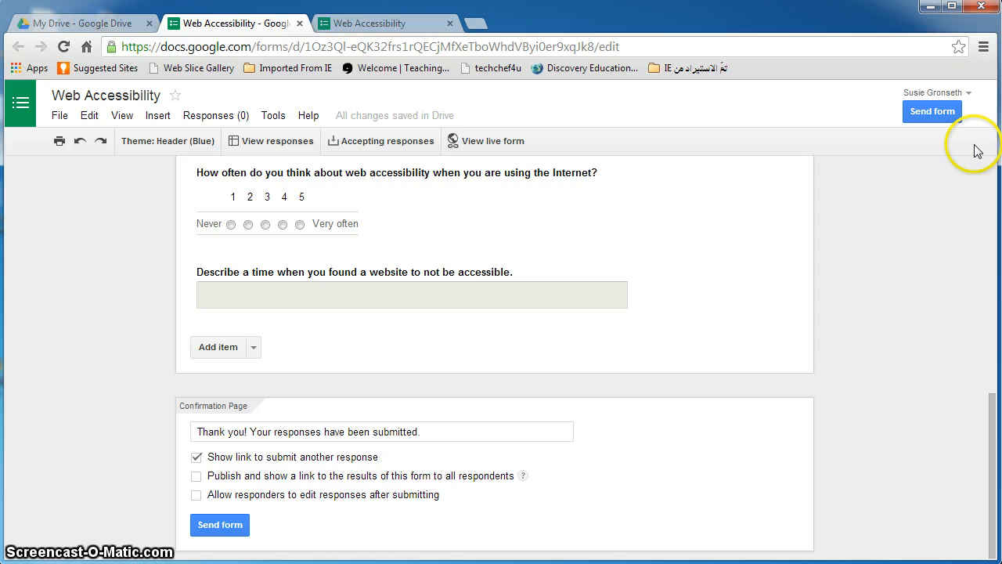
click(923, 114)
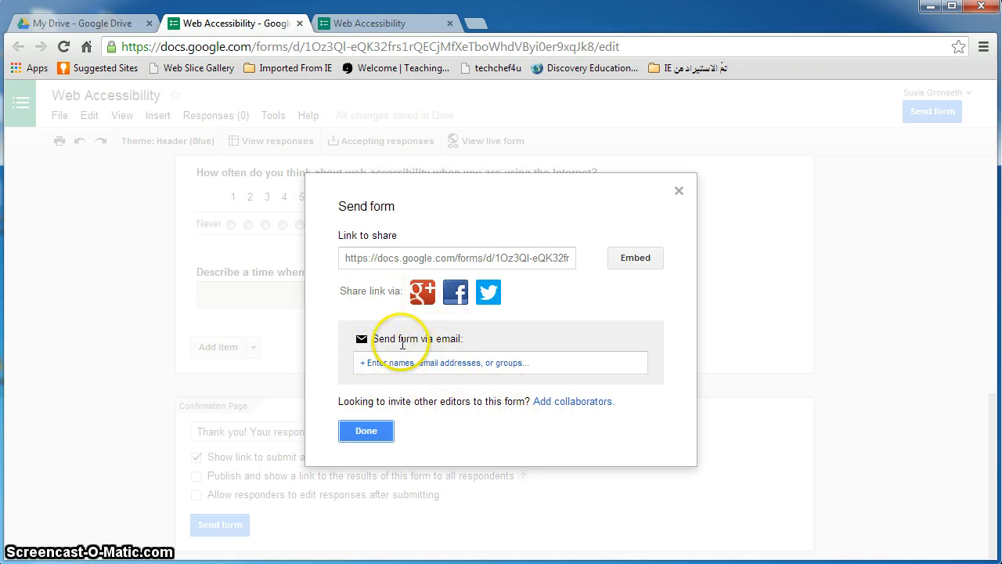
click(362, 435)
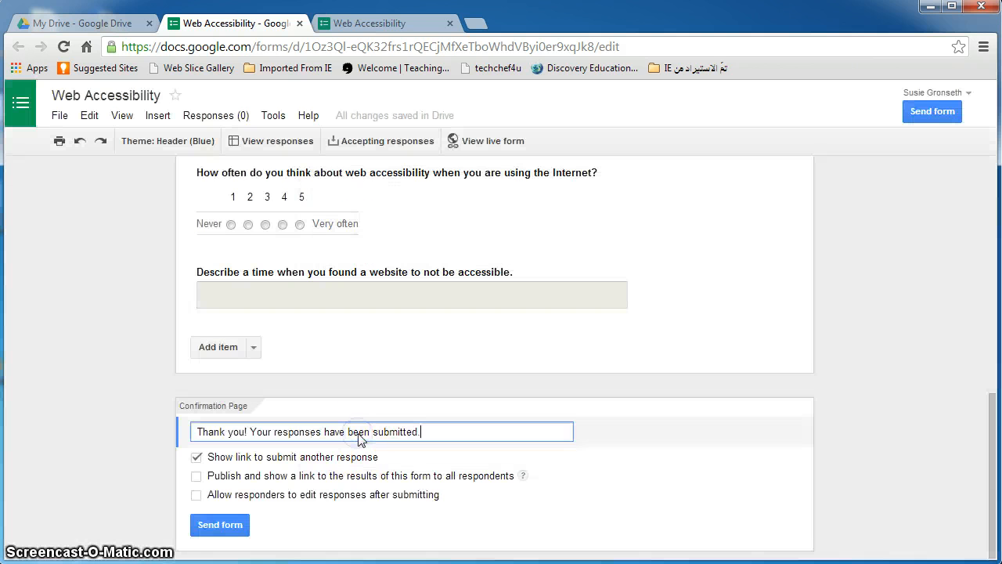
Fill in a test response with No disability, a rating of 4, and the Blackboard mobile story, then submit
click(376, 25)
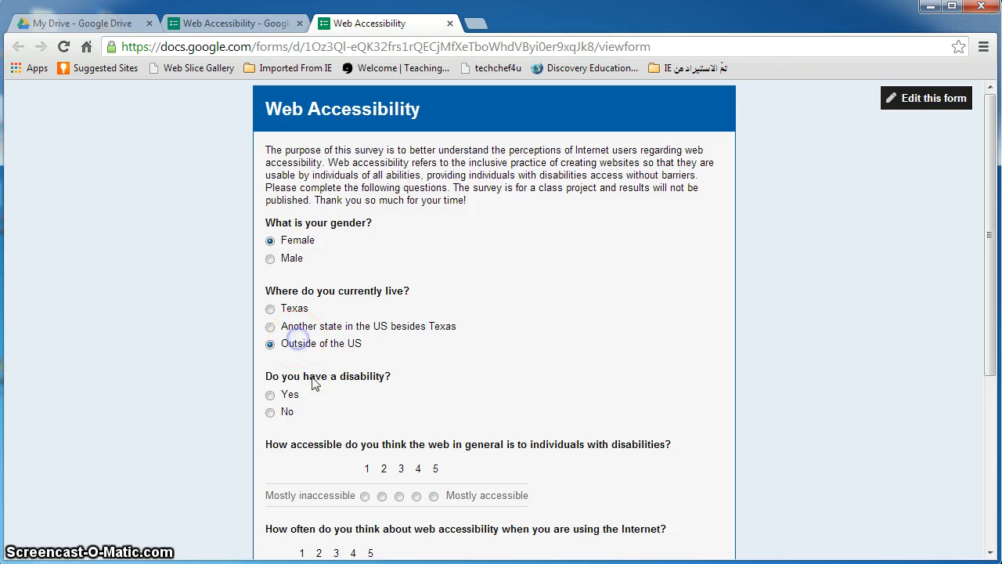
click(288, 410)
scroll(356, 338, down, 3)
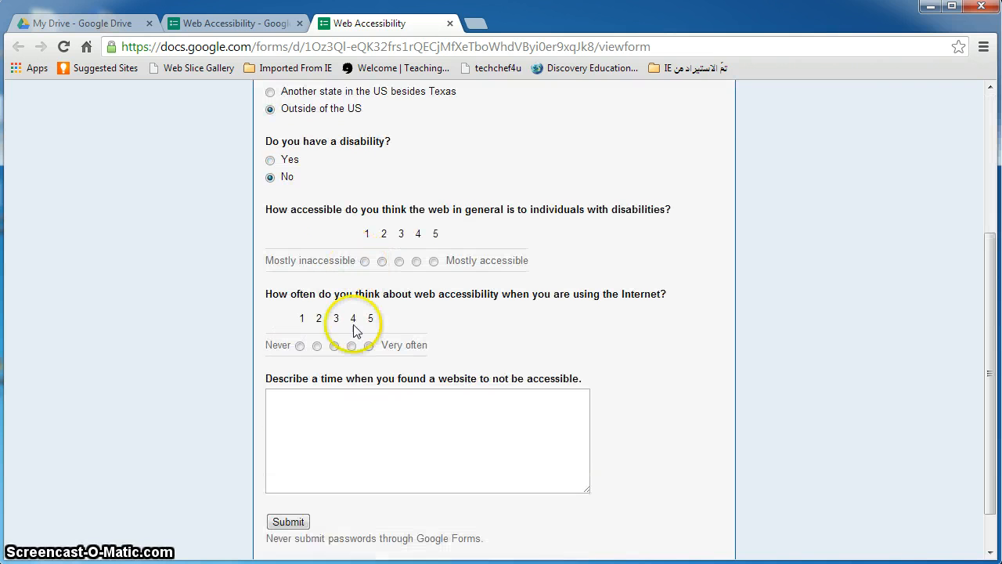
click(416, 261)
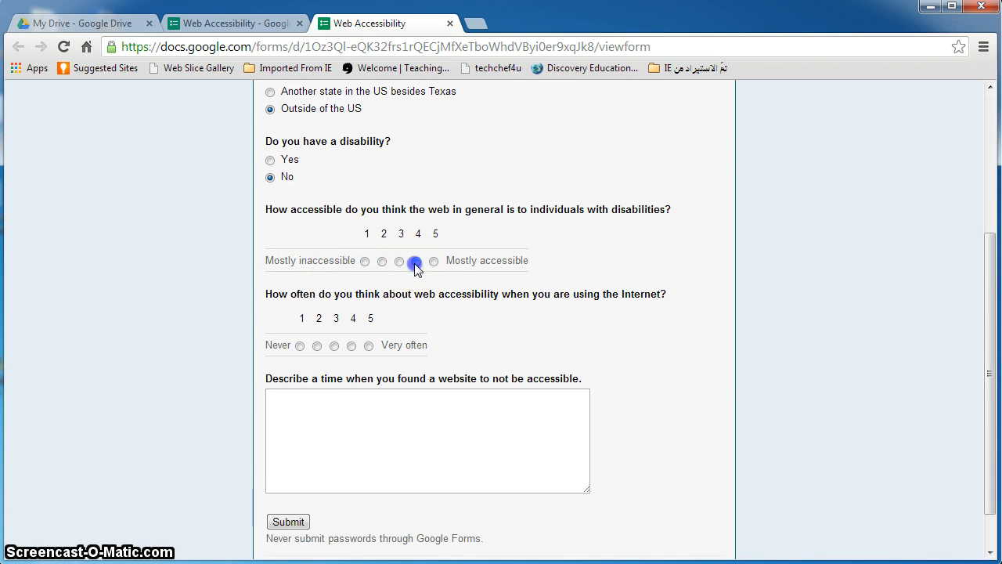
click(368, 346)
scroll(402, 295, down, 1)
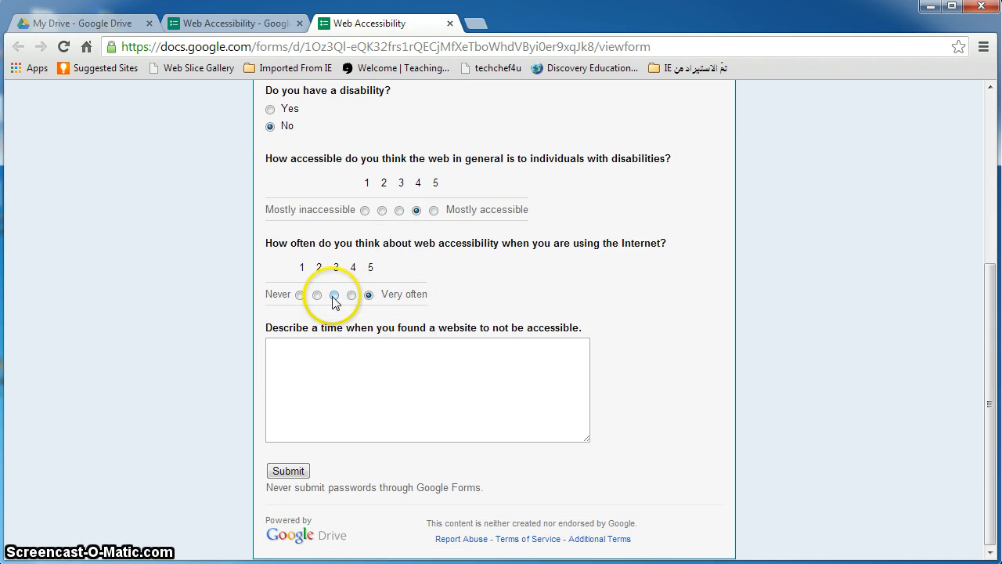
click(374, 352)
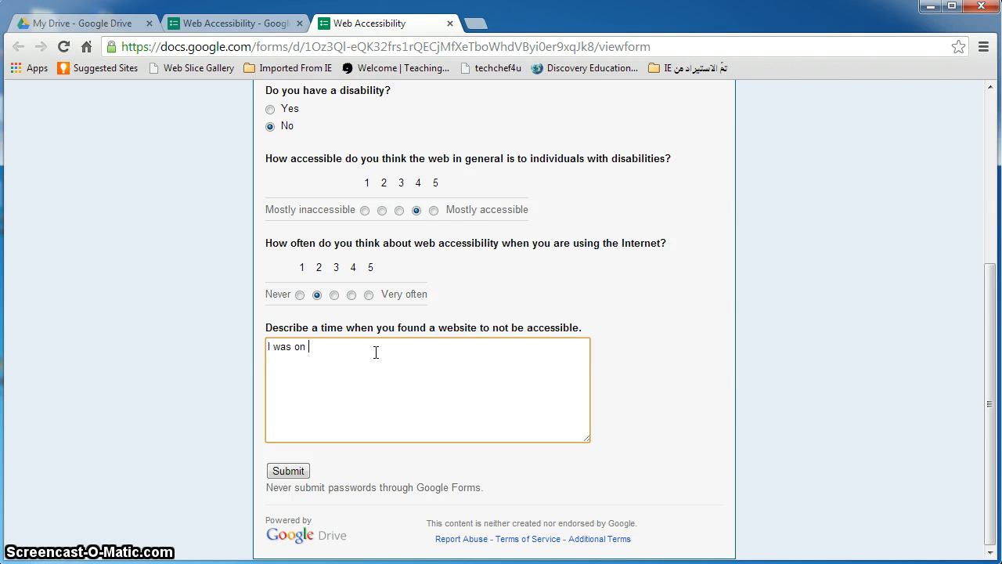
text(obile phone and the Blackboard course site would not)
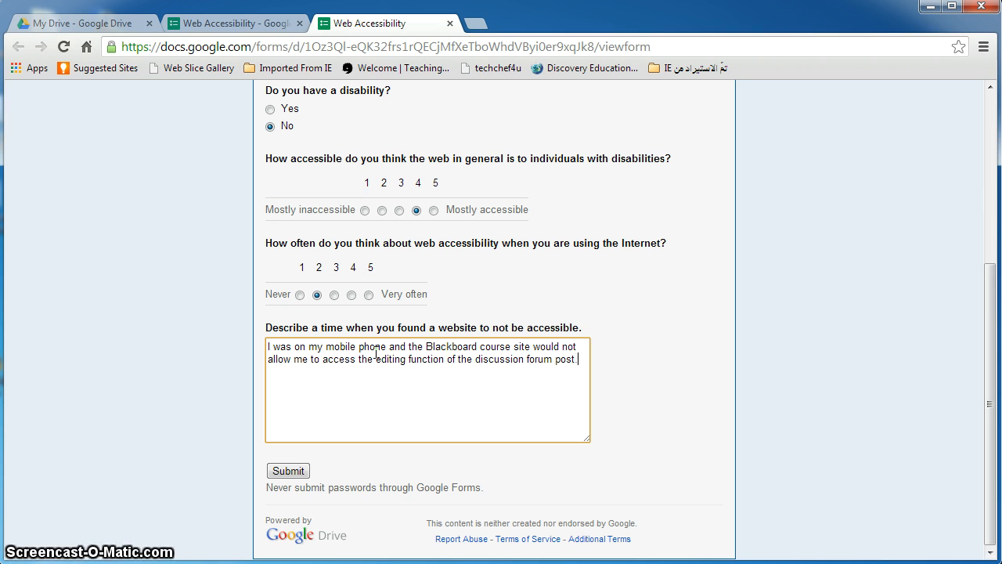
click(289, 471)
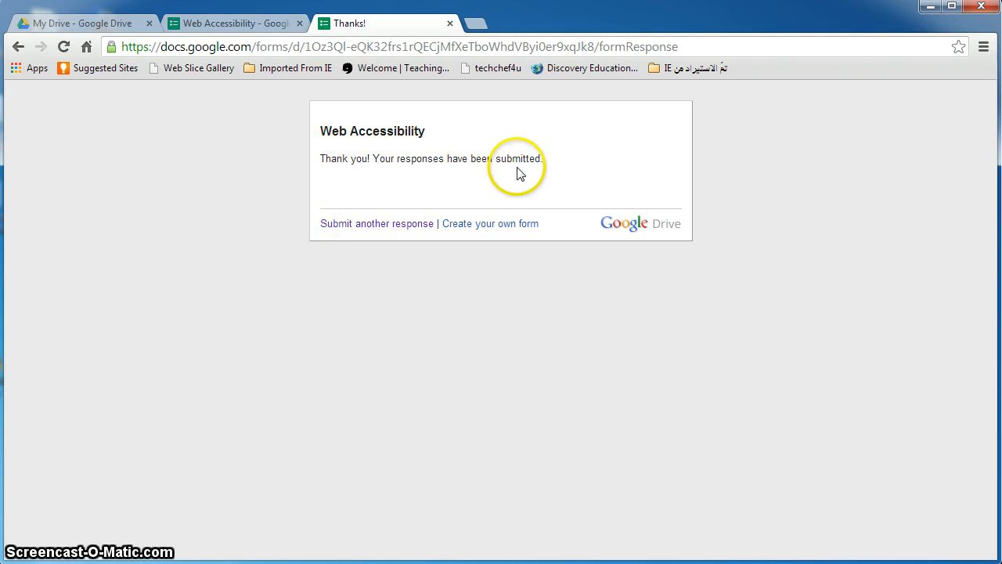
Open the Web Accessibility (Responses) spreadsheet from Drive, then start another form response
click(239, 24)
click(75, 24)
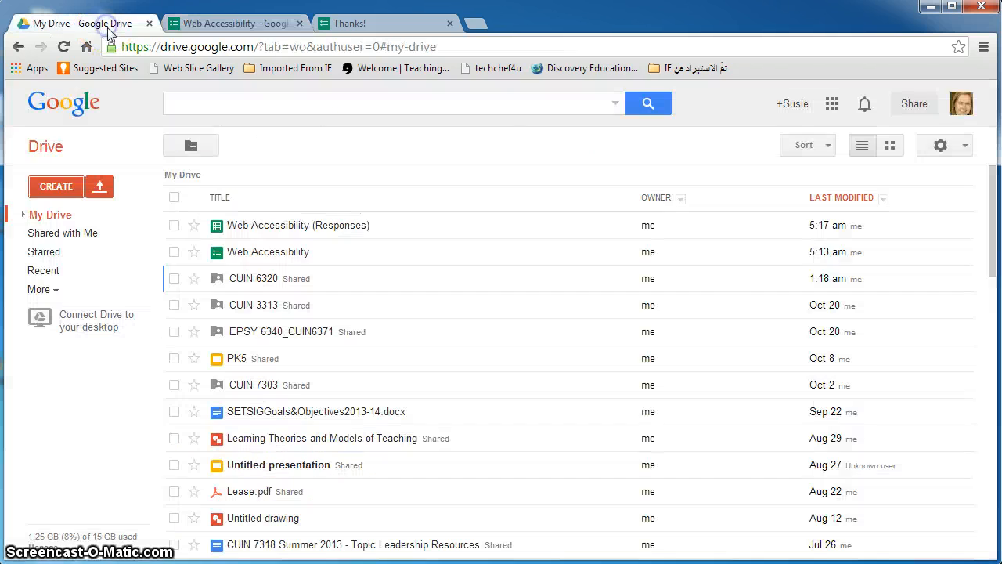
click(264, 227)
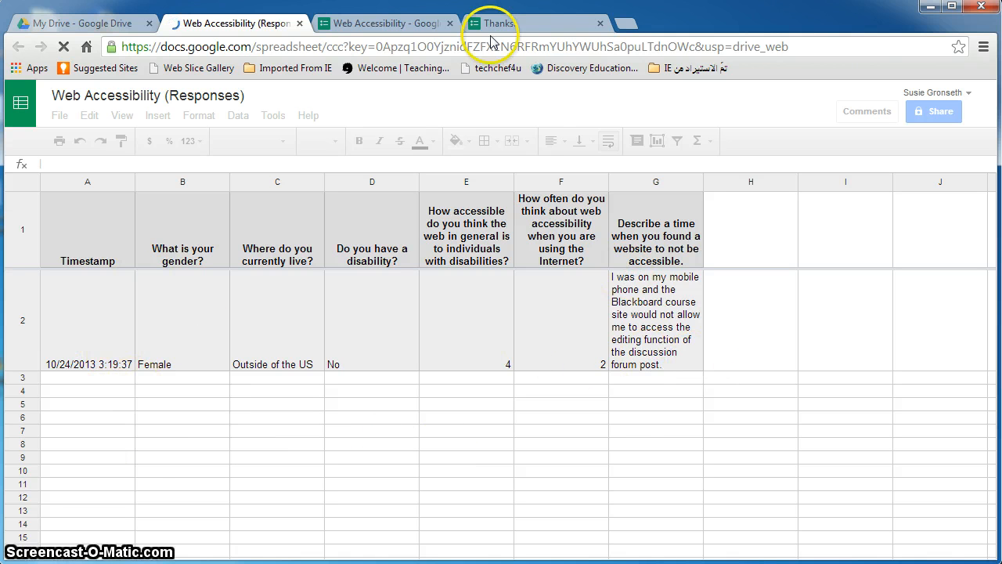
click(514, 28)
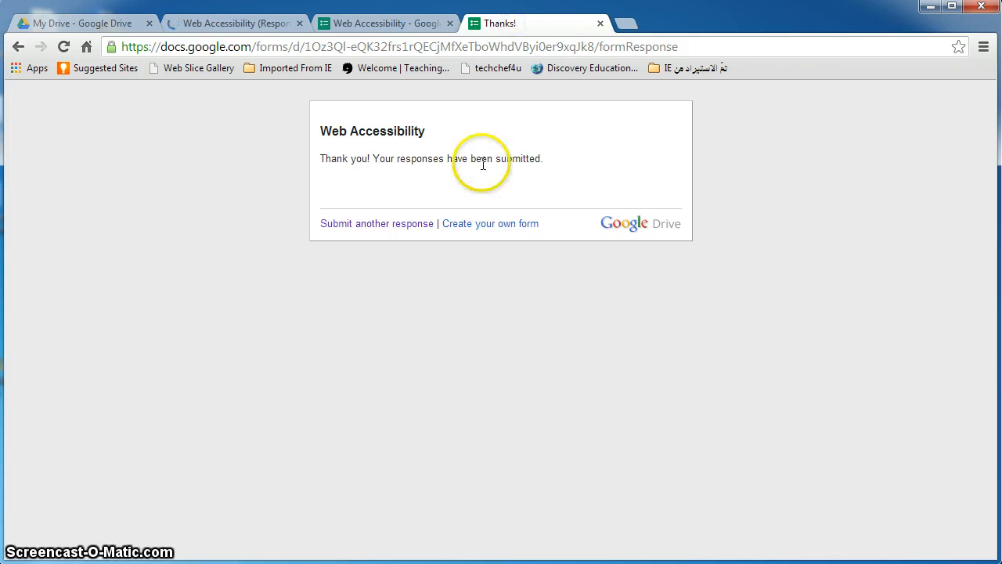
click(403, 226)
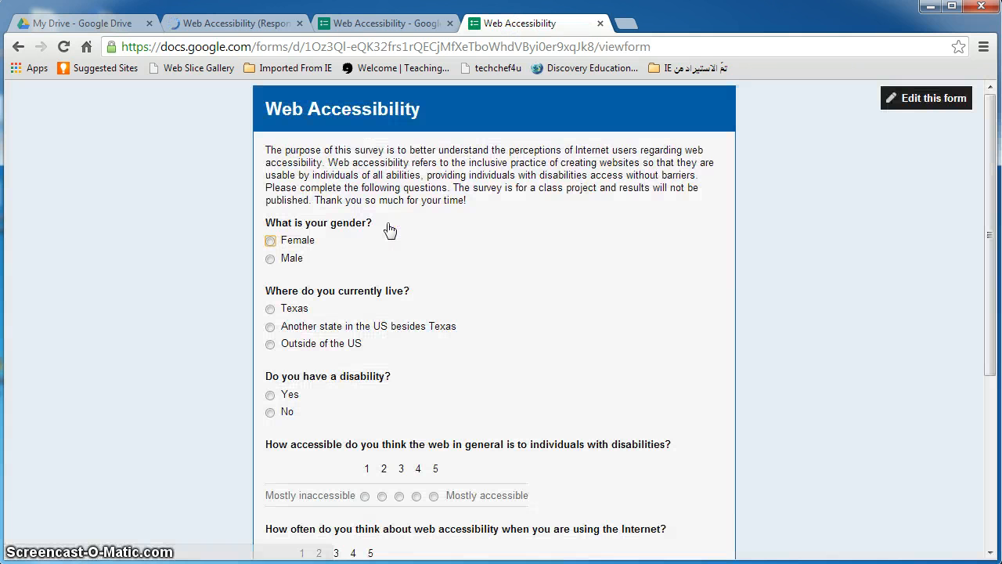
Submit a second response: Male, another US state besides Texas, disability Yes, with a written story
click(289, 258)
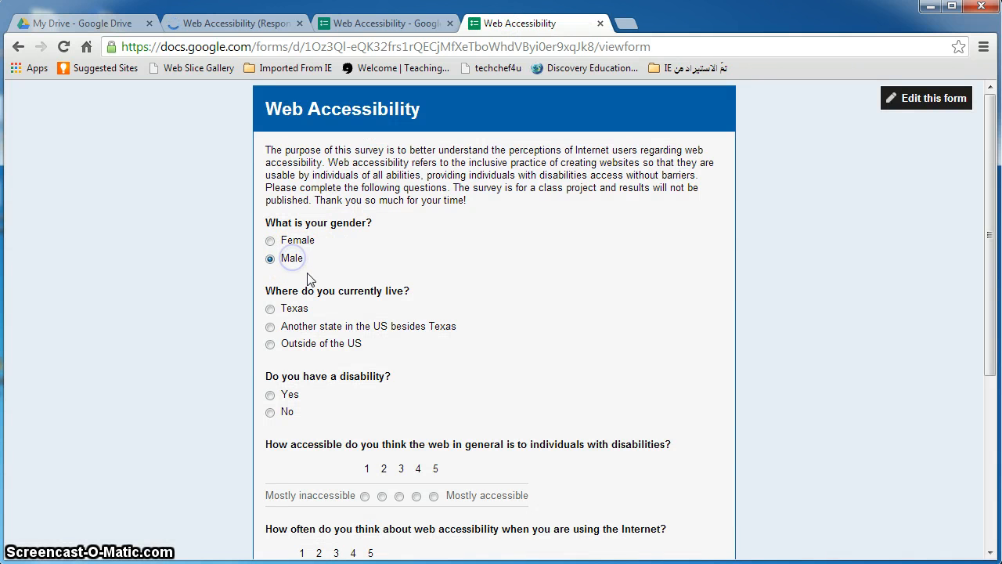
click(300, 327)
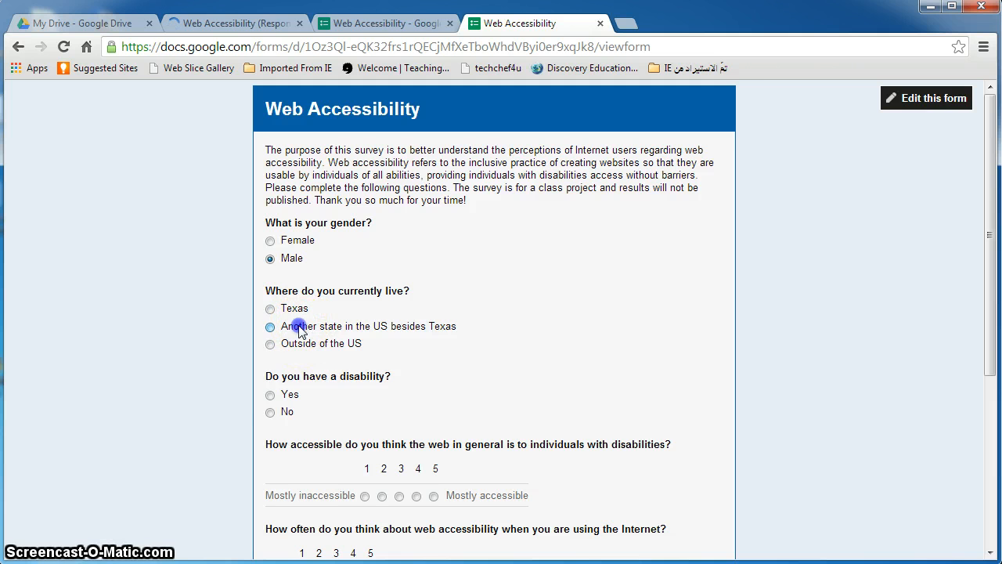
scroll(369, 408, down, 1)
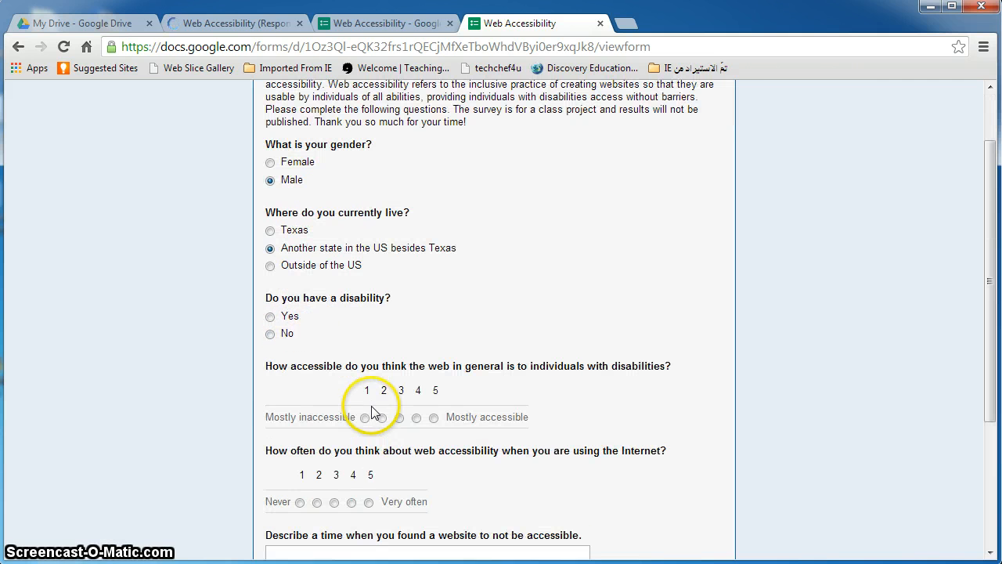
click(287, 316)
scroll(429, 458, down, 1)
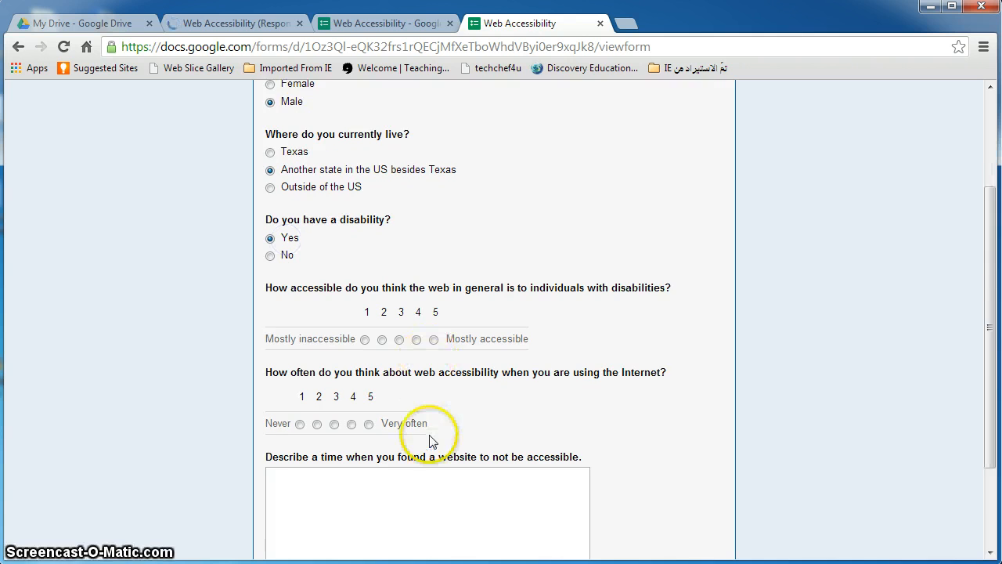
scroll(429, 442, down, 1)
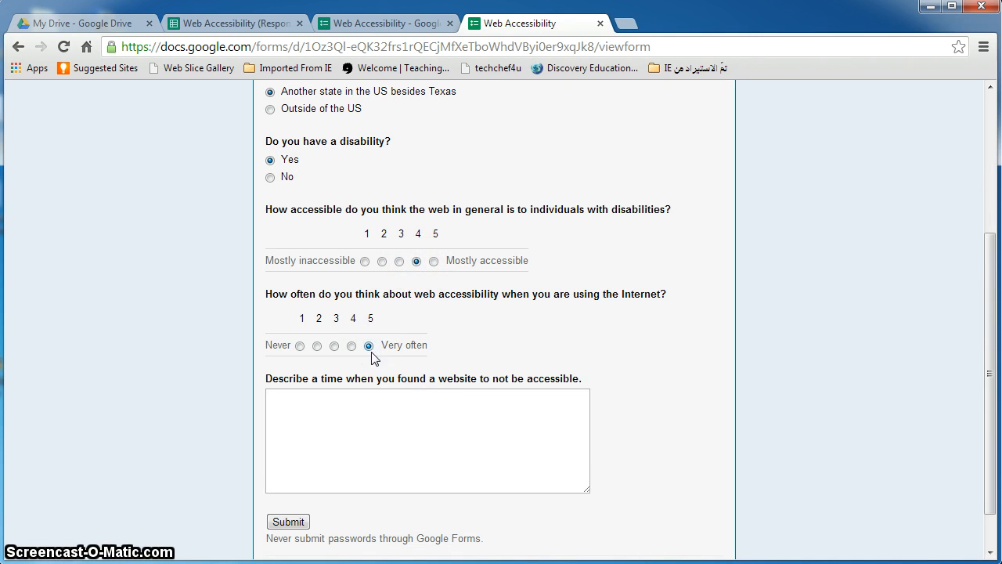
click(368, 420)
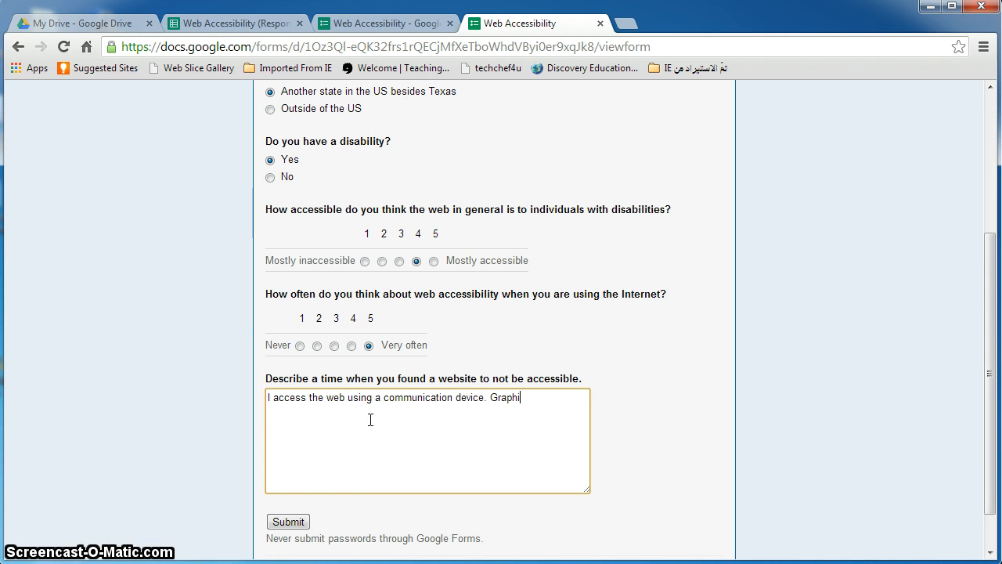
text(-based websites are diffi)
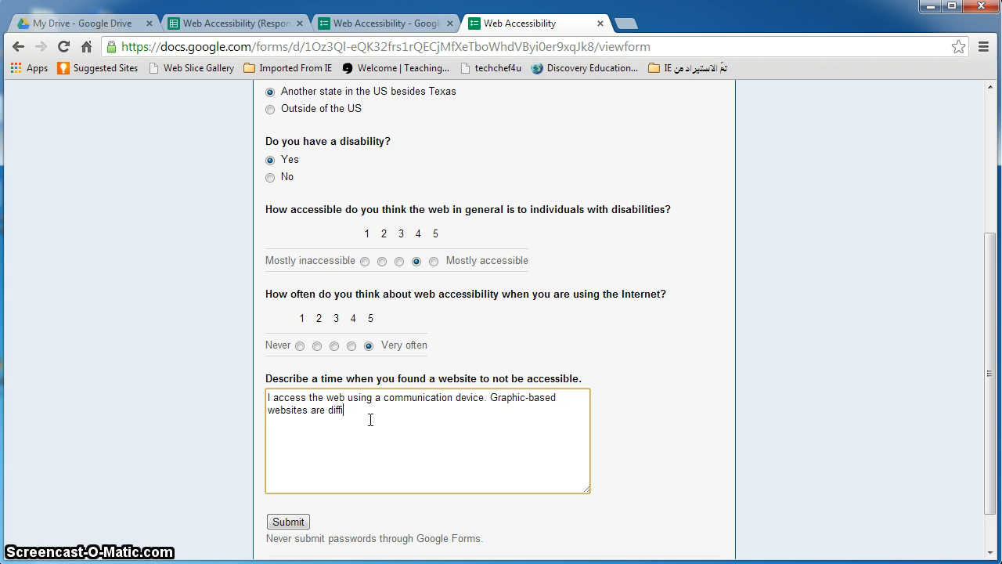
text(croo)
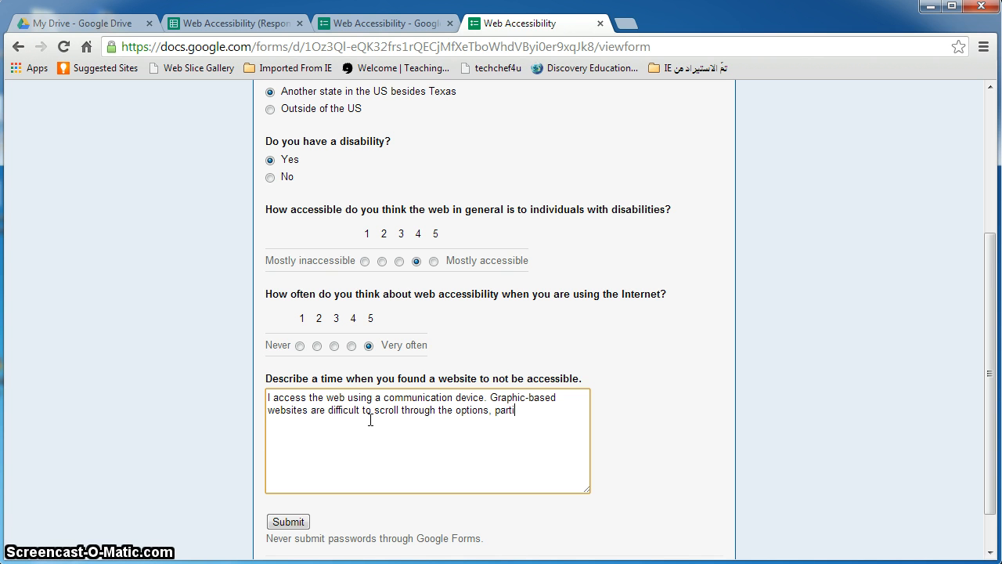
text(arly on local school websites.)
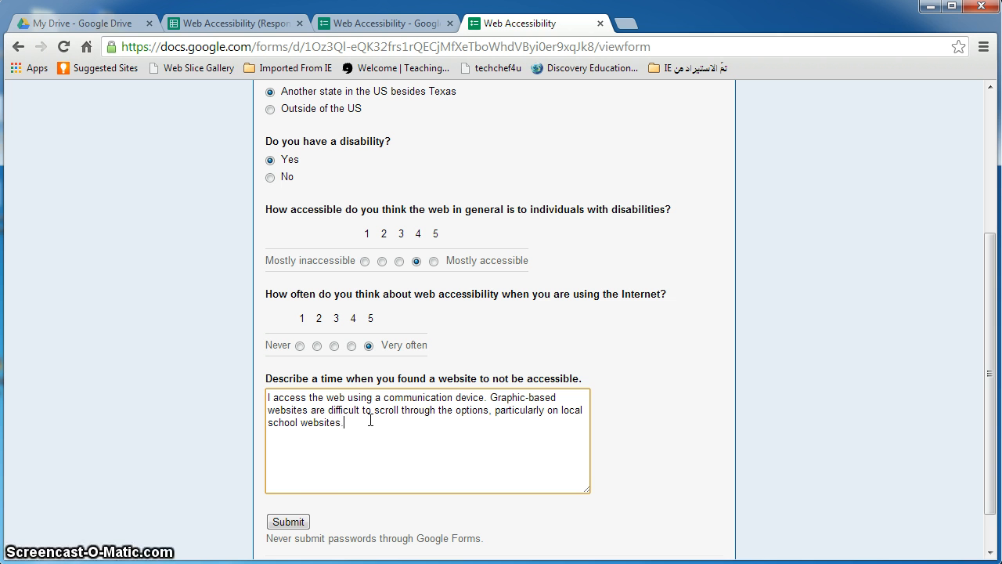
click(284, 523)
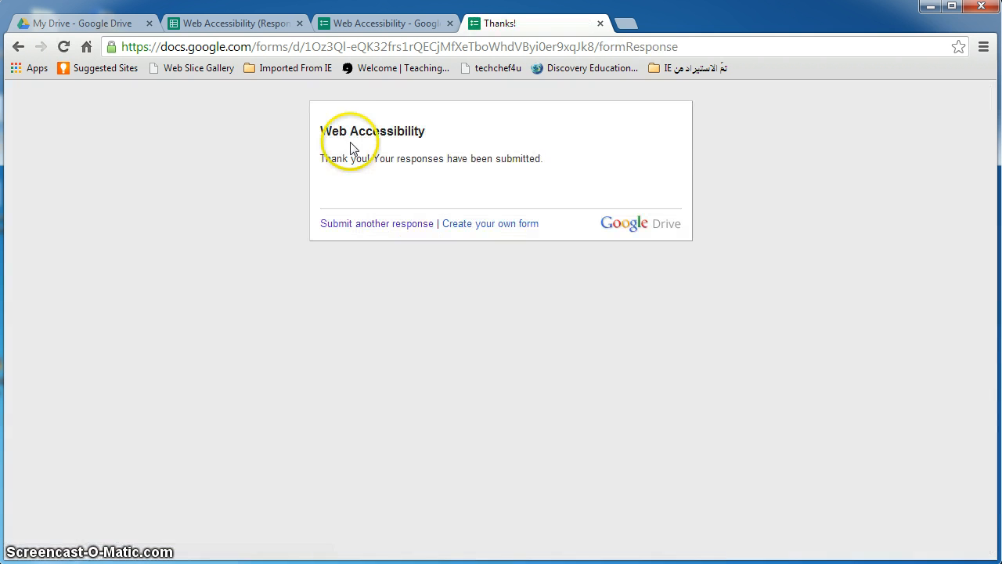
Open the live form from the response spreadsheet's Form menu
click(266, 24)
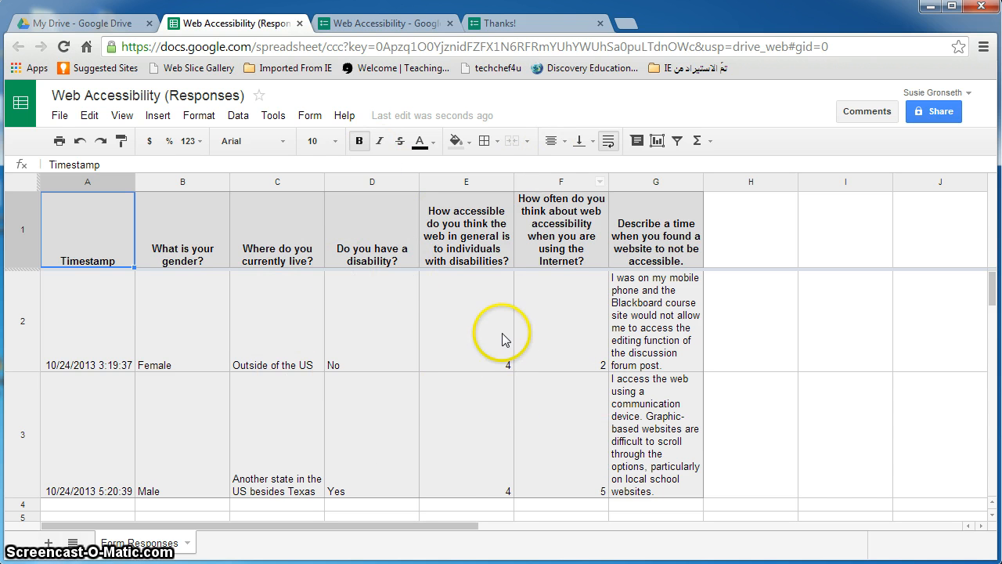
click(301, 116)
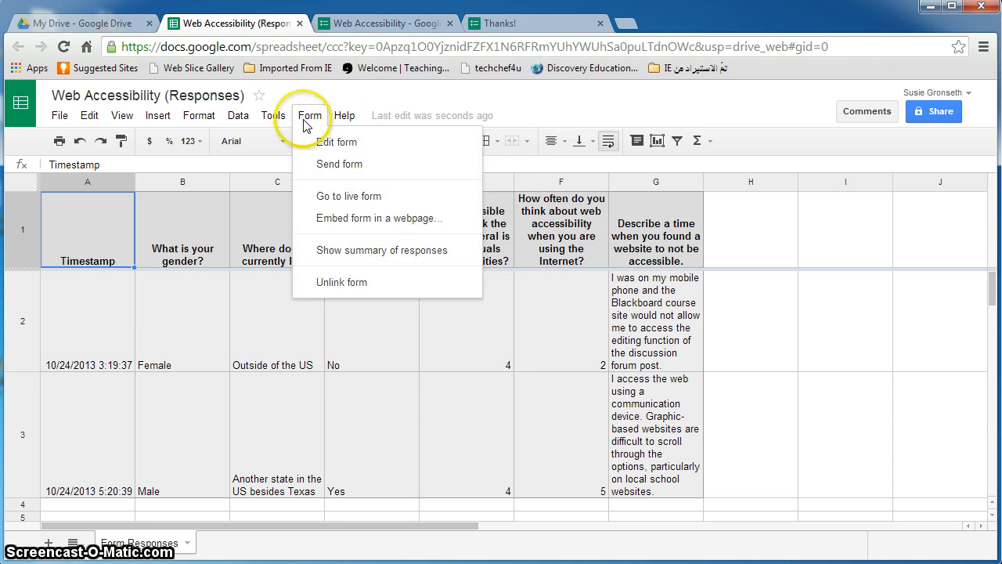
click(342, 197)
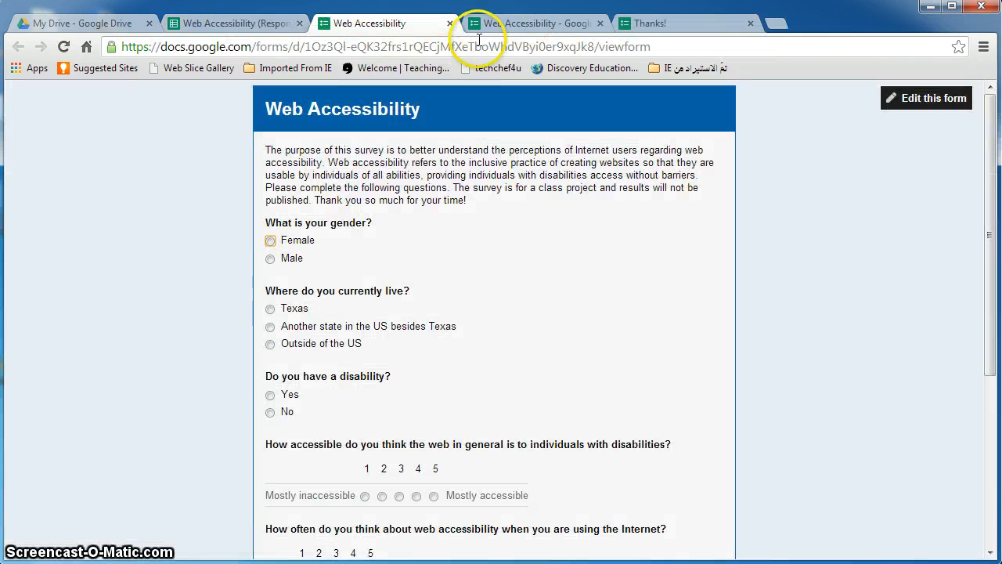
Close the extra form editor tab and open the summary of the 2 responses
click(486, 23)
click(600, 23)
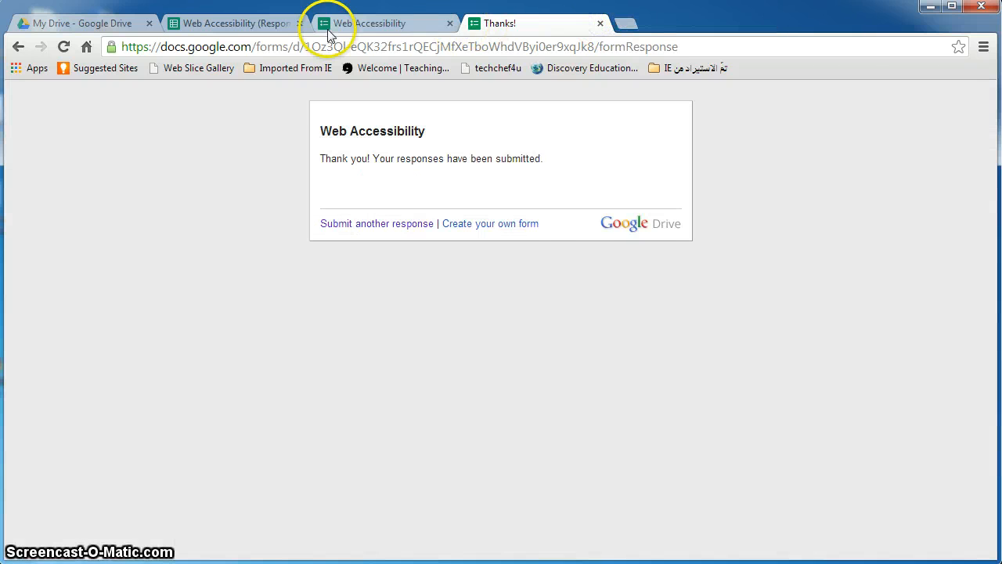
click(233, 24)
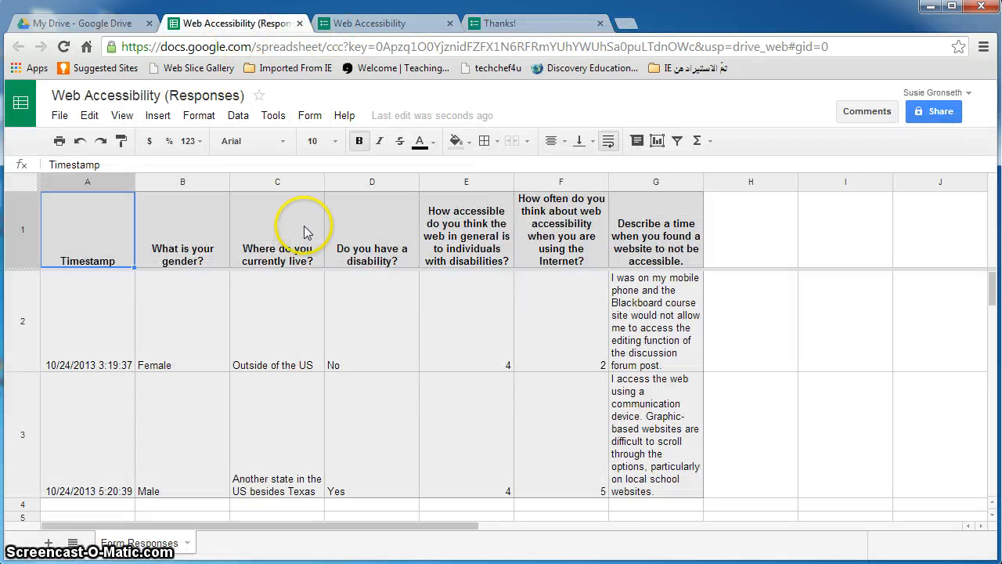
click(308, 117)
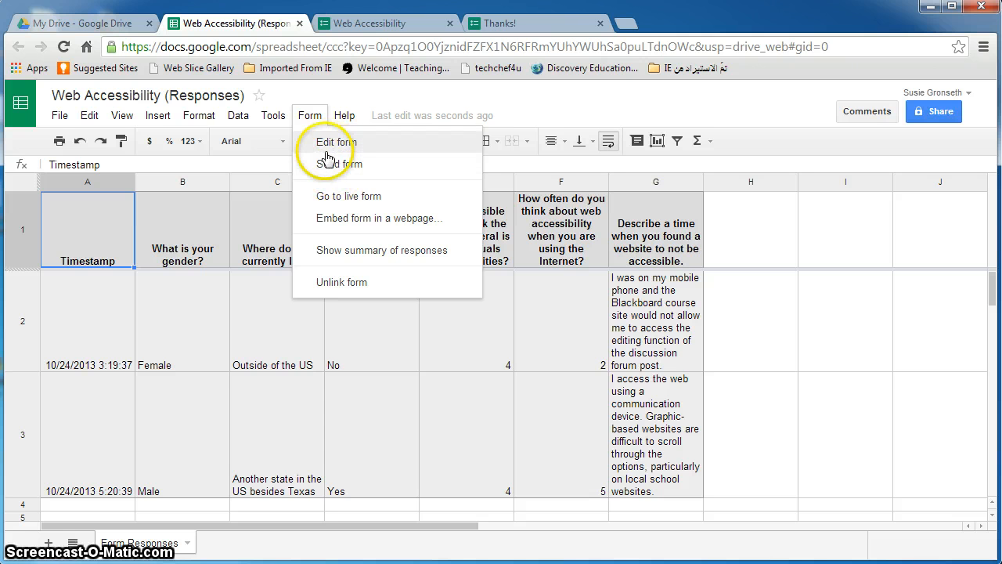
click(372, 252)
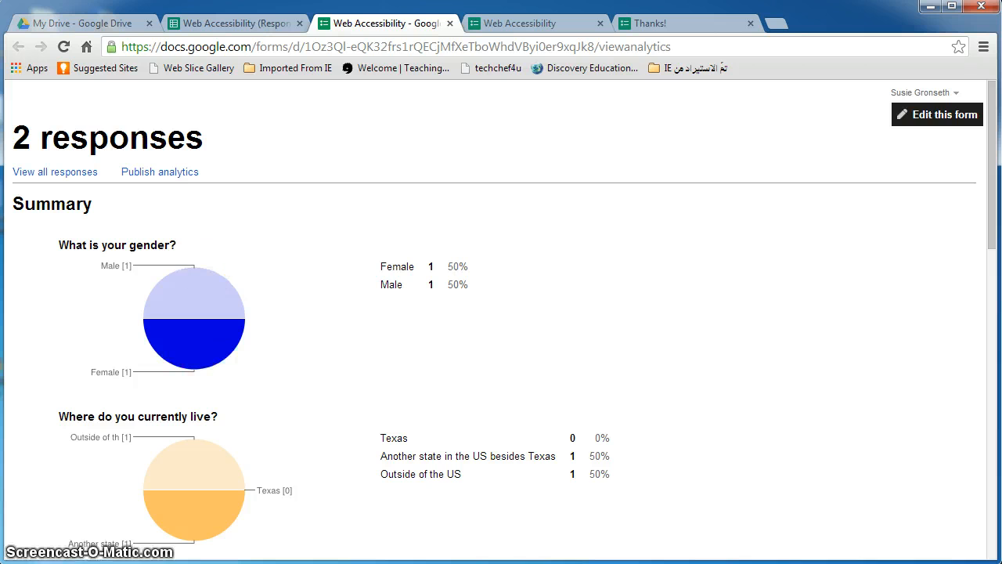
drag(991, 179, 996, 271)
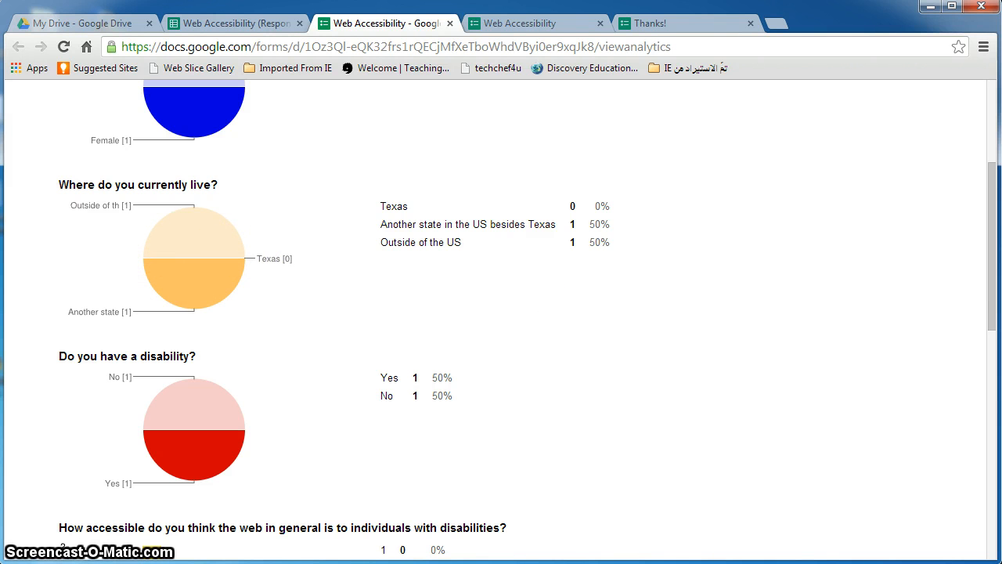
drag(994, 226, 992, 284)
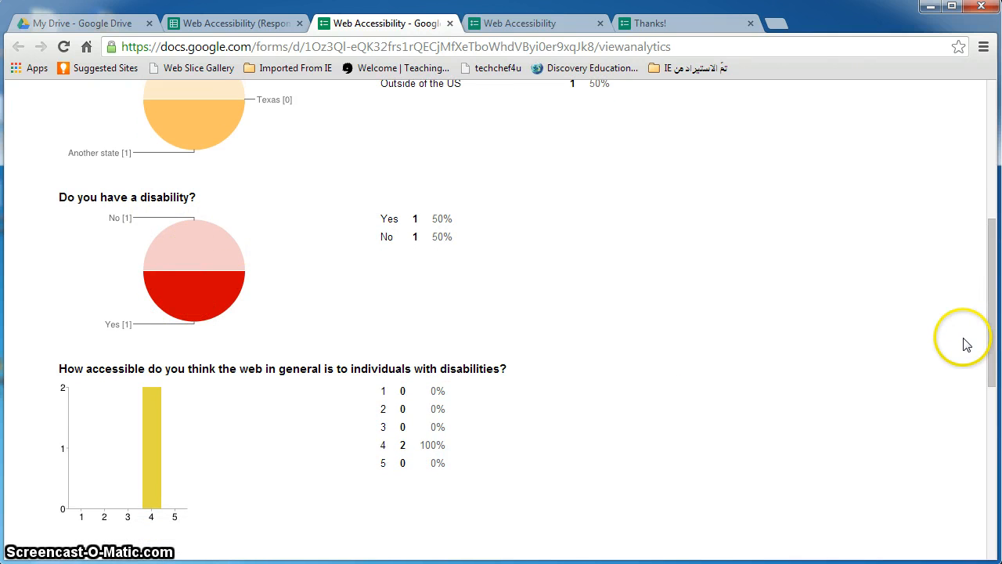
drag(991, 322, 986, 360)
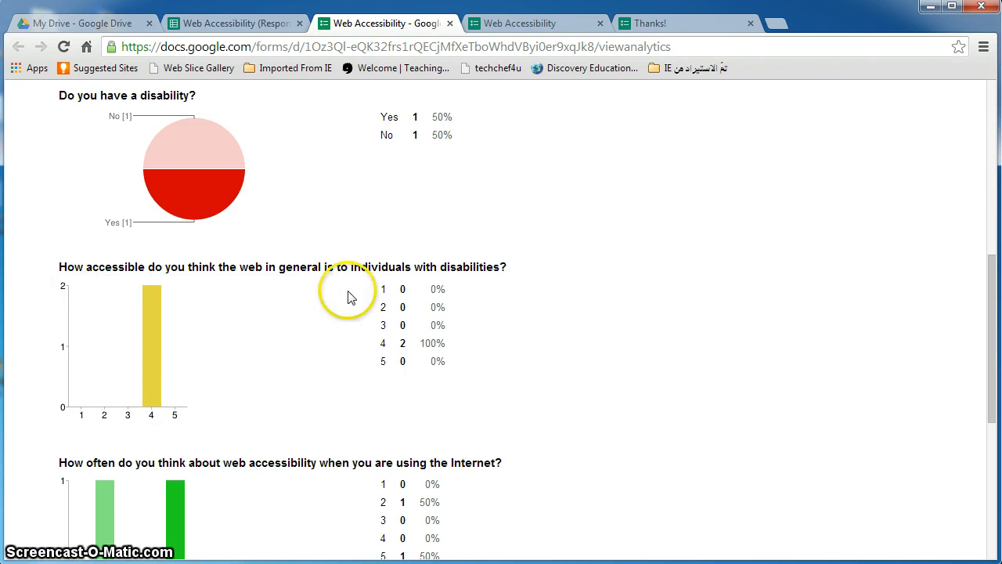
drag(984, 298, 995, 390)
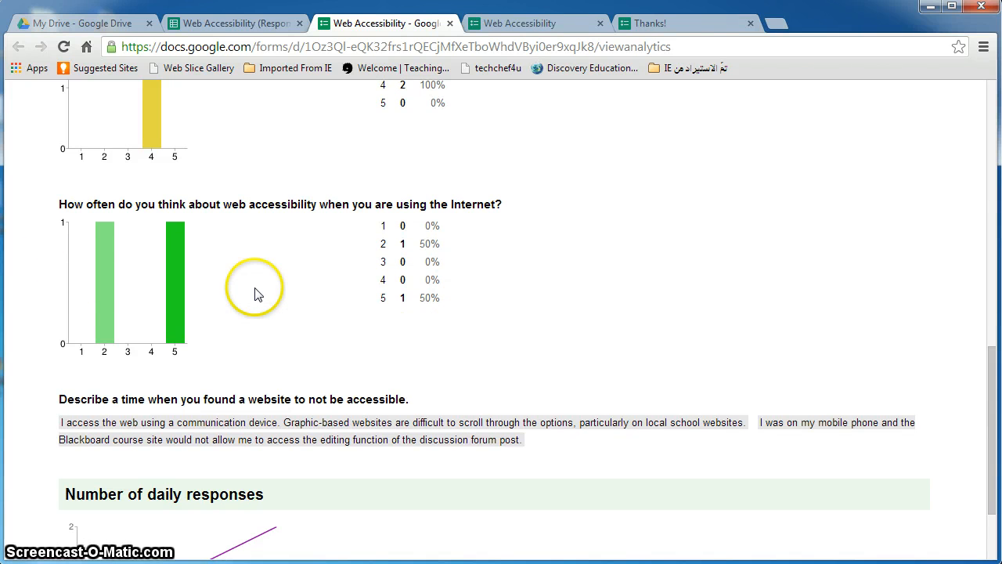
drag(991, 391, 989, 411)
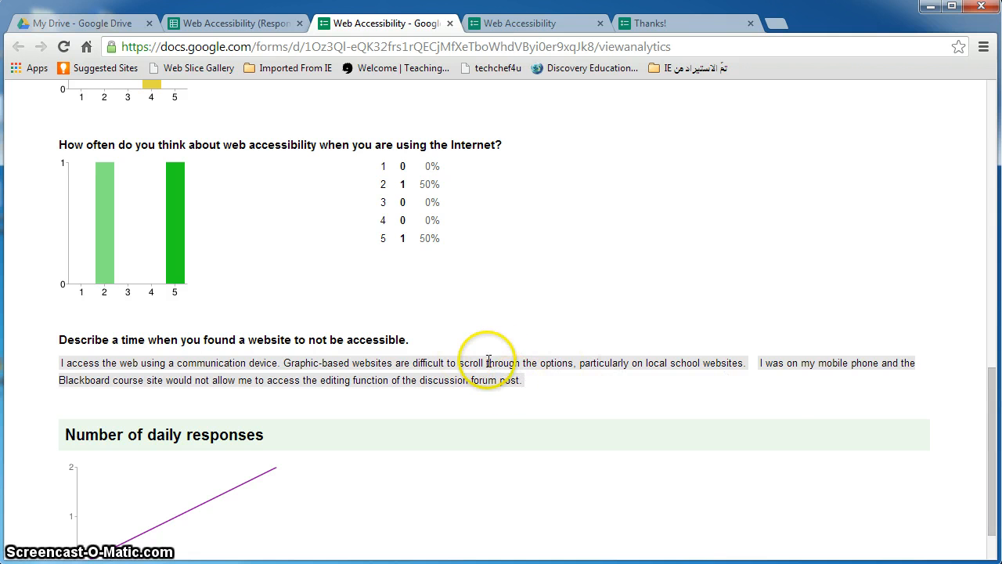
drag(992, 440, 992, 464)
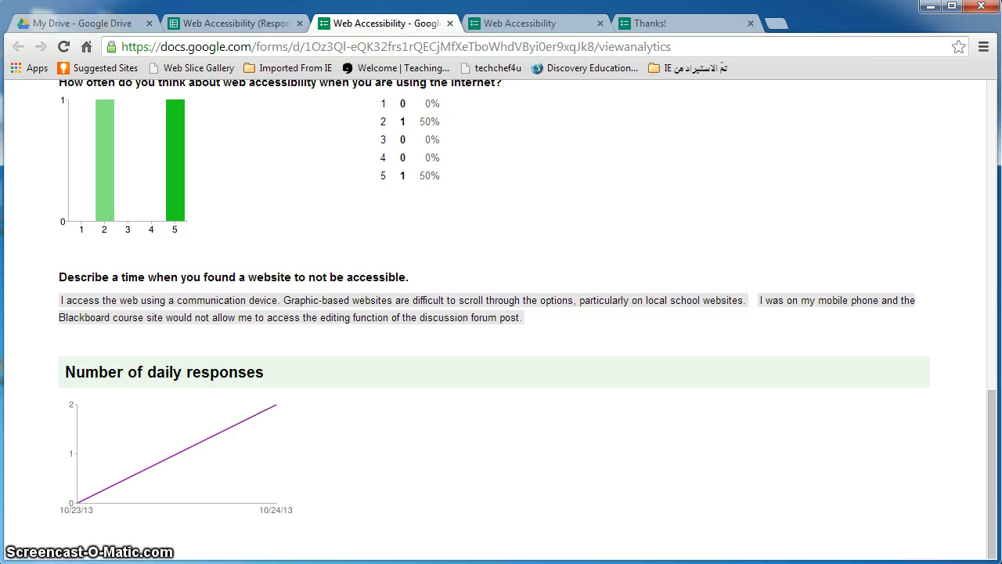
drag(991, 481, 990, 395)
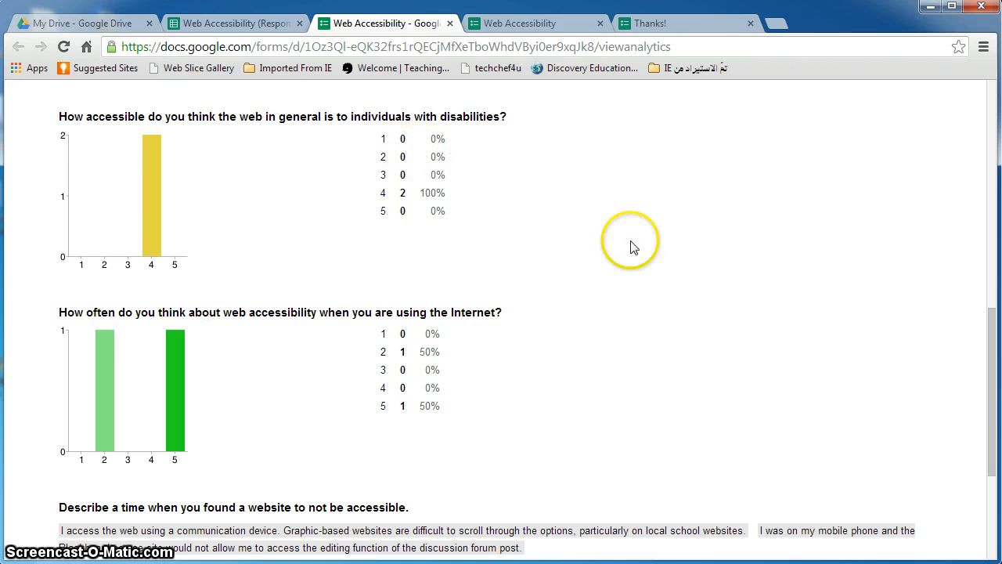
drag(989, 364, 994, 133)
Select cell G3 in the Web Accessibility (Responses) sheet and open its sharing settings
click(241, 26)
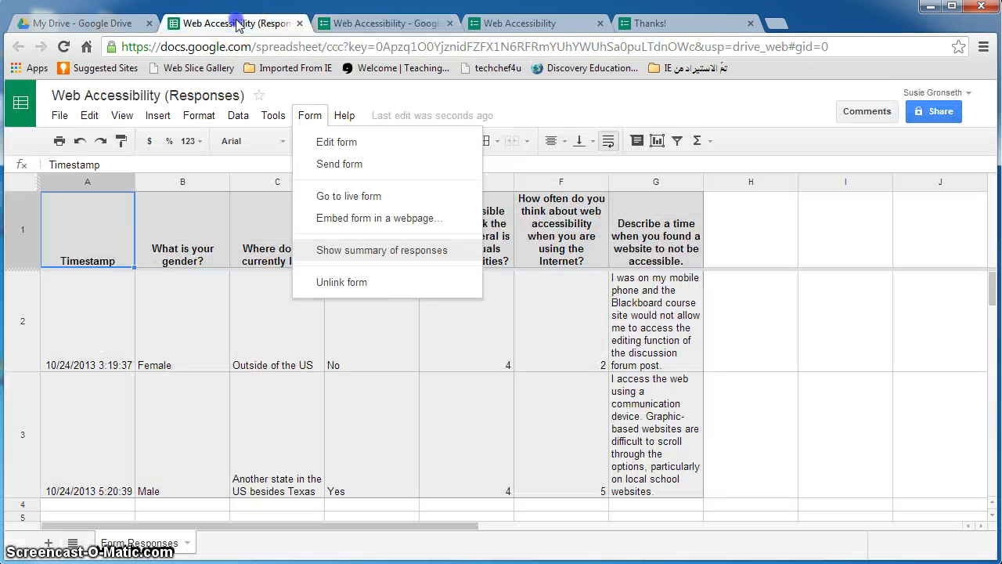
click(165, 121)
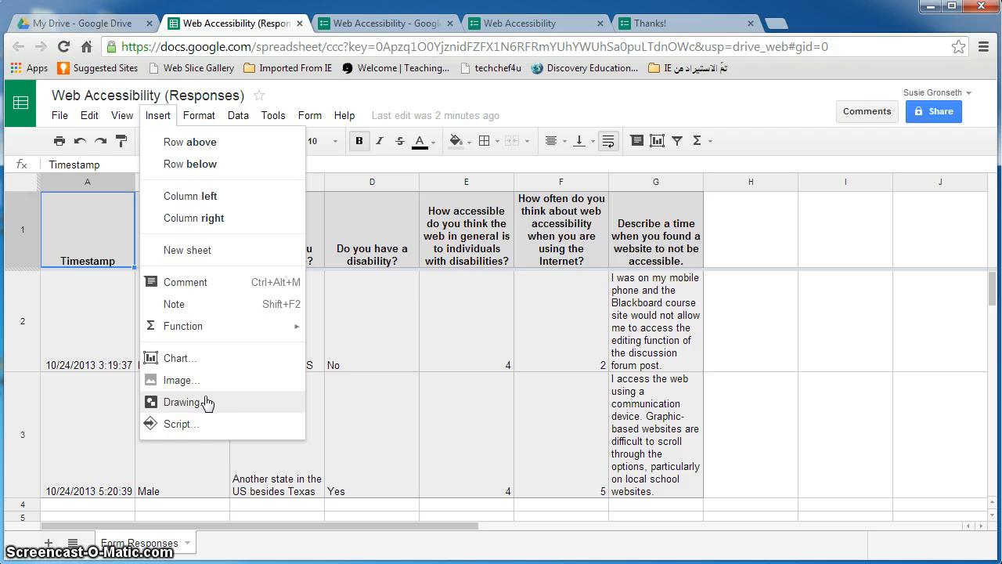
click(661, 443)
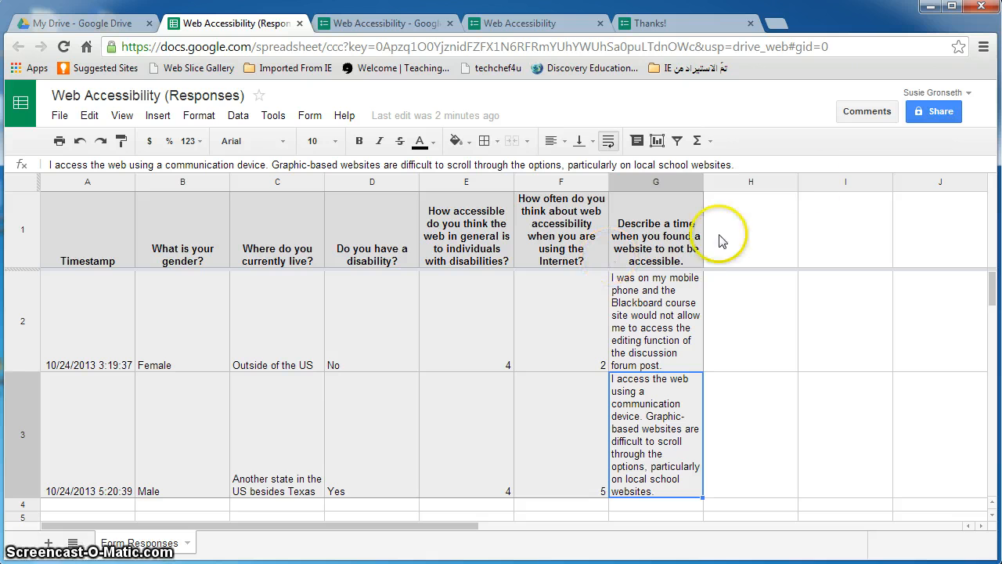
click(919, 114)
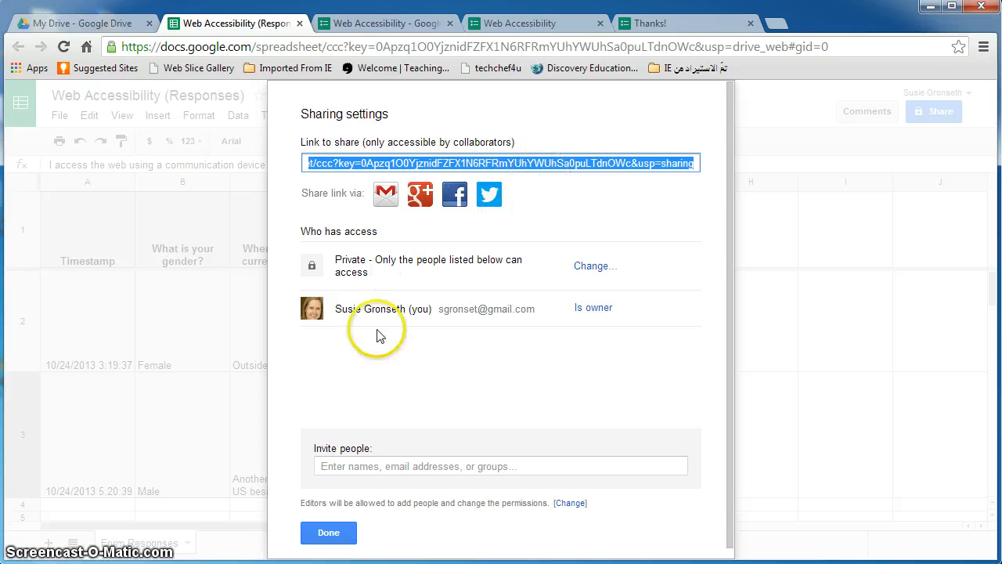
Try 'Anyone with the link' and its access levels, then cancel so the spreadsheet stays private
click(591, 267)
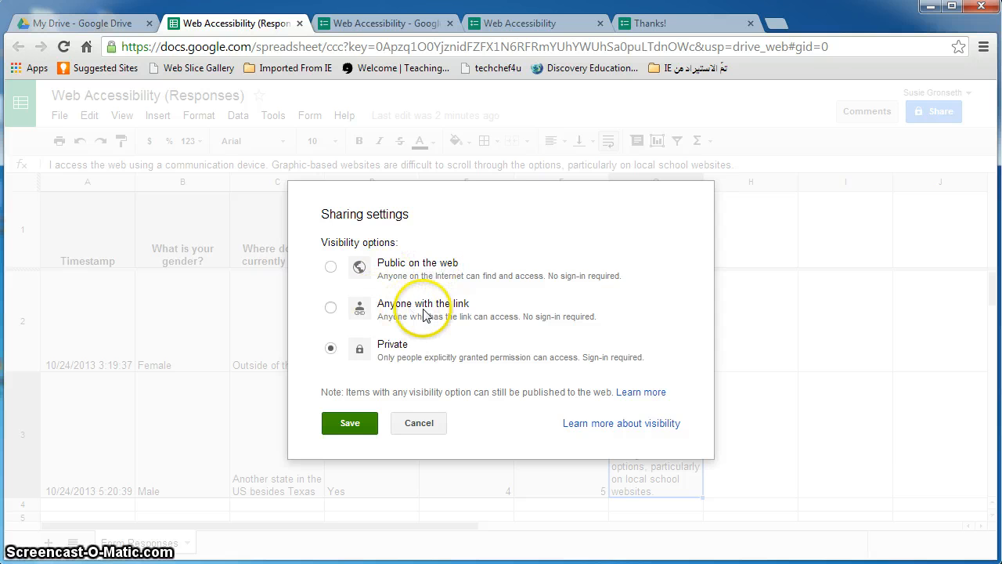
click(423, 417)
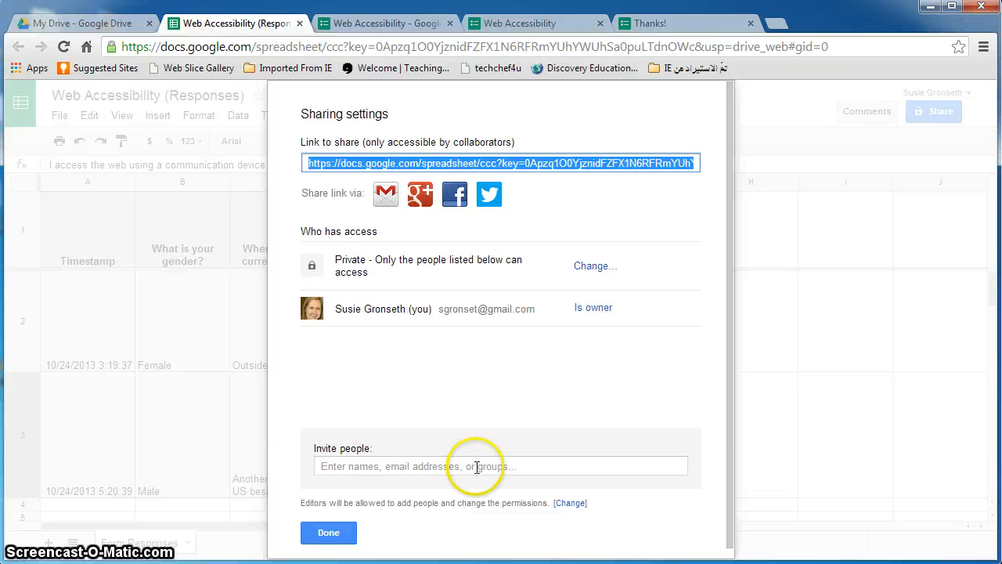
click(589, 266)
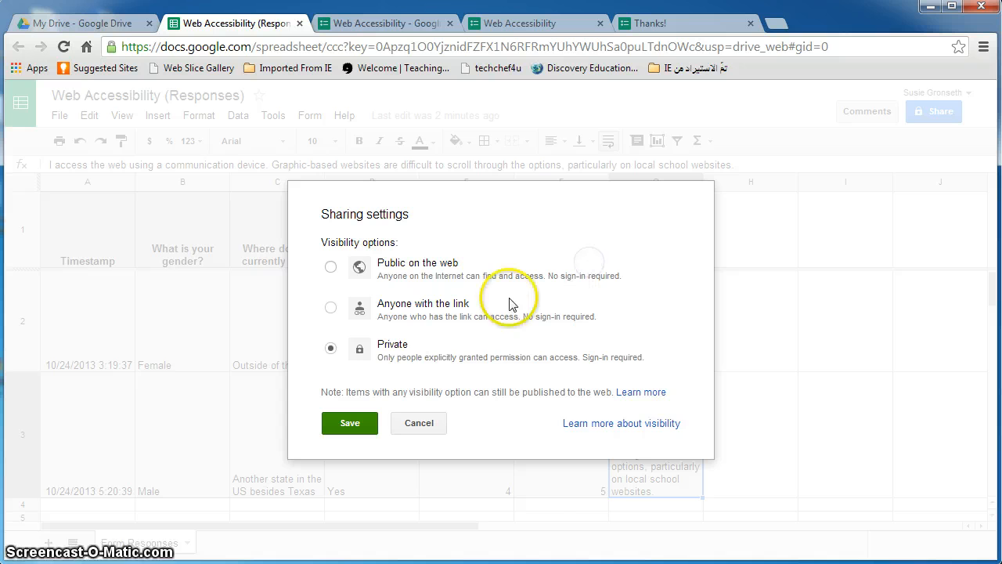
click(421, 426)
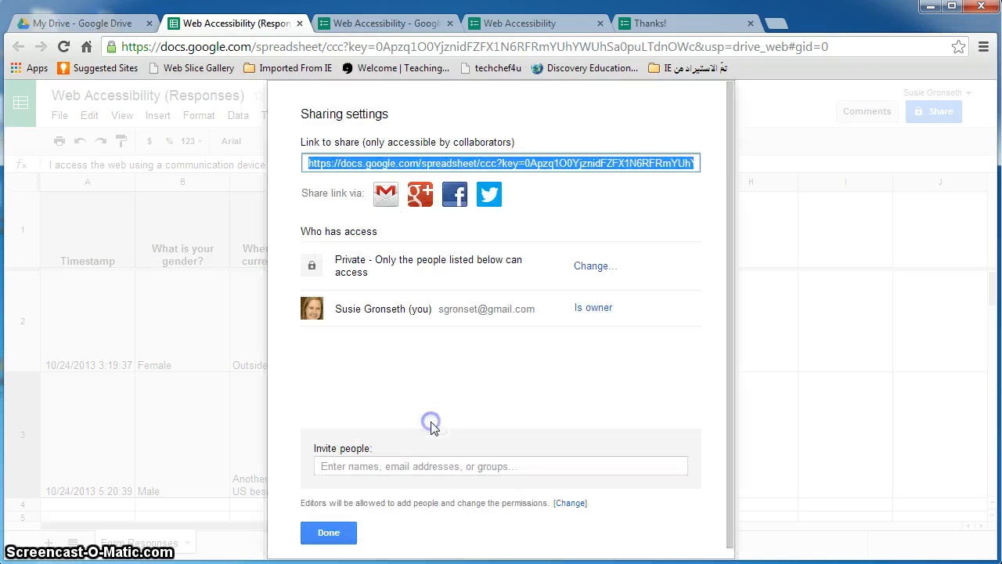
click(589, 267)
click(427, 305)
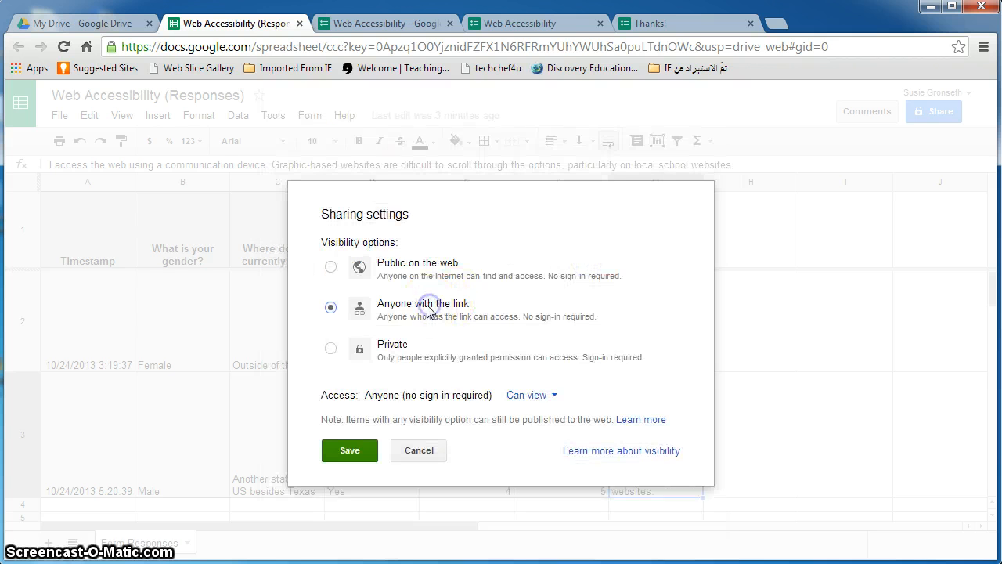
click(536, 397)
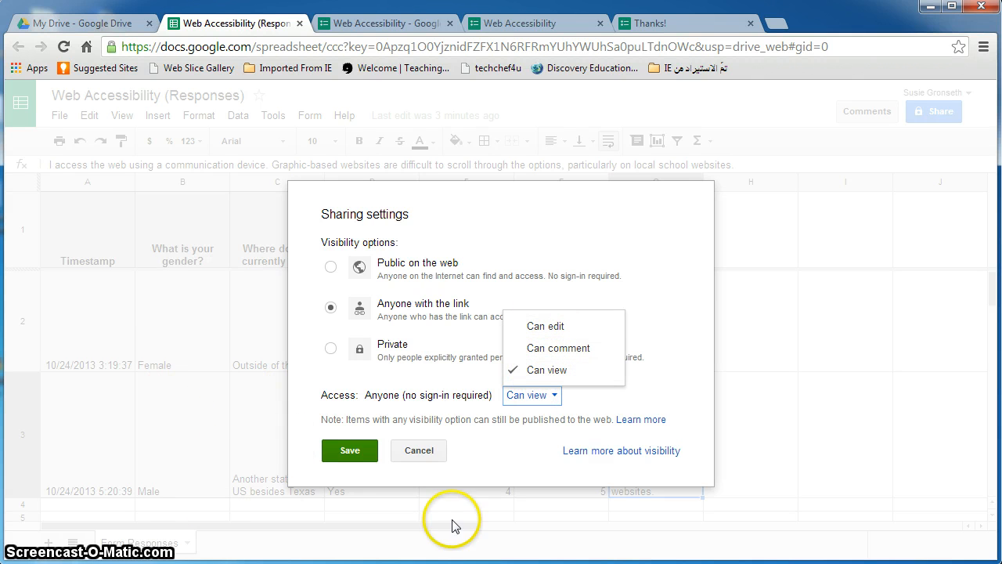
click(416, 453)
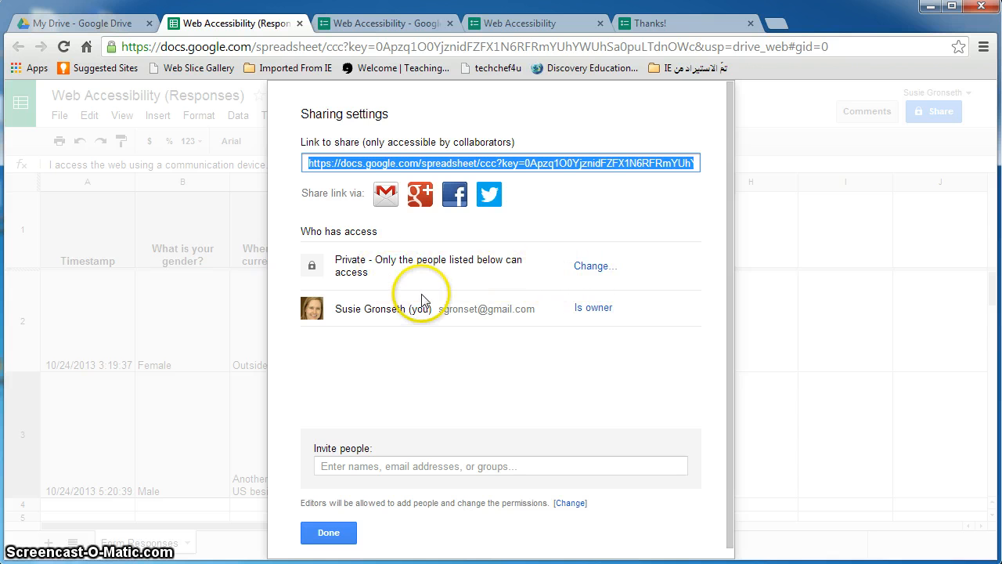
click(329, 533)
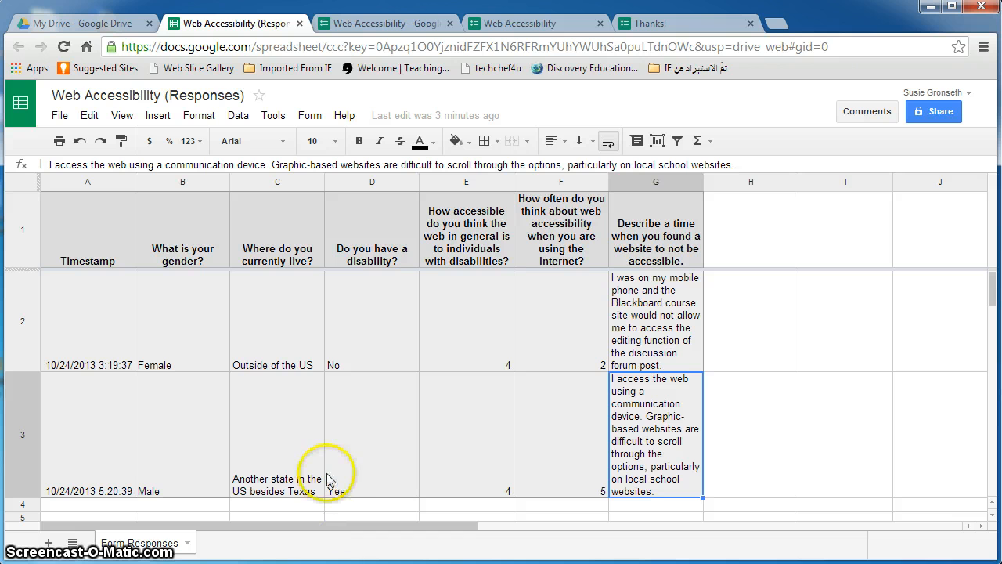